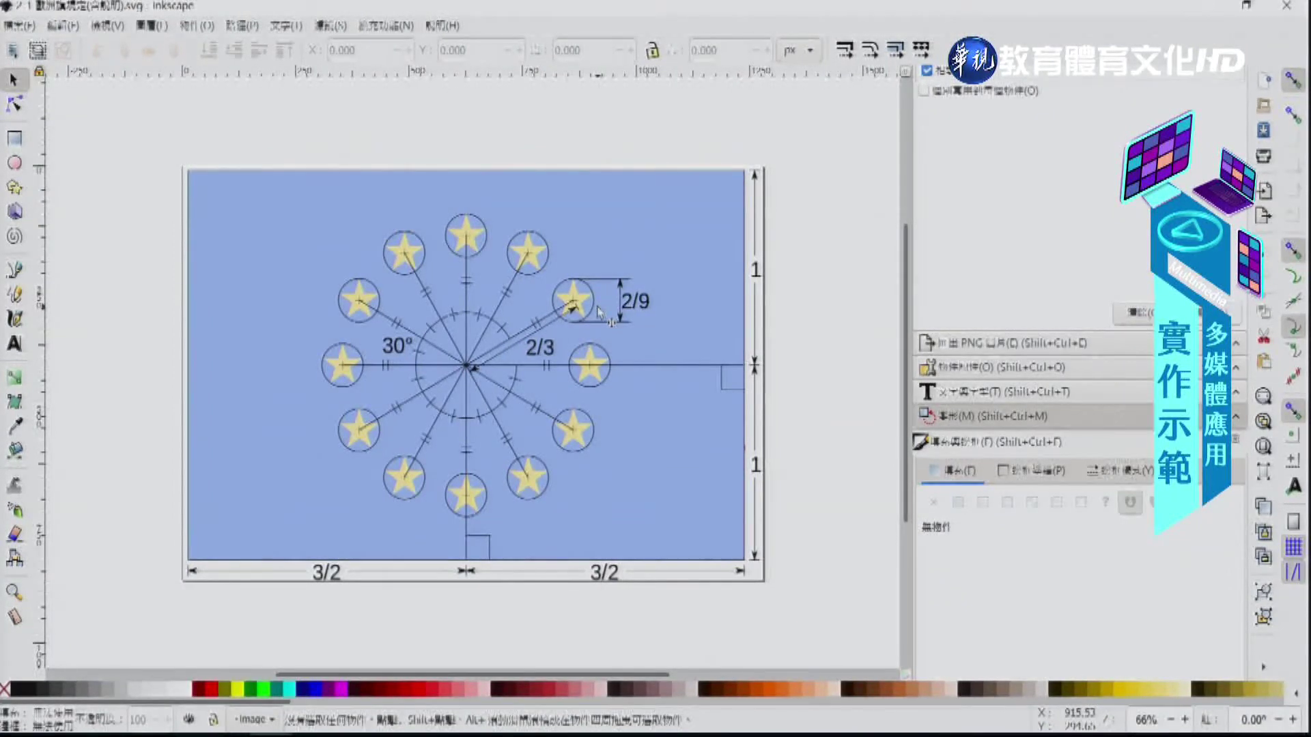
Step: Select the flag specification image and switch to the blank new document
{"action": "left_click", "coordinate": [211, 181]}
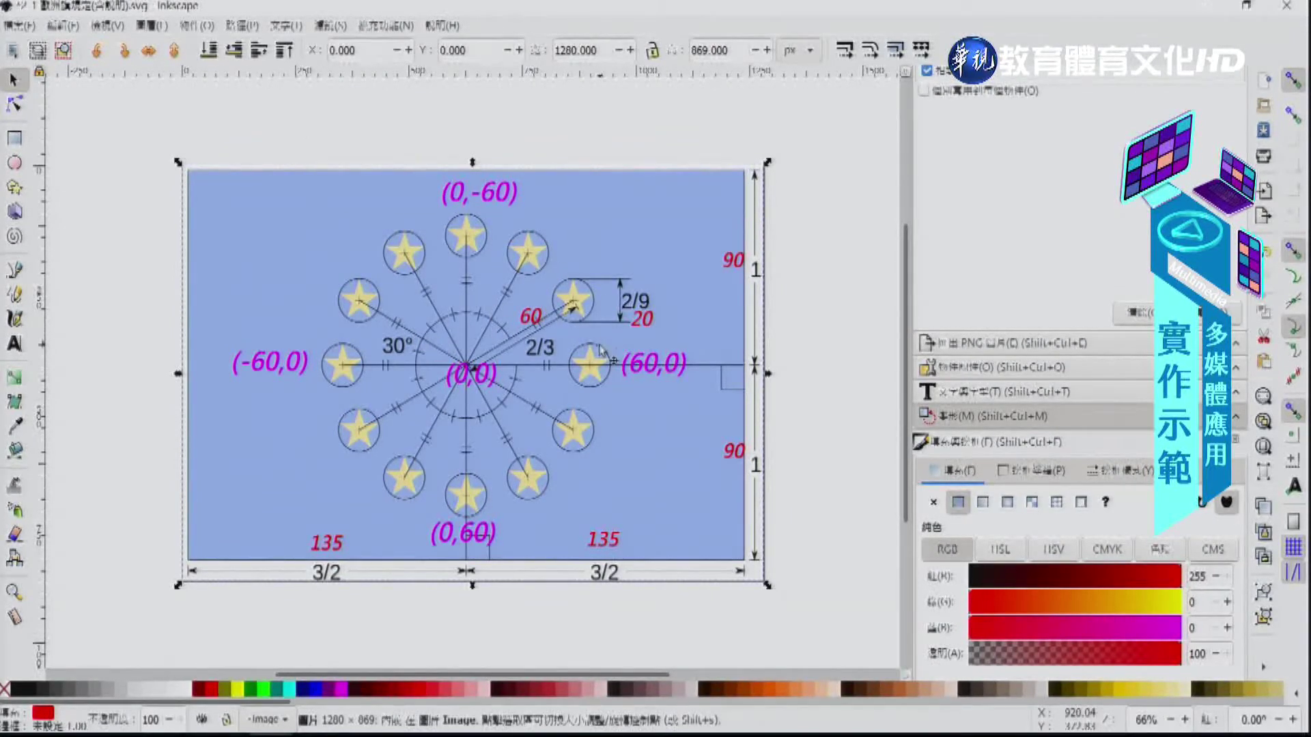
{"action": "left_click", "coordinate": [236, 51]}
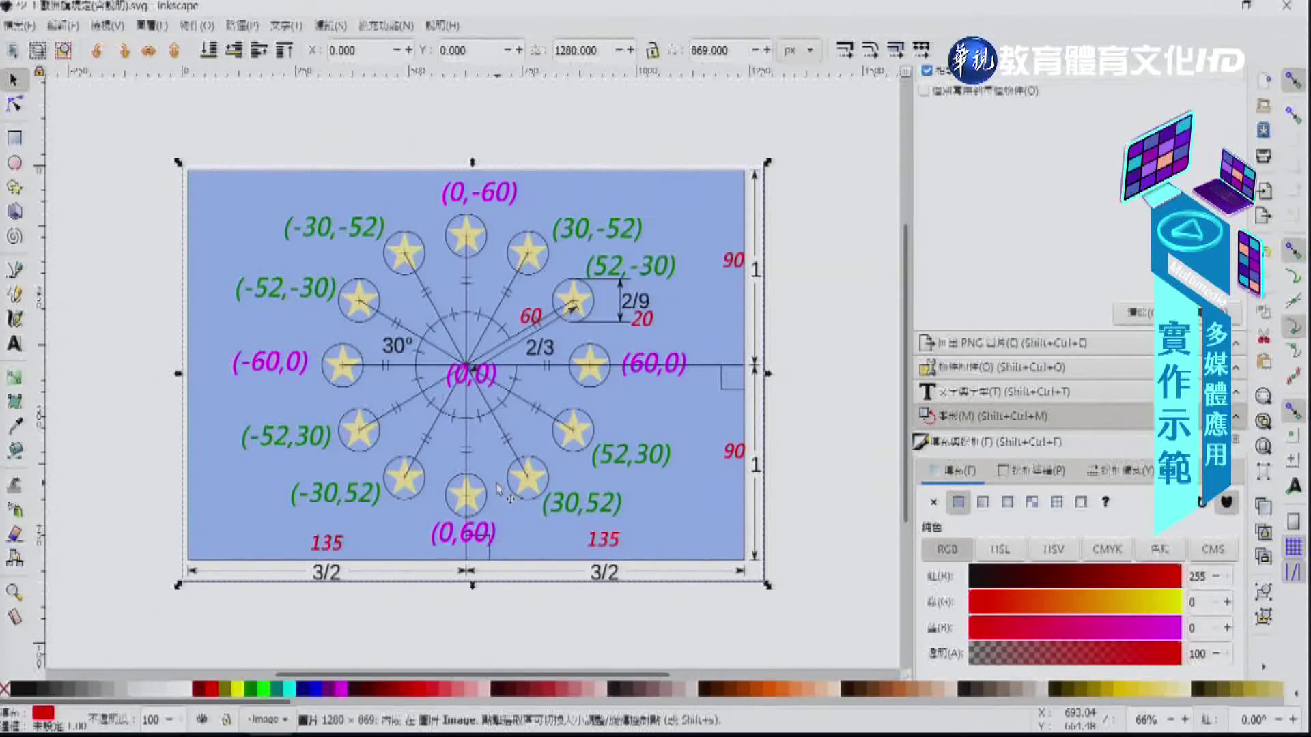
{"action": "mouse_move", "coordinate": [307, 730]}
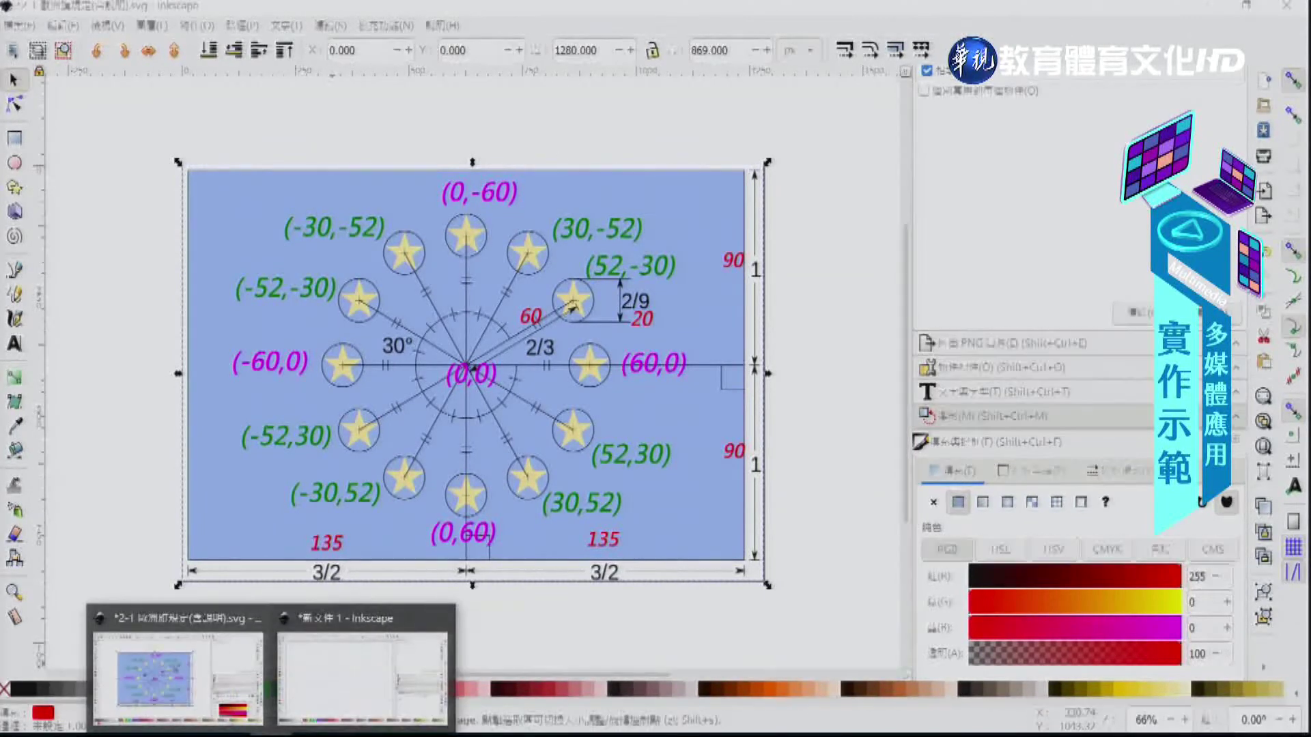
{"action": "left_click", "coordinate": [348, 614]}
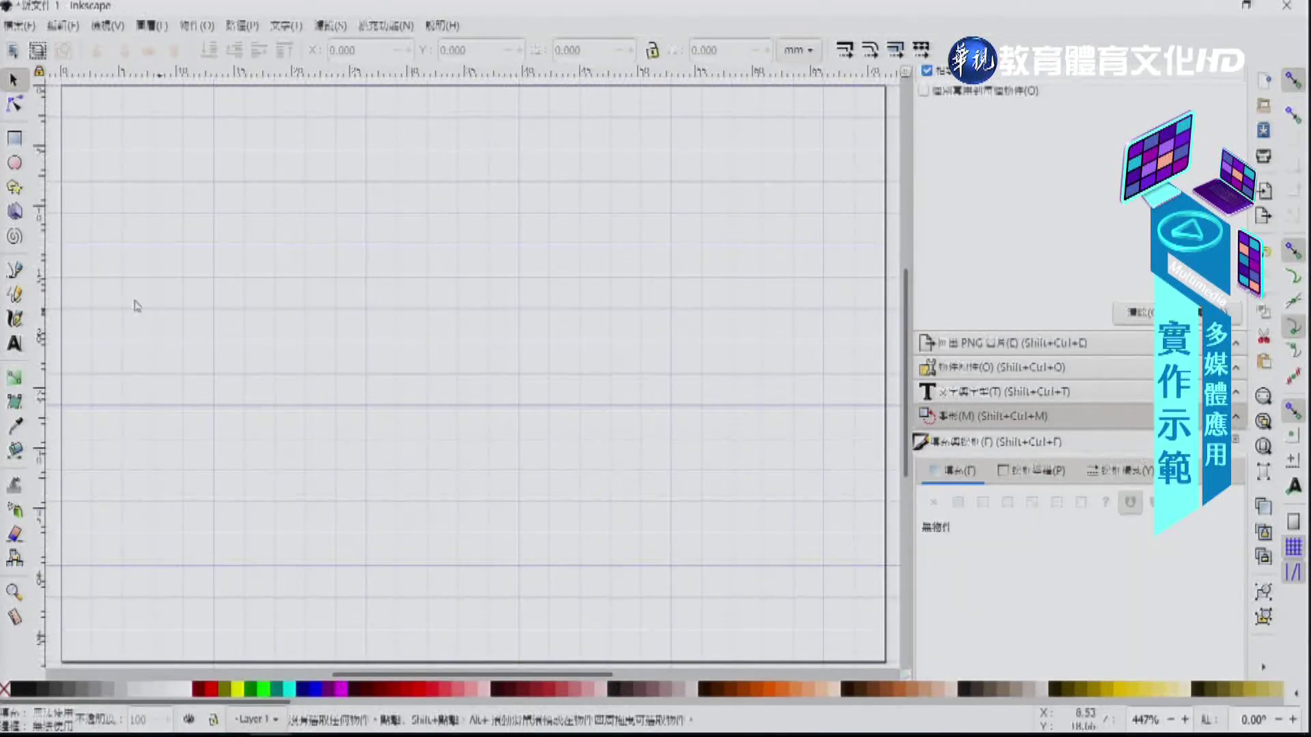
Step: Check the custom page size in the document properties of the new drawing
{"action": "left_click", "coordinate": [10, 27]}
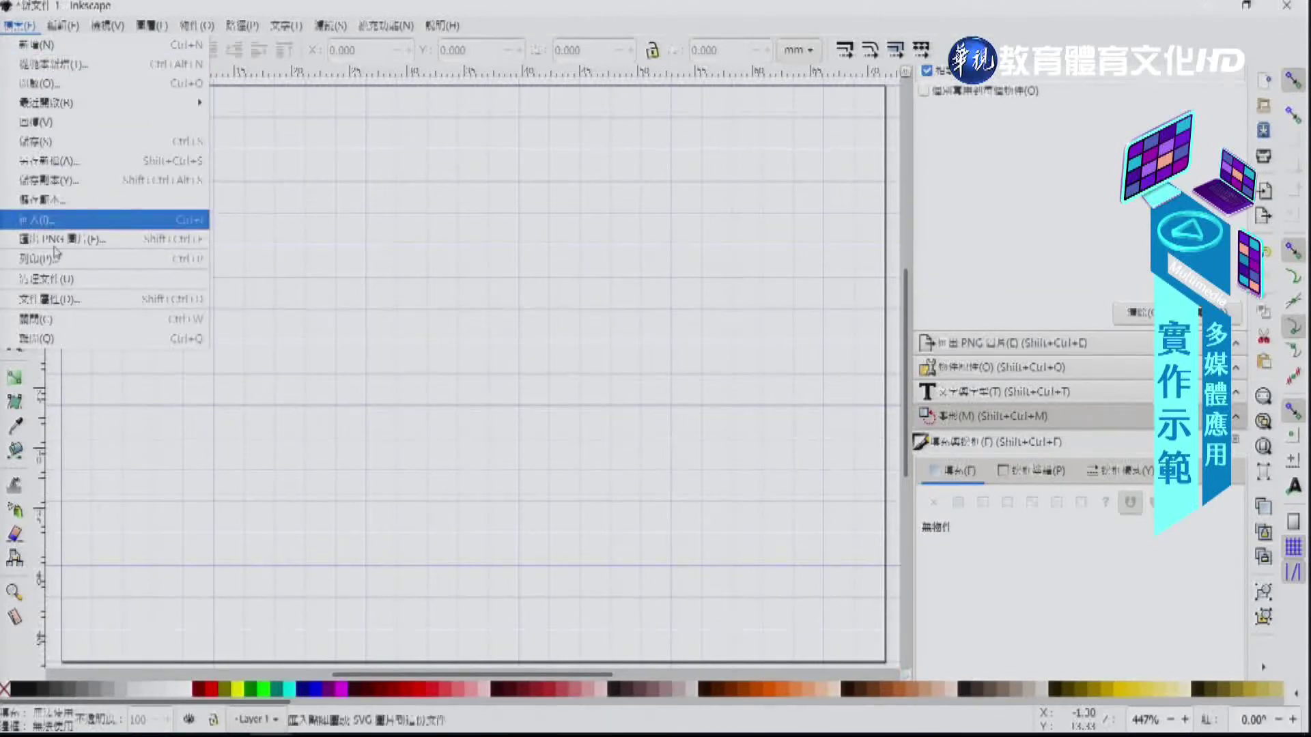
{"action": "left_click", "coordinate": [55, 302]}
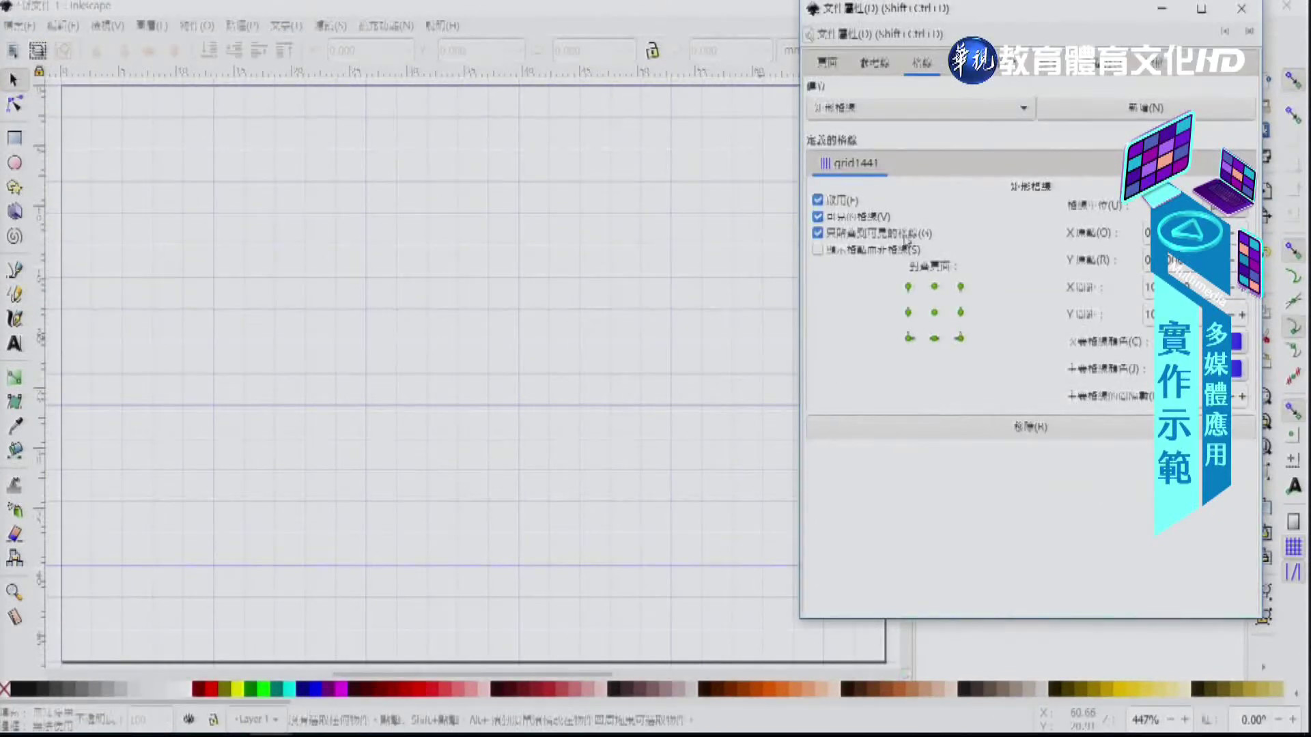
{"action": "left_click", "coordinate": [826, 63]}
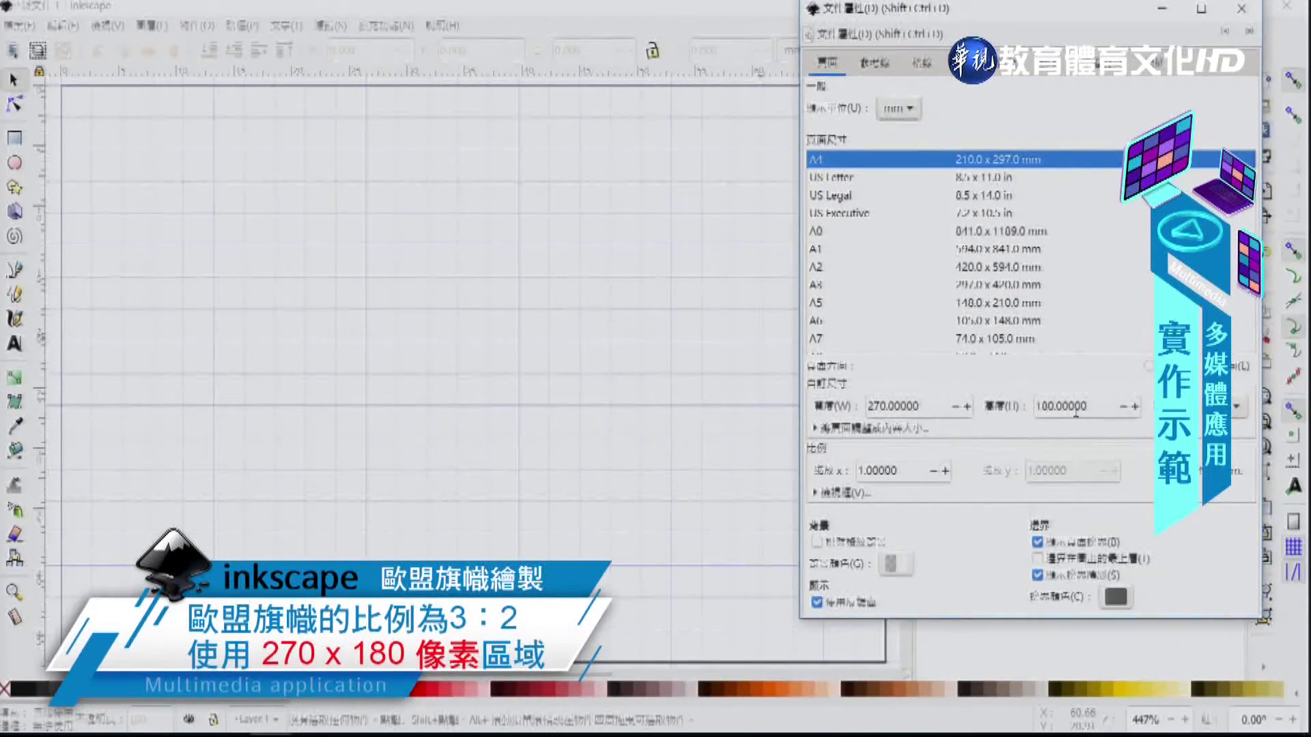
{"action": "left_click", "coordinate": [1241, 8]}
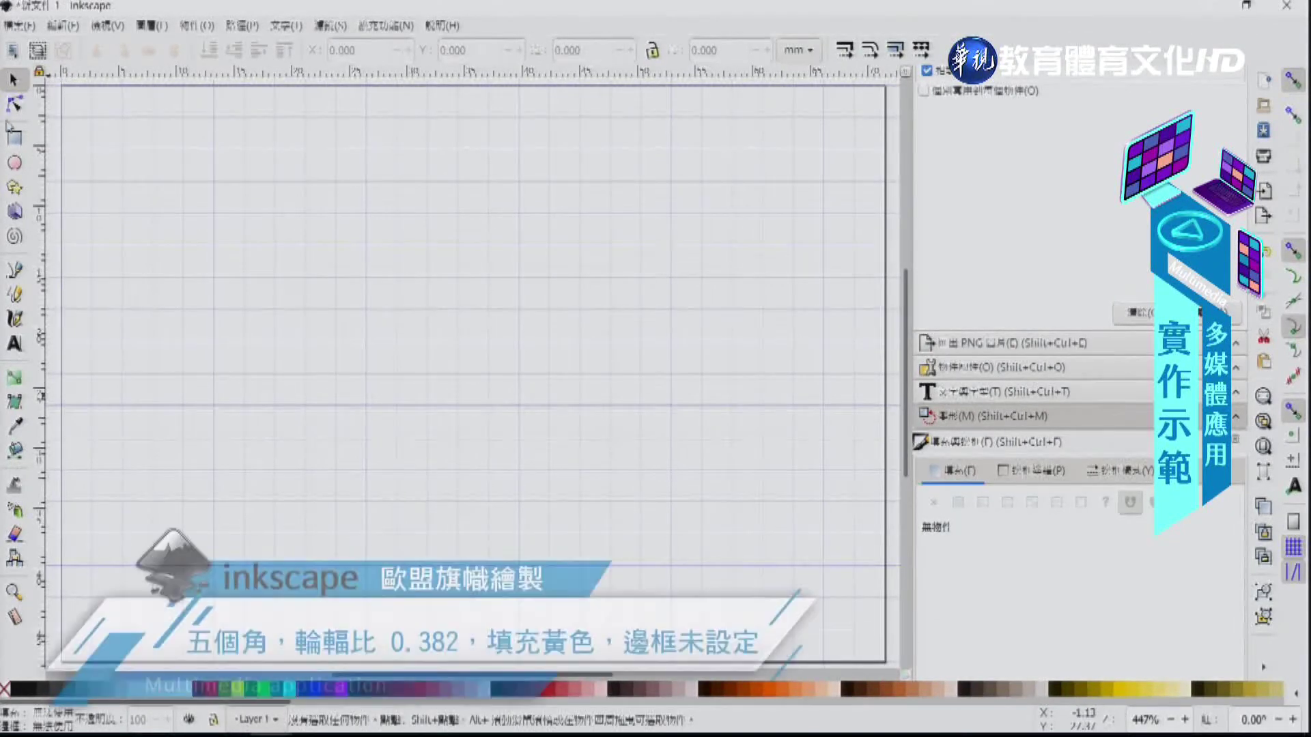
Step: Draw an upright five-pointed star about 10 mm wide above the page centre, with spoke ratio 0.382 and rounding 0
{"action": "left_click", "coordinate": [13, 193]}
{"action": "left_click", "coordinate": [341, 53]}
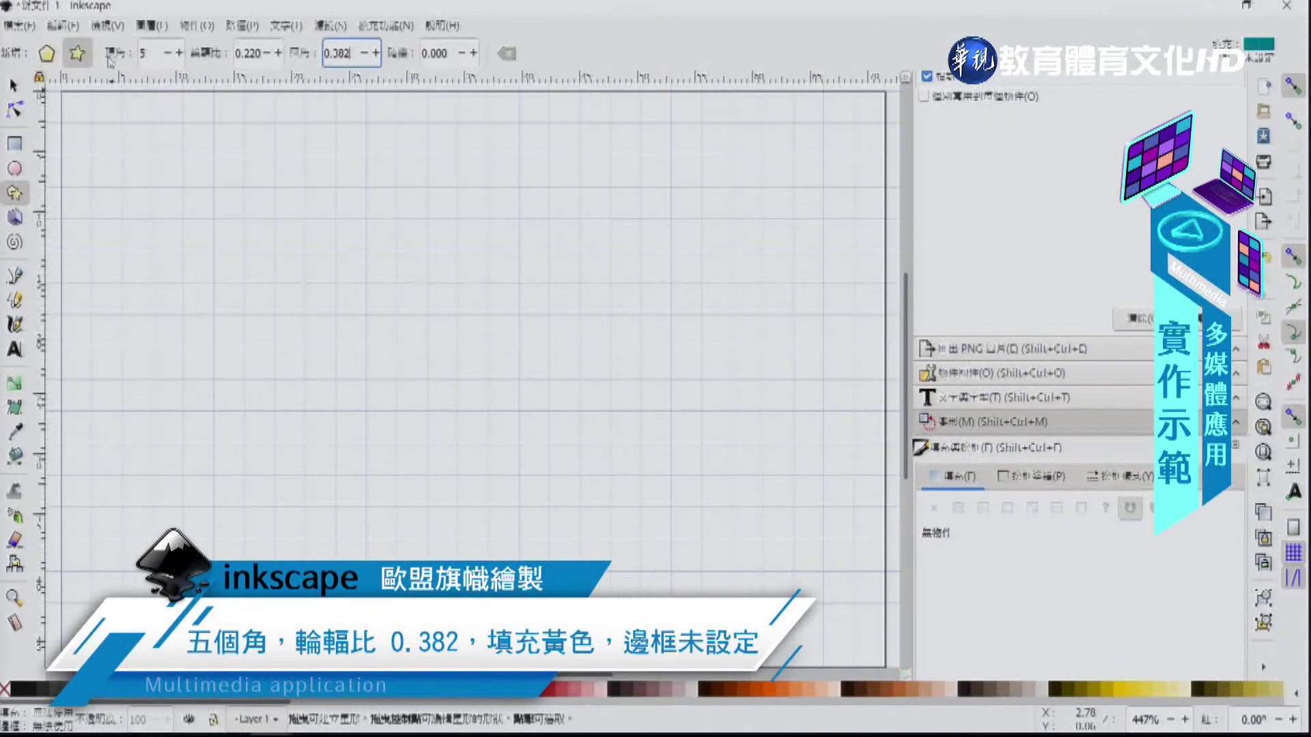
{"action": "left_click", "coordinate": [256, 54]}
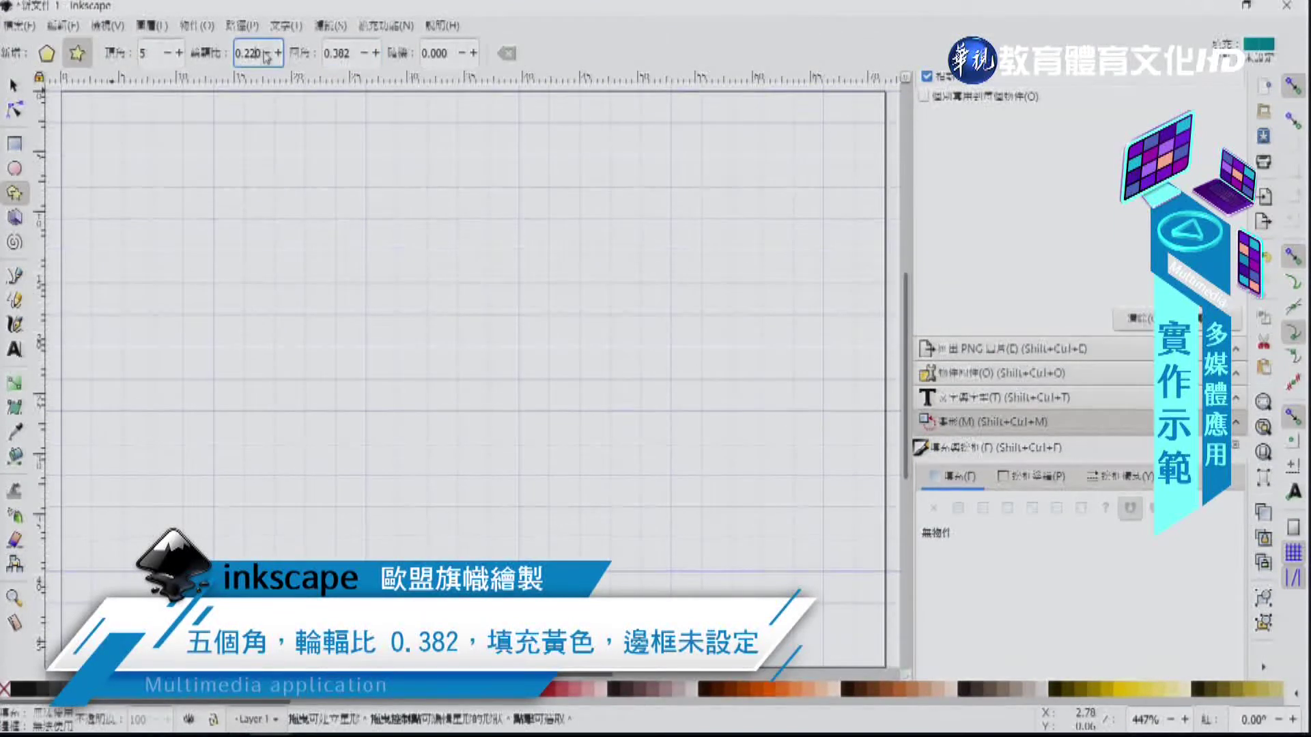
{"action": "left_click", "coordinate": [268, 53]}
{"action": "type", "text": "0.382"}
{"action": "left_click", "coordinate": [349, 53]}
{"action": "double_click", "coordinate": [349, 53]}
{"action": "type", "text": "0"}
{"action": "key", "text": "Return"}
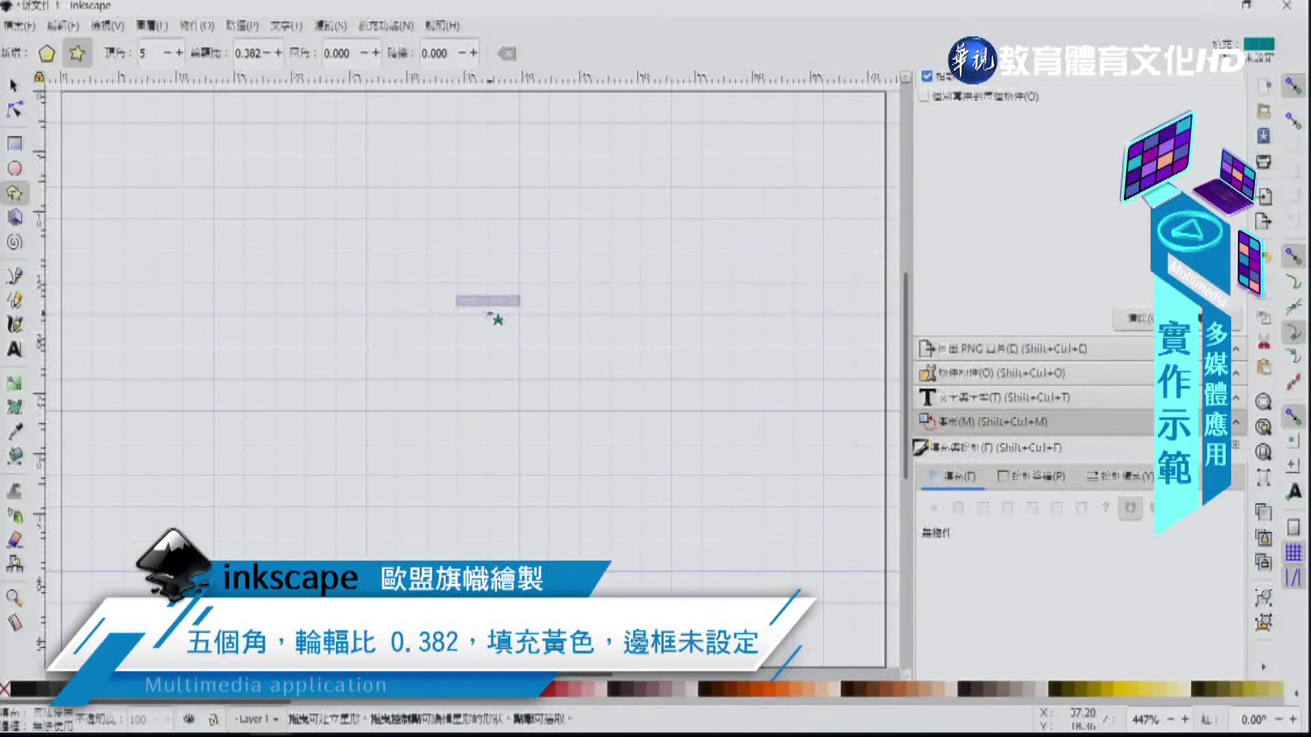
{"action": "left_click_drag", "start_coordinate": [490, 316], "coordinate": [488, 253]}
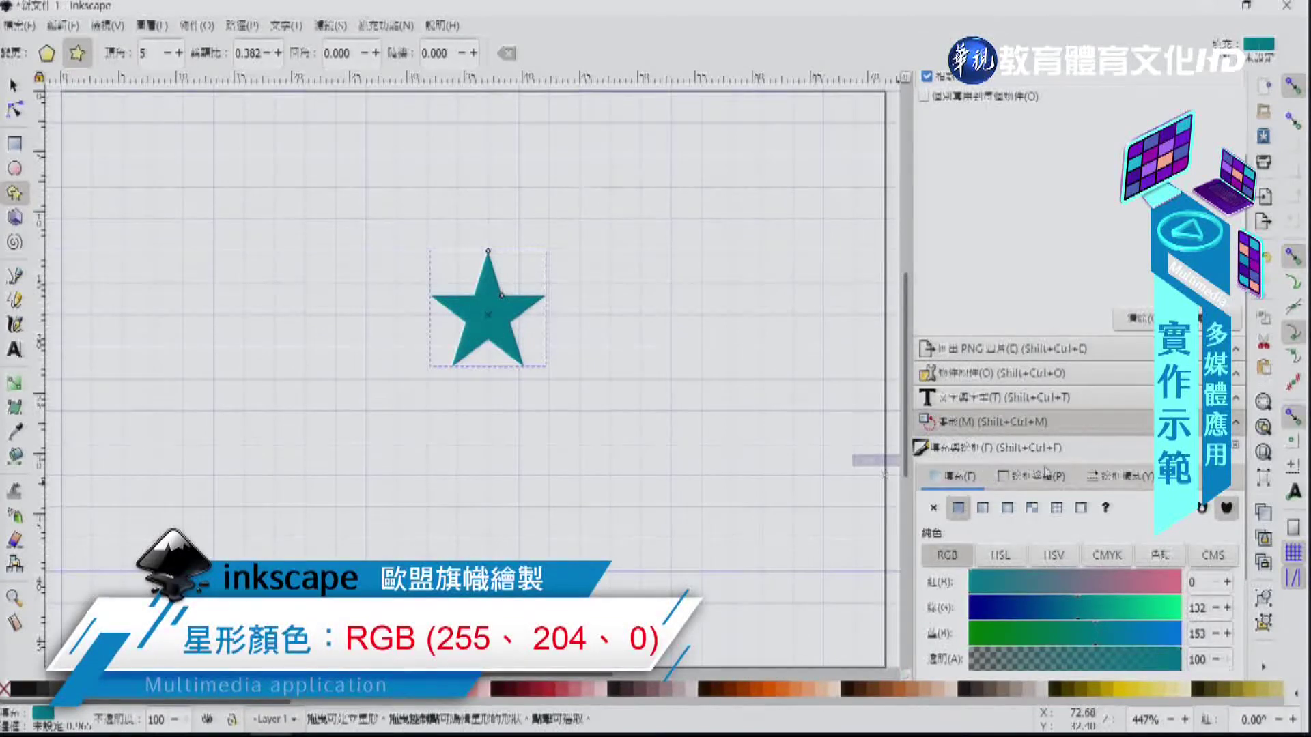
Step: Set the star's fill colour to RGB 255, 204, 0
{"action": "double_click", "coordinate": [1209, 581]}
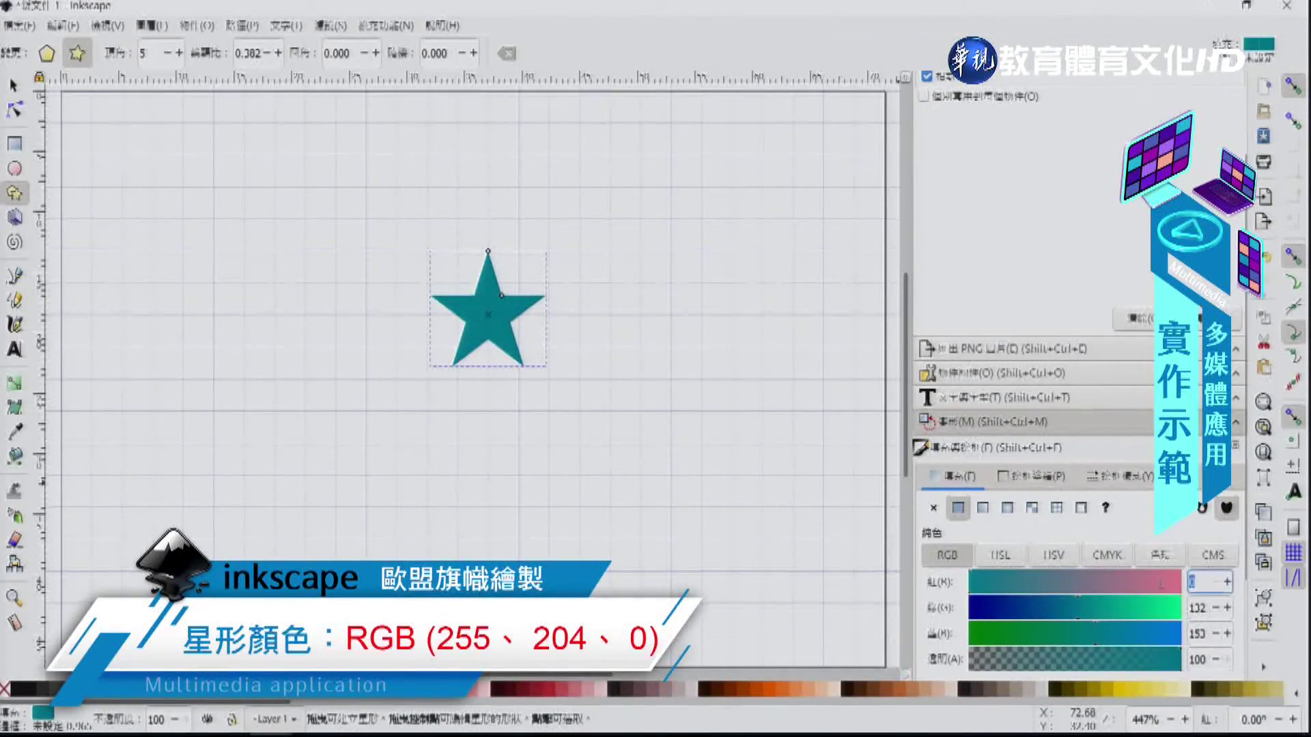
{"action": "type", "text": "255"}
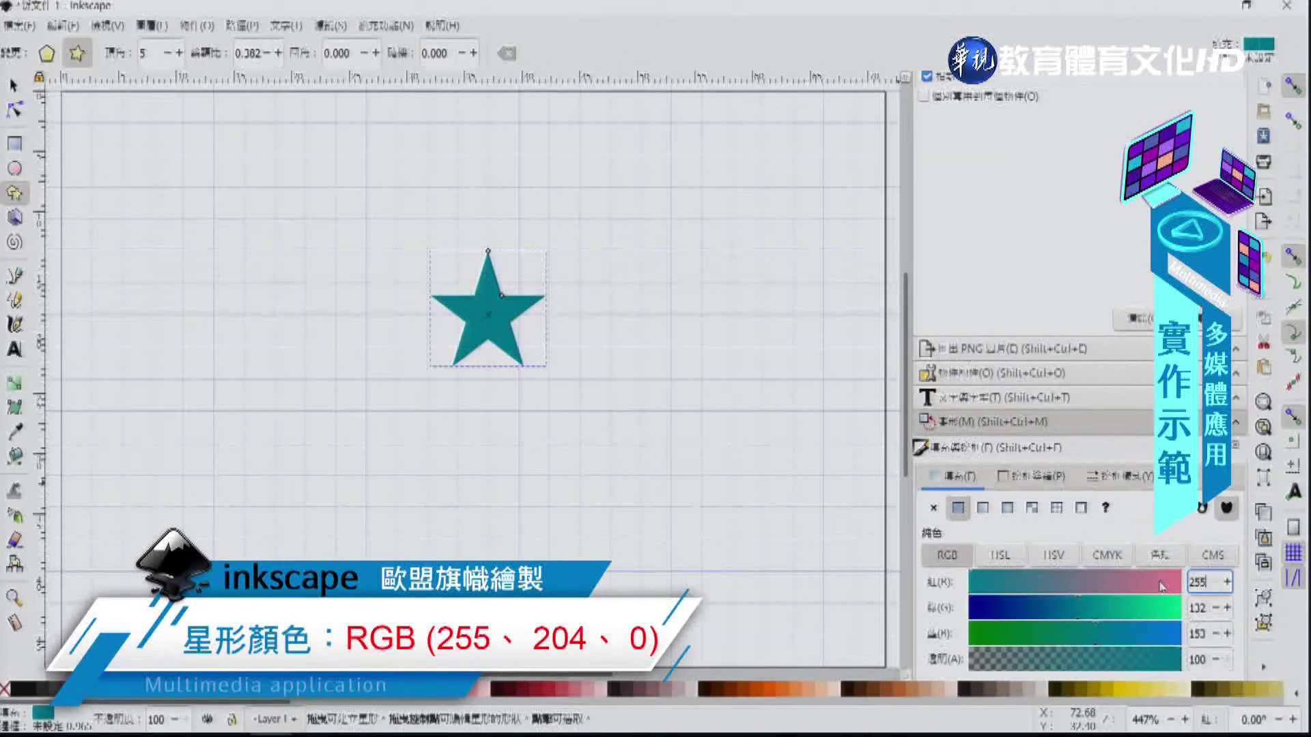
{"action": "key", "text": "Tab"}
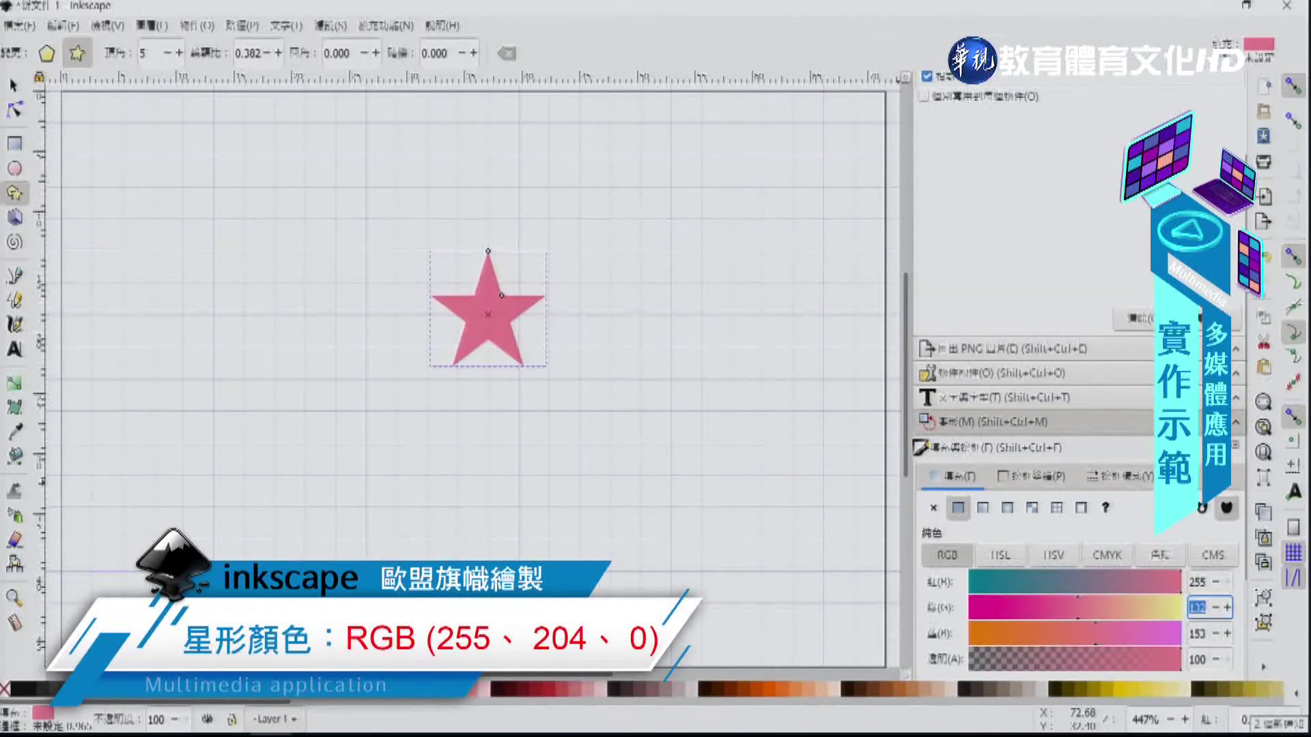
{"action": "type", "text": "20"}
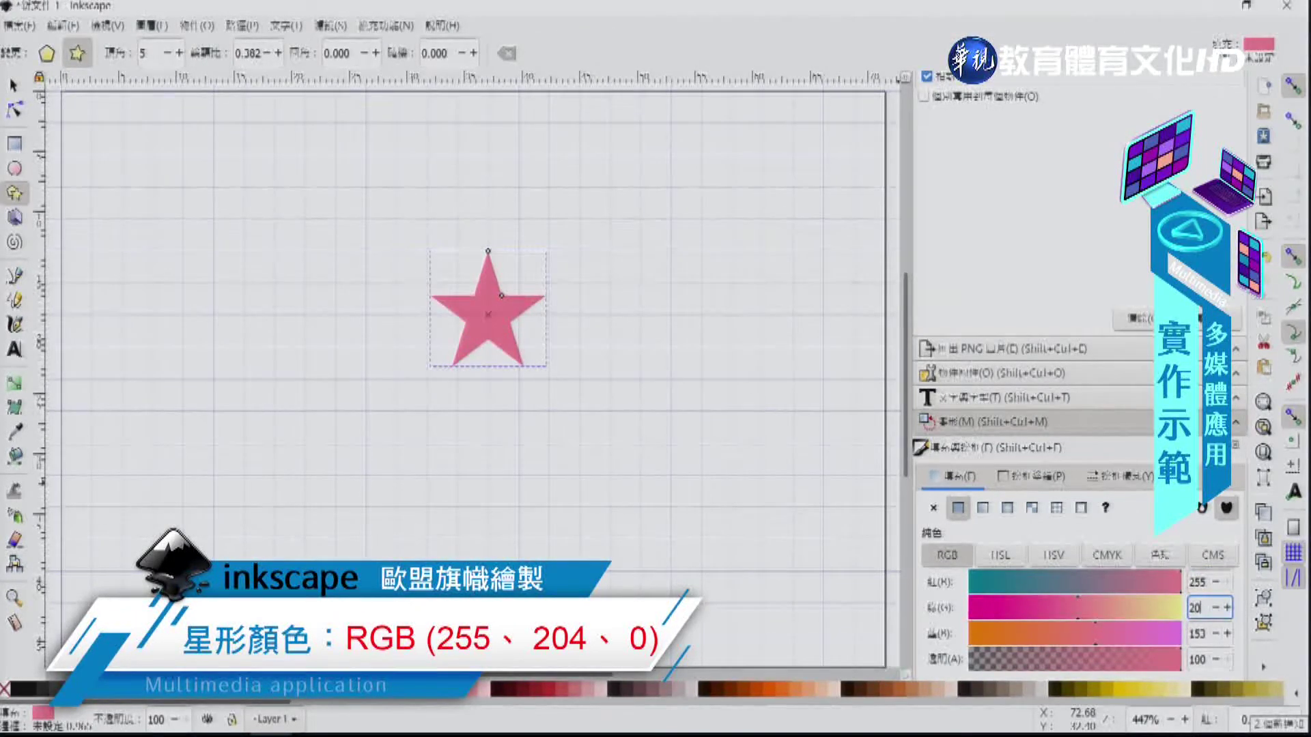
{"action": "type", "text": "4"}
{"action": "key", "text": "Return"}
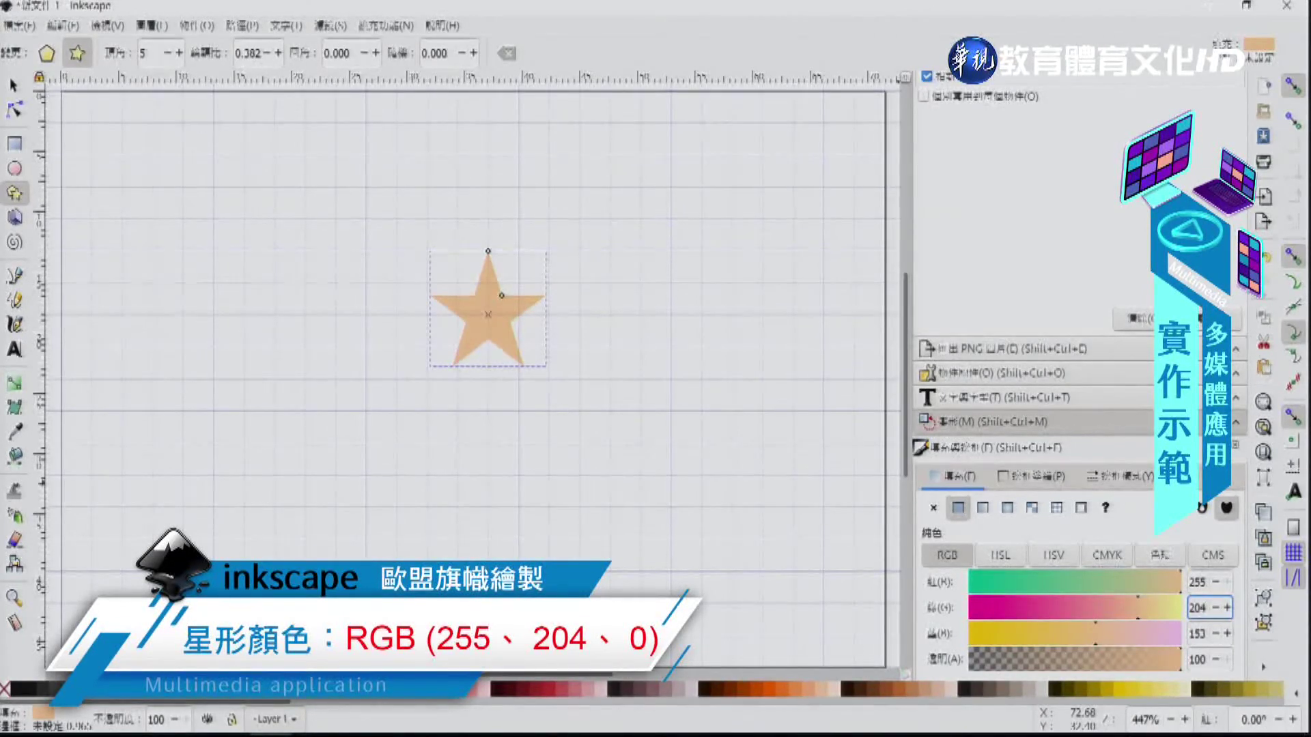
{"action": "left_click", "coordinate": [1214, 635]}
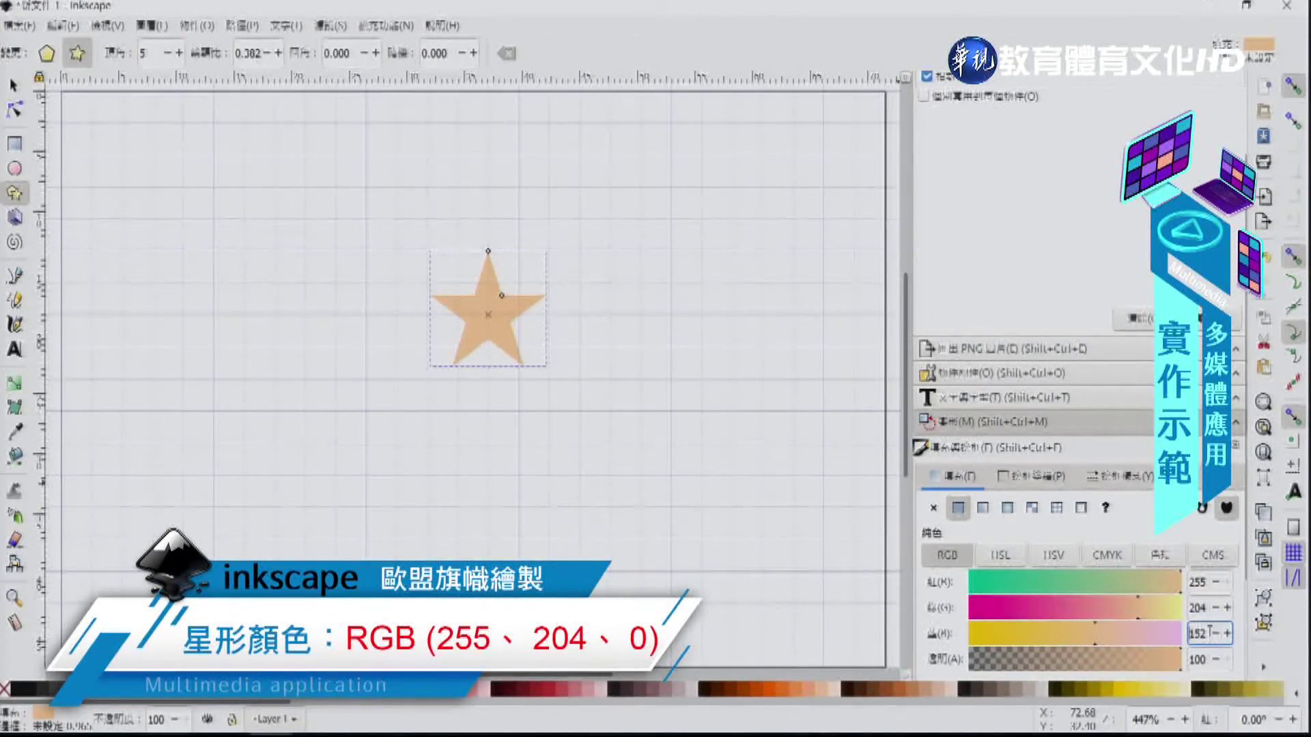
{"action": "type", "text": "0"}
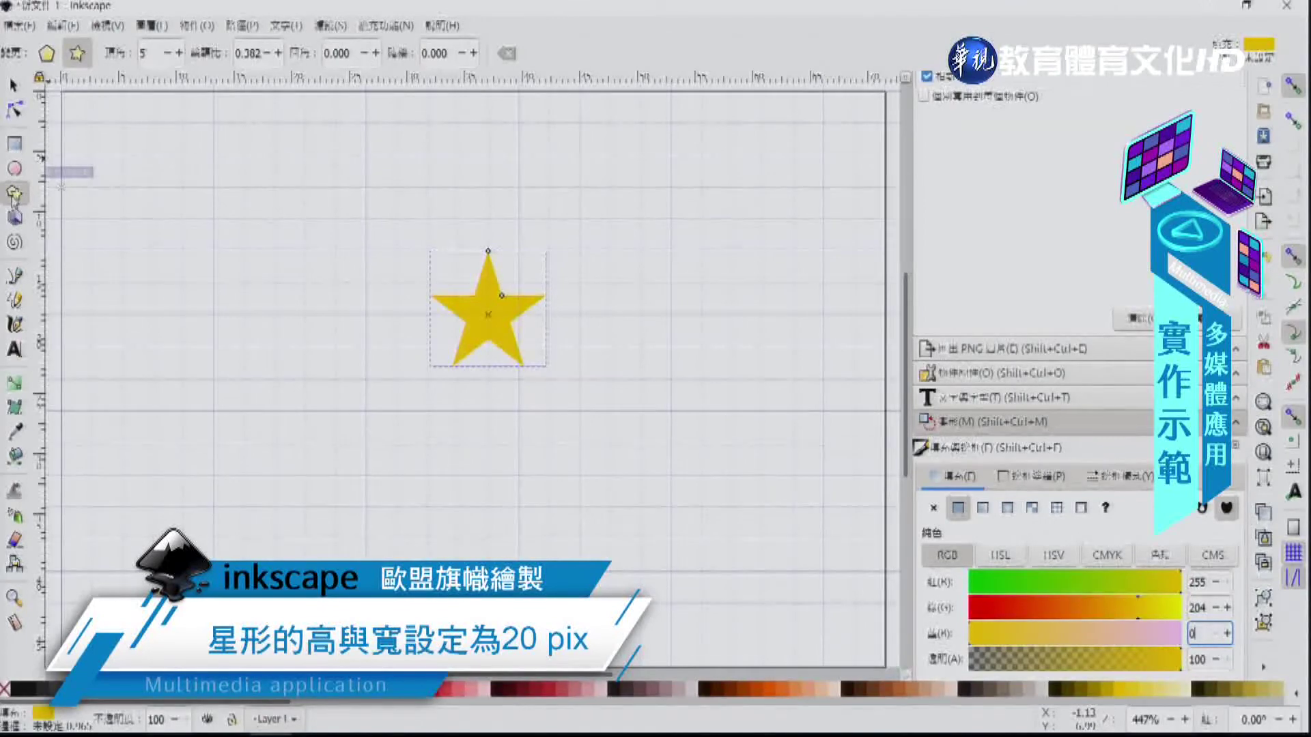
Step: Resize the star to 20 px wide and 20 px high
{"action": "left_click", "coordinate": [21, 87]}
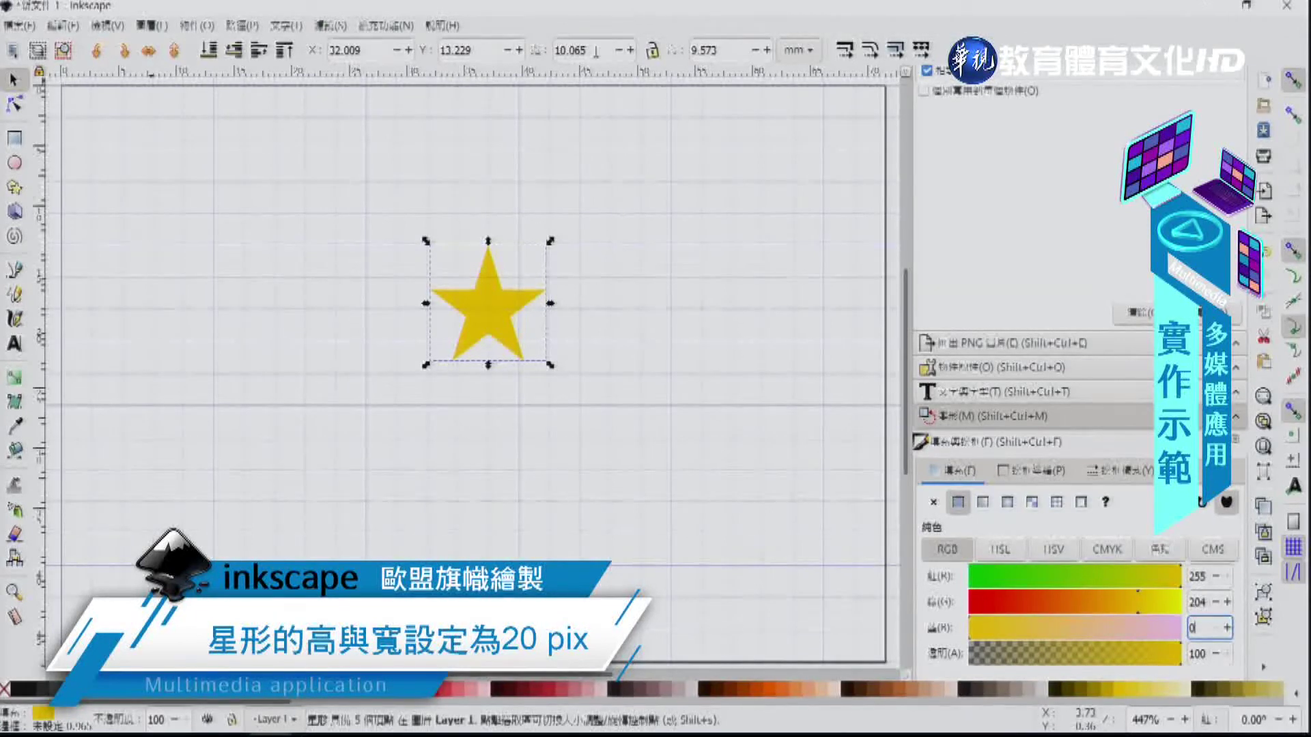
{"action": "double_click", "coordinate": [572, 50]}
{"action": "left_click", "coordinate": [797, 49]}
{"action": "left_click", "coordinate": [788, 74]}
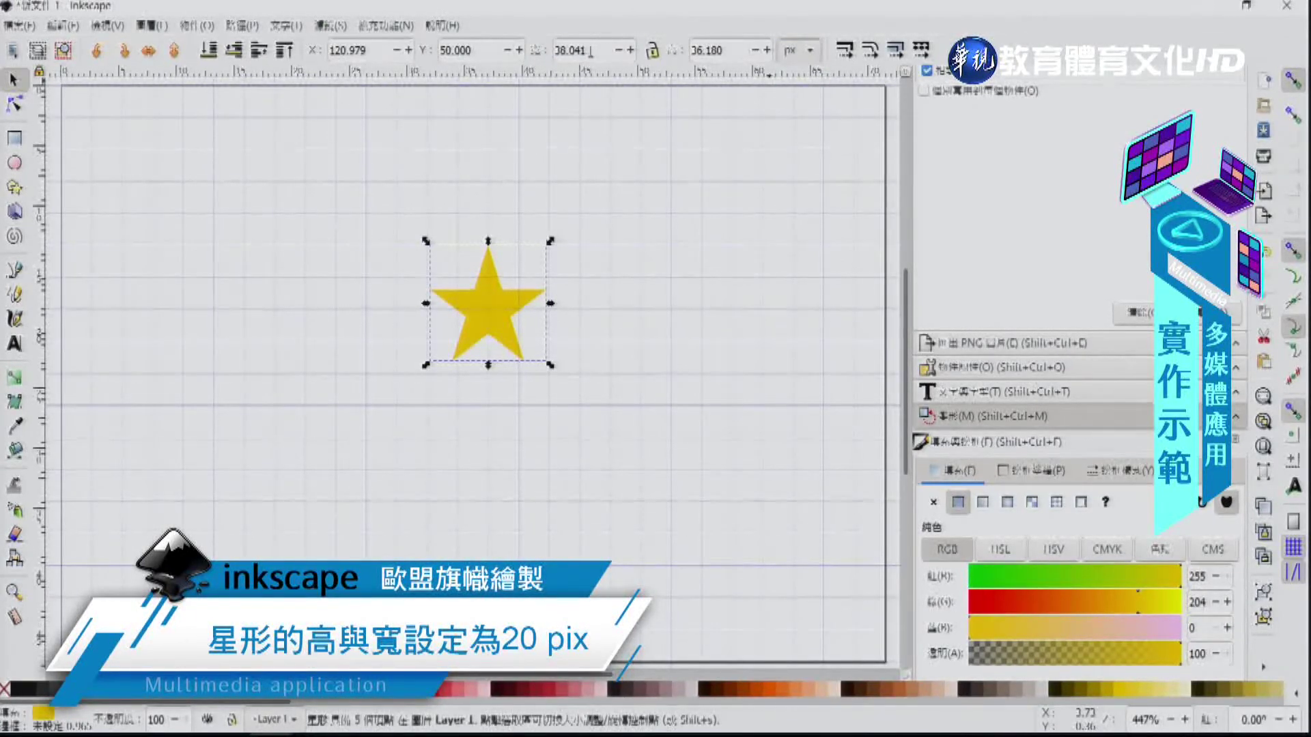
{"action": "type", "text": "20"}
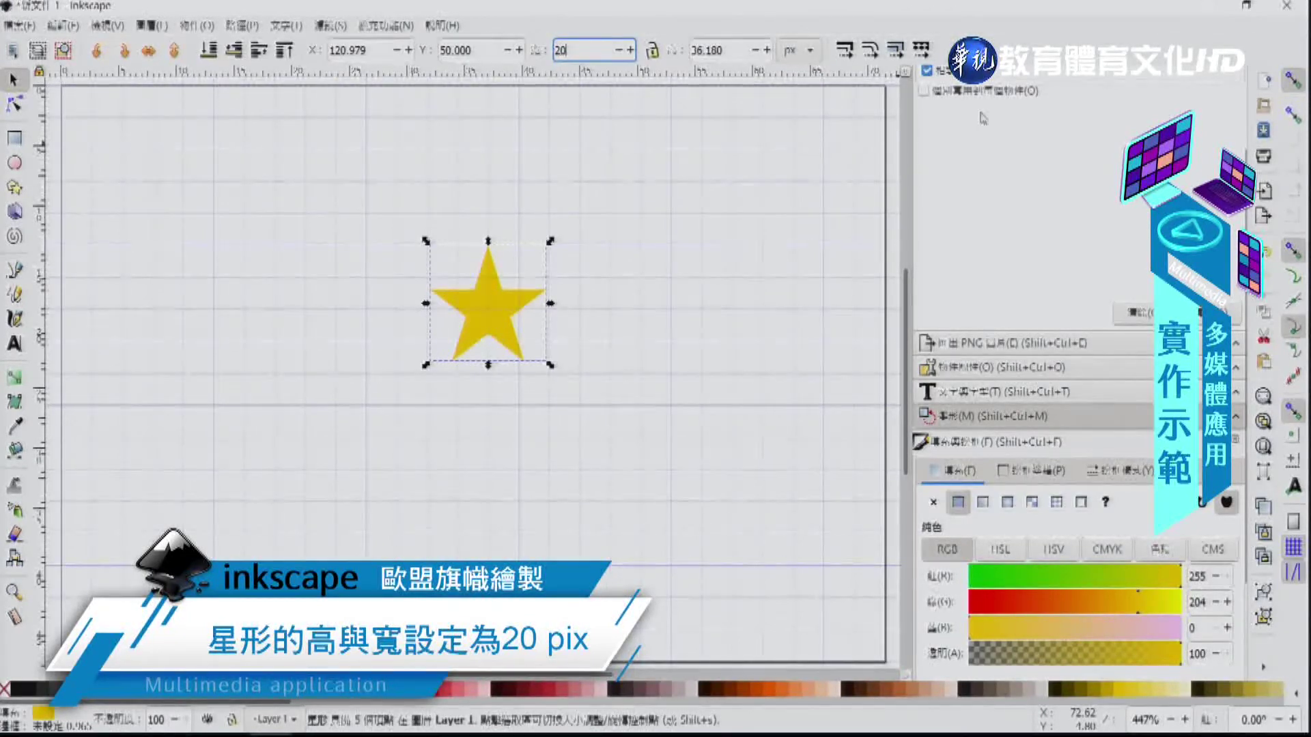
{"action": "left_click", "coordinate": [724, 52]}
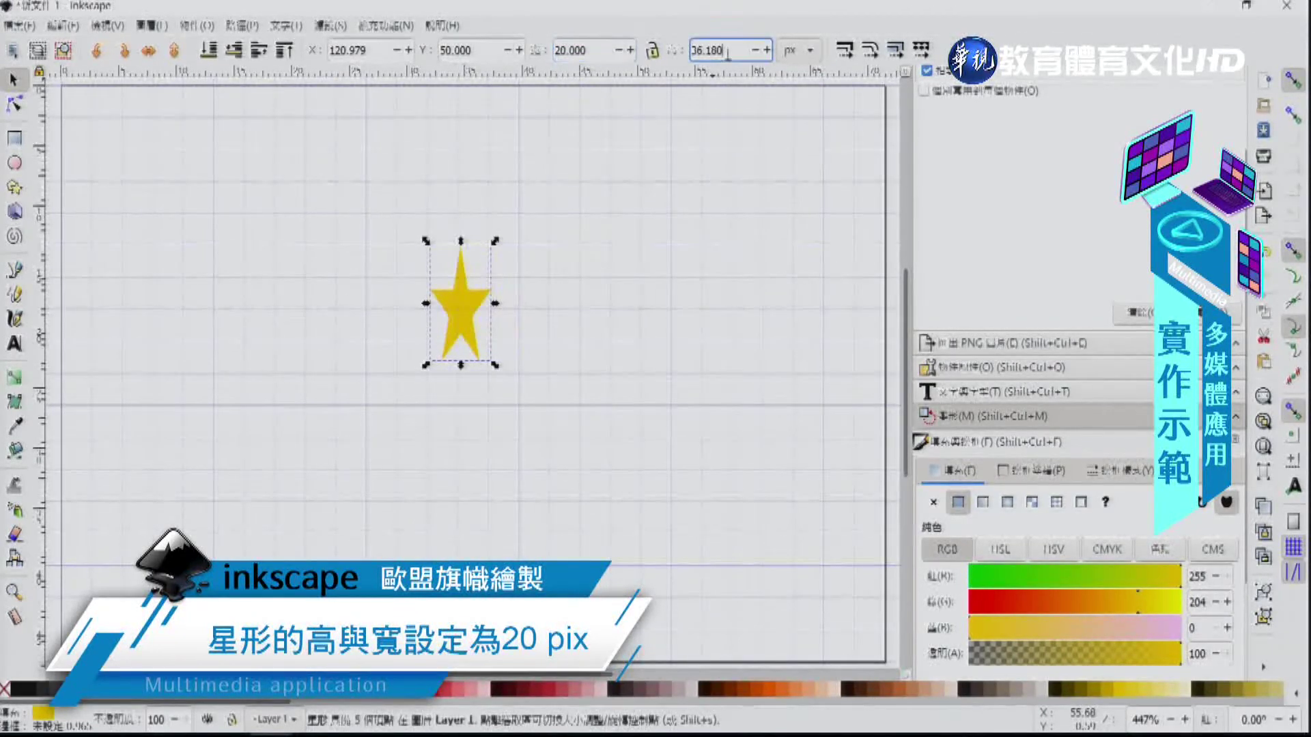
{"action": "key", "text": "BackSpace"}
{"action": "key", "text": "BackSpace"}
{"action": "key", "text": "BackSpace"}
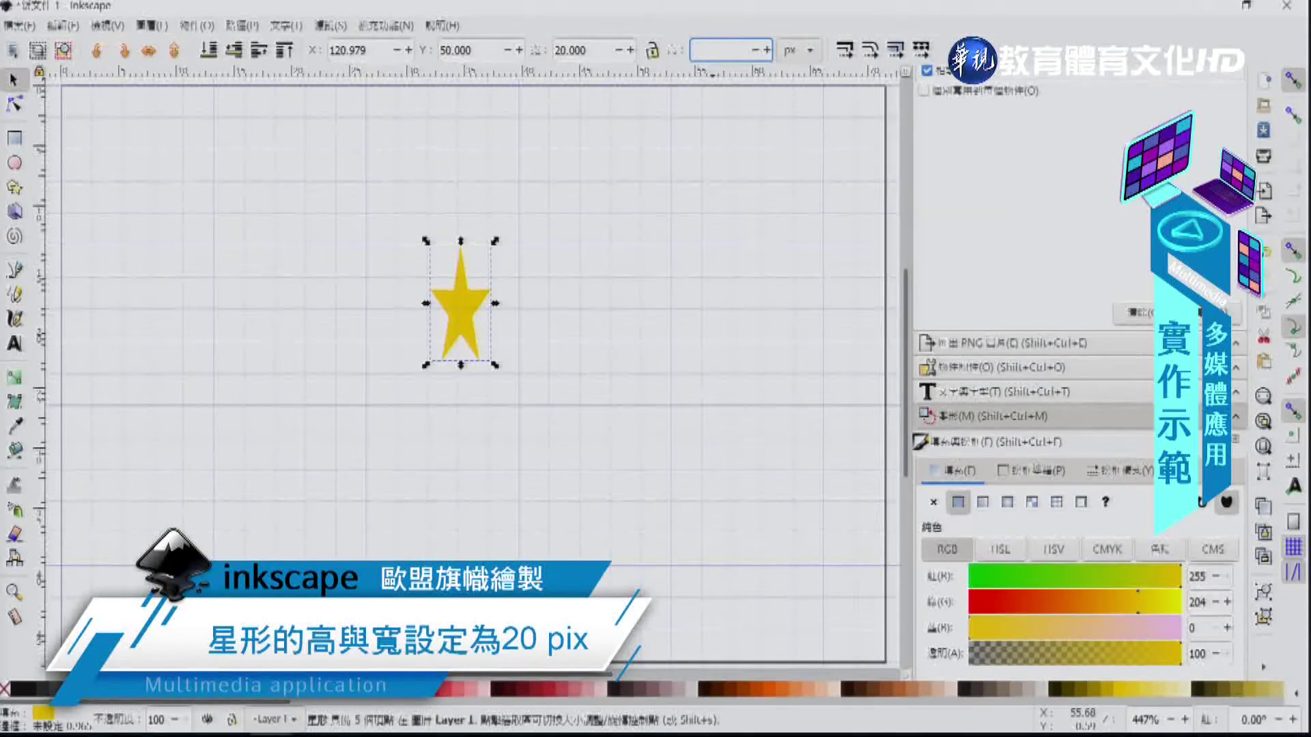
{"action": "type", "text": "20"}
{"action": "key", "text": "Return"}
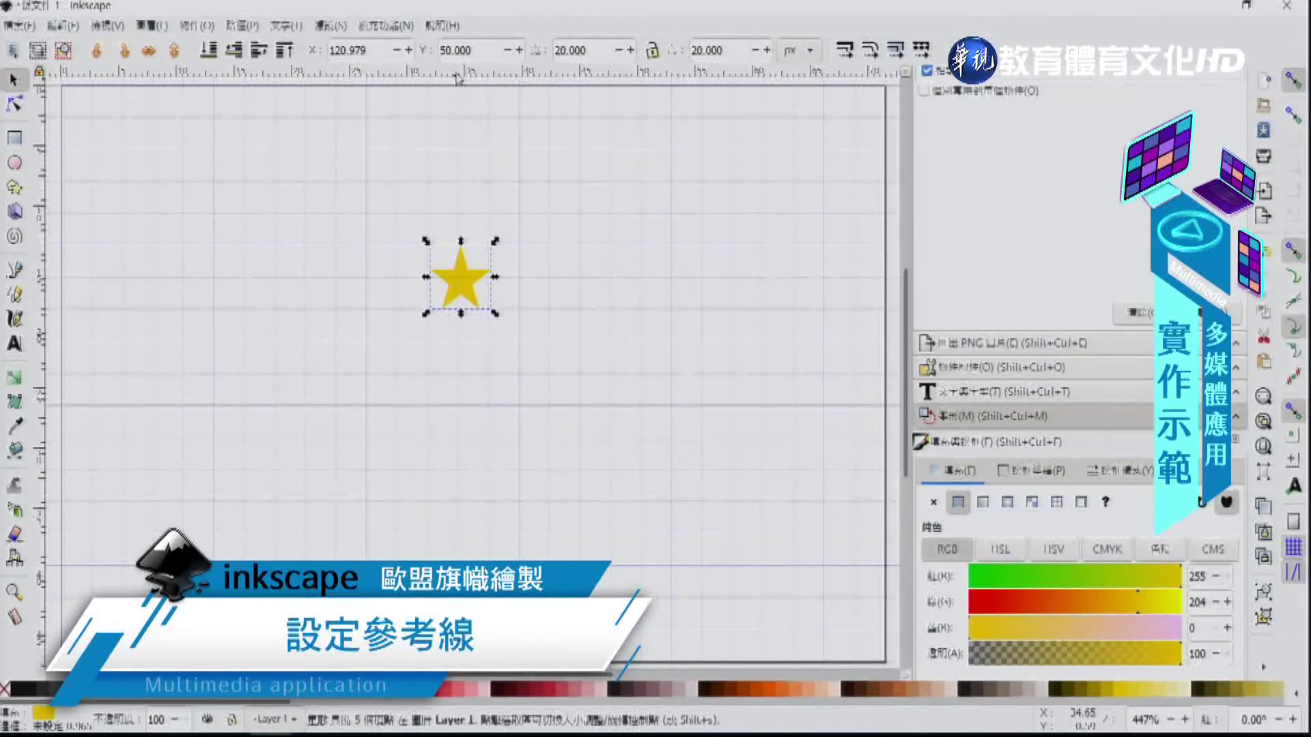
Step: Add a horizontal guide across the page and set its Y position to 90 px
{"action": "left_click_drag", "start_coordinate": [457, 77], "coordinate": [458, 387]}
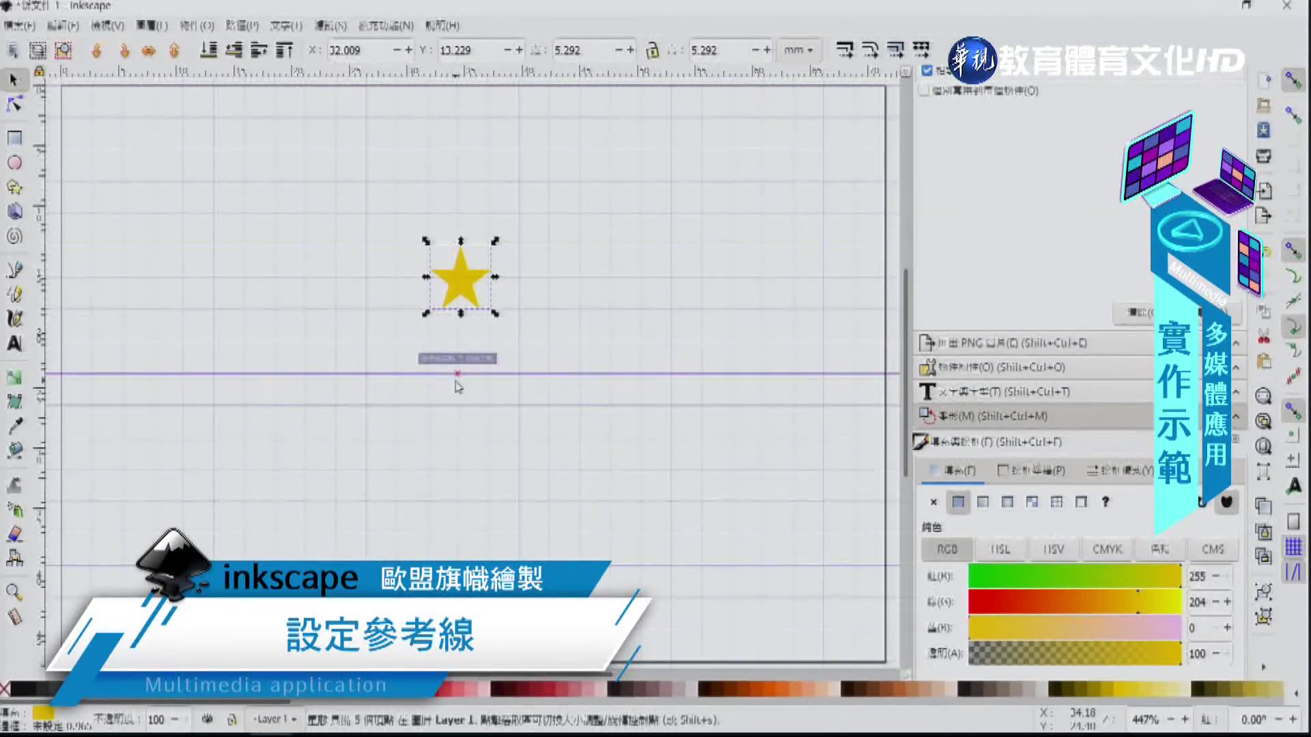
{"action": "left_click", "coordinate": [459, 375]}
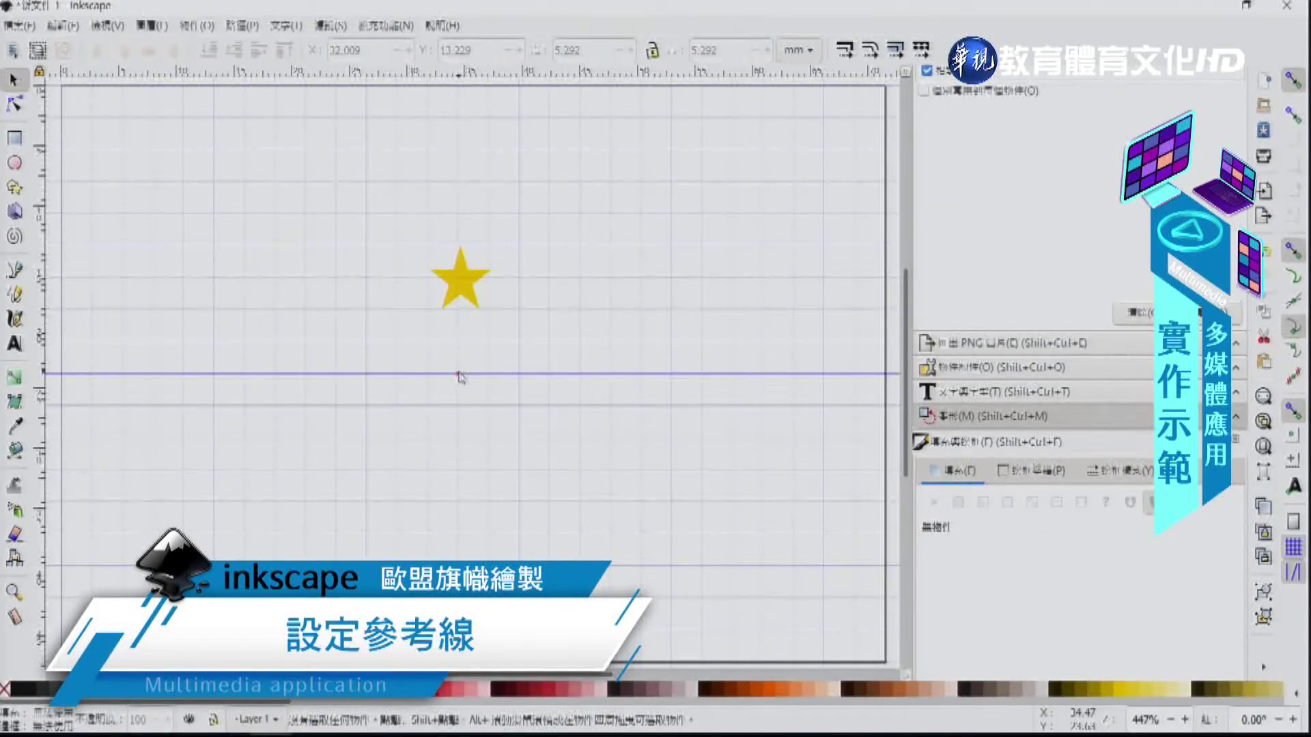
{"action": "left_click_drag", "start_coordinate": [460, 378], "coordinate": [457, 408]}
{"action": "double_click", "coordinate": [456, 405]}
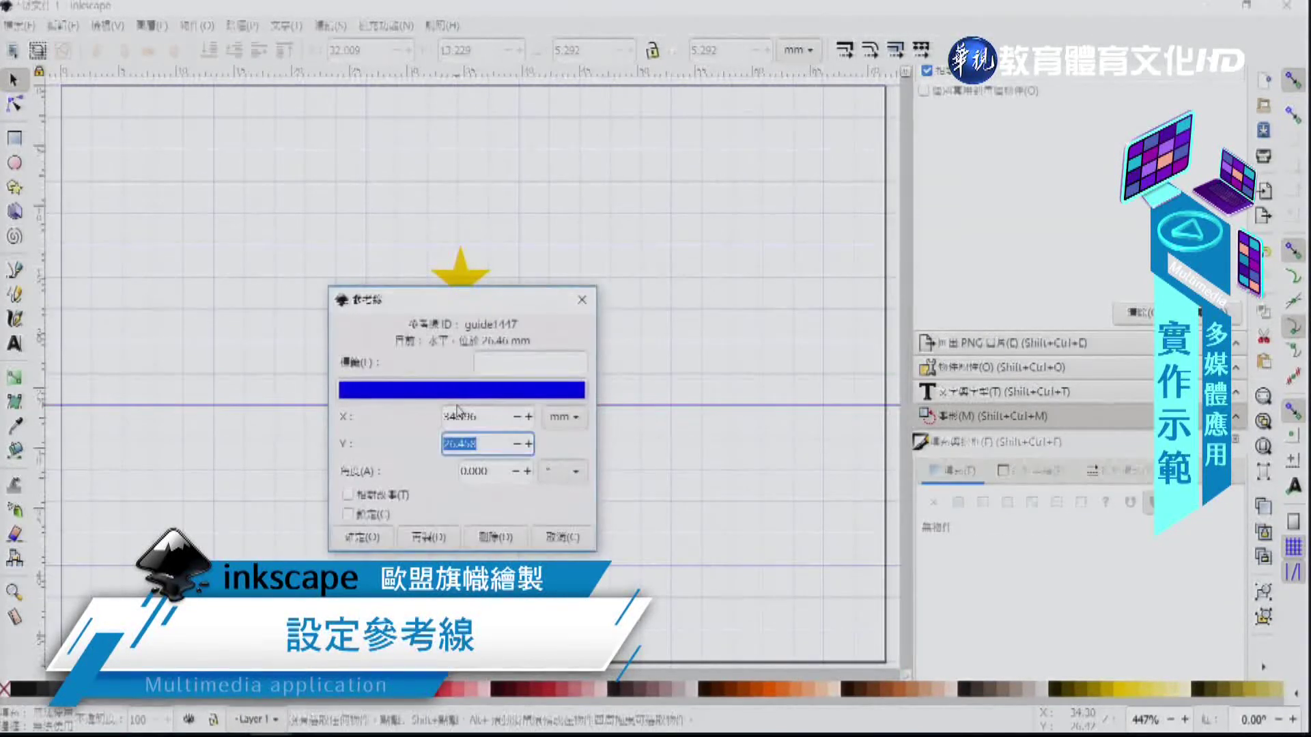
{"action": "left_click", "coordinate": [565, 419]}
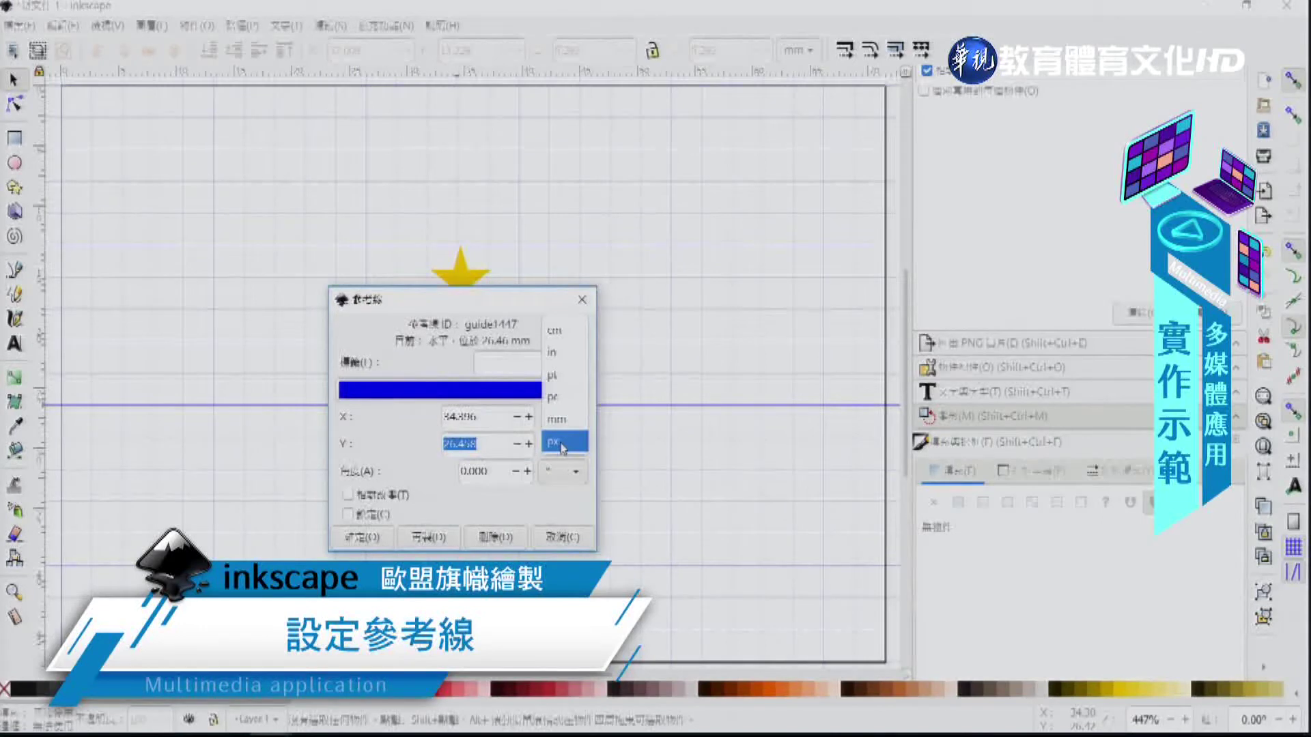
{"action": "left_click", "coordinate": [562, 444]}
{"action": "left_click_drag", "start_coordinate": [485, 447], "coordinate": [459, 444]}
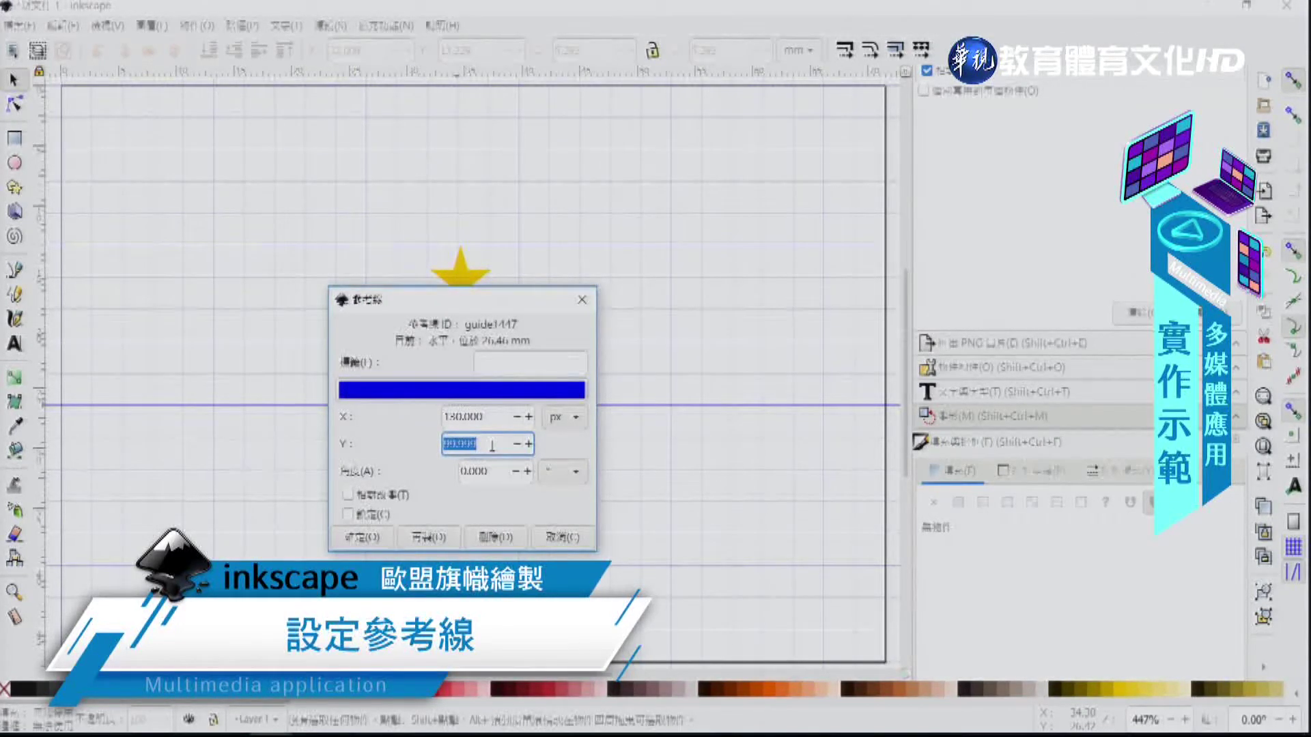
{"action": "type", "text": "90"}
{"action": "key", "text": "Return"}
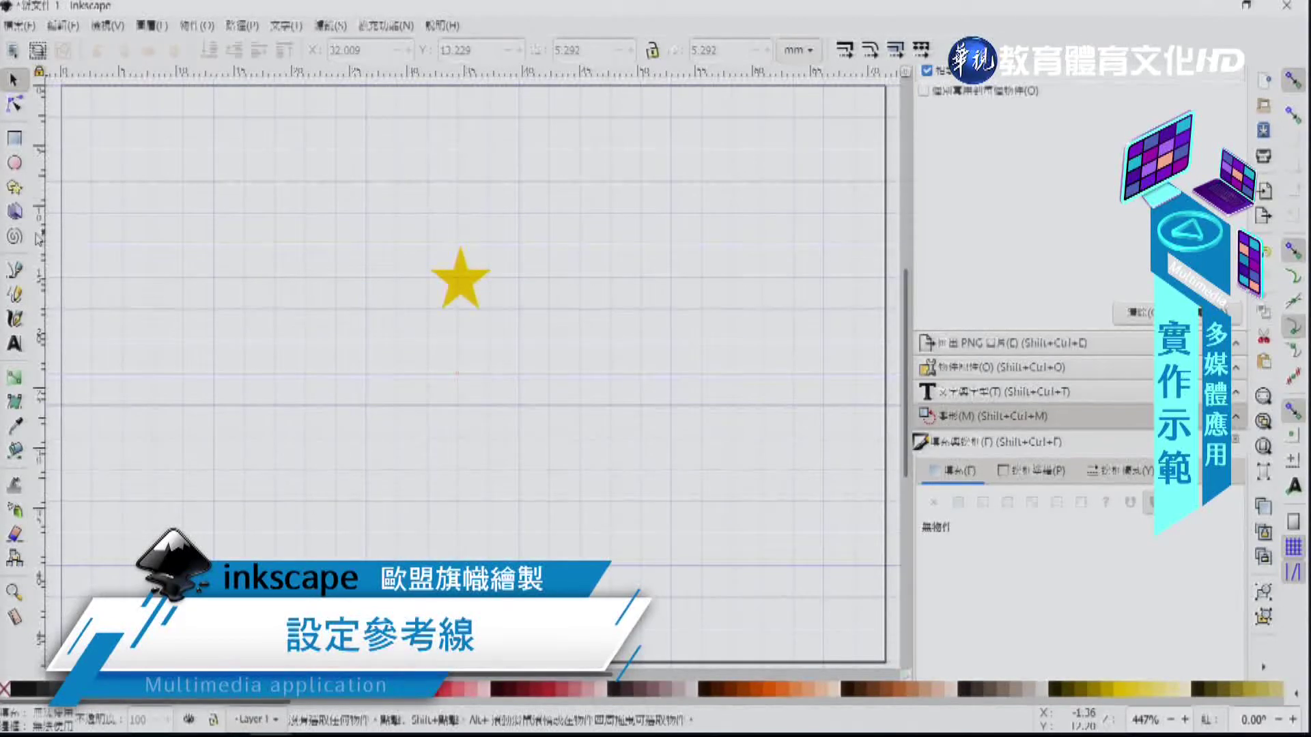
Step: Add a vertical guide to the page and set its X position in px at the page's horizontal centre
{"action": "left_click_drag", "start_coordinate": [39, 238], "coordinate": [336, 213]}
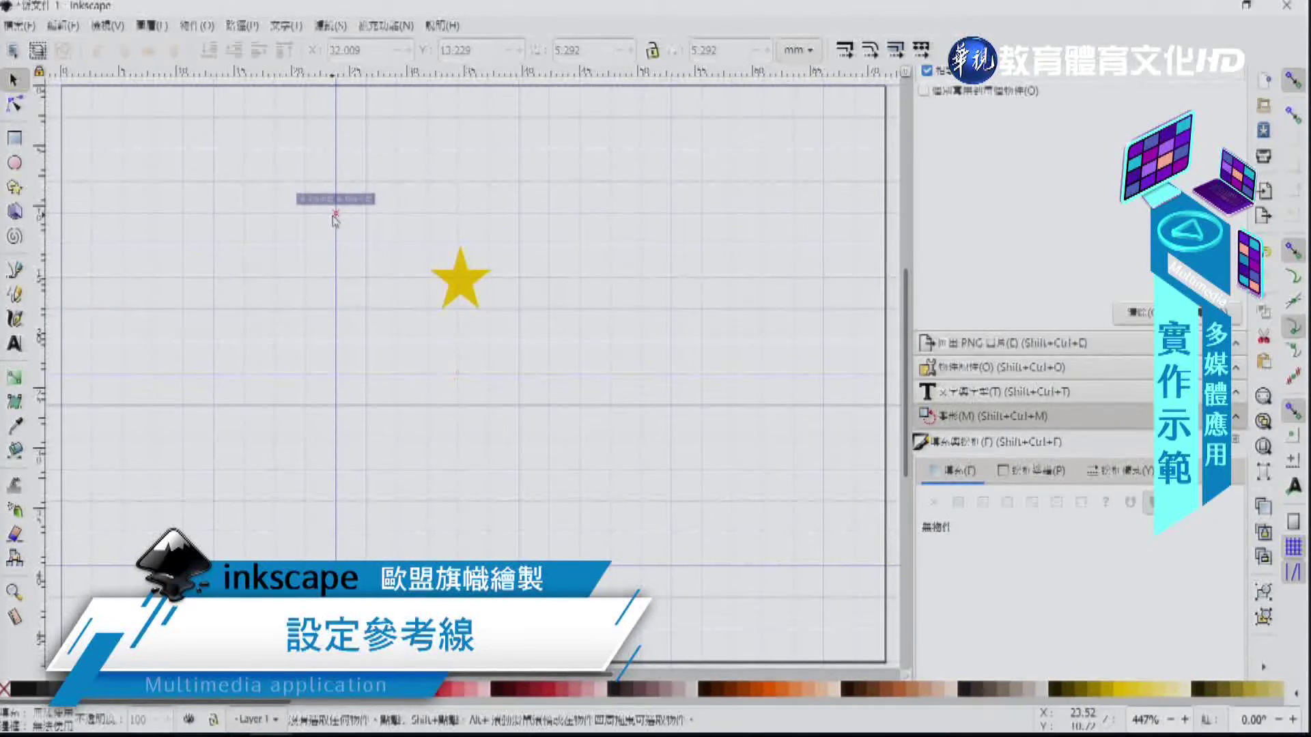
{"action": "double_click", "coordinate": [338, 217]}
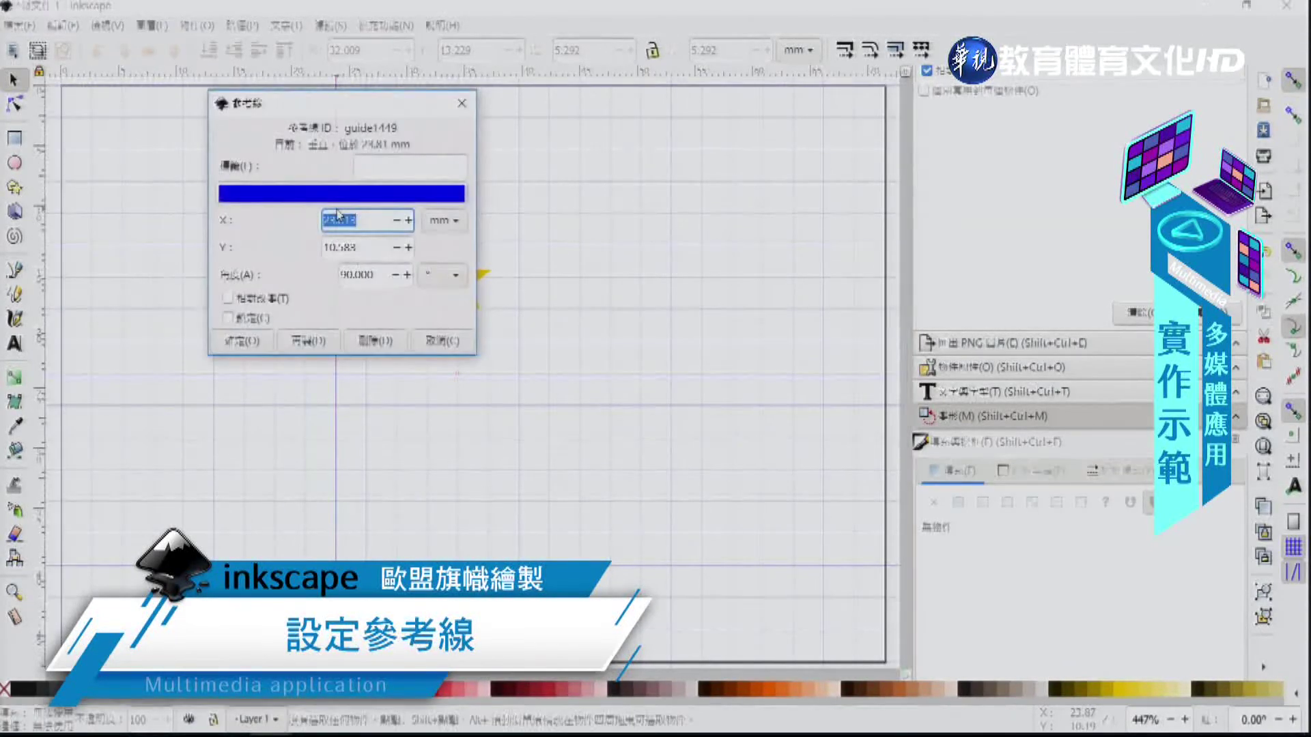
{"action": "left_click", "coordinate": [439, 230]}
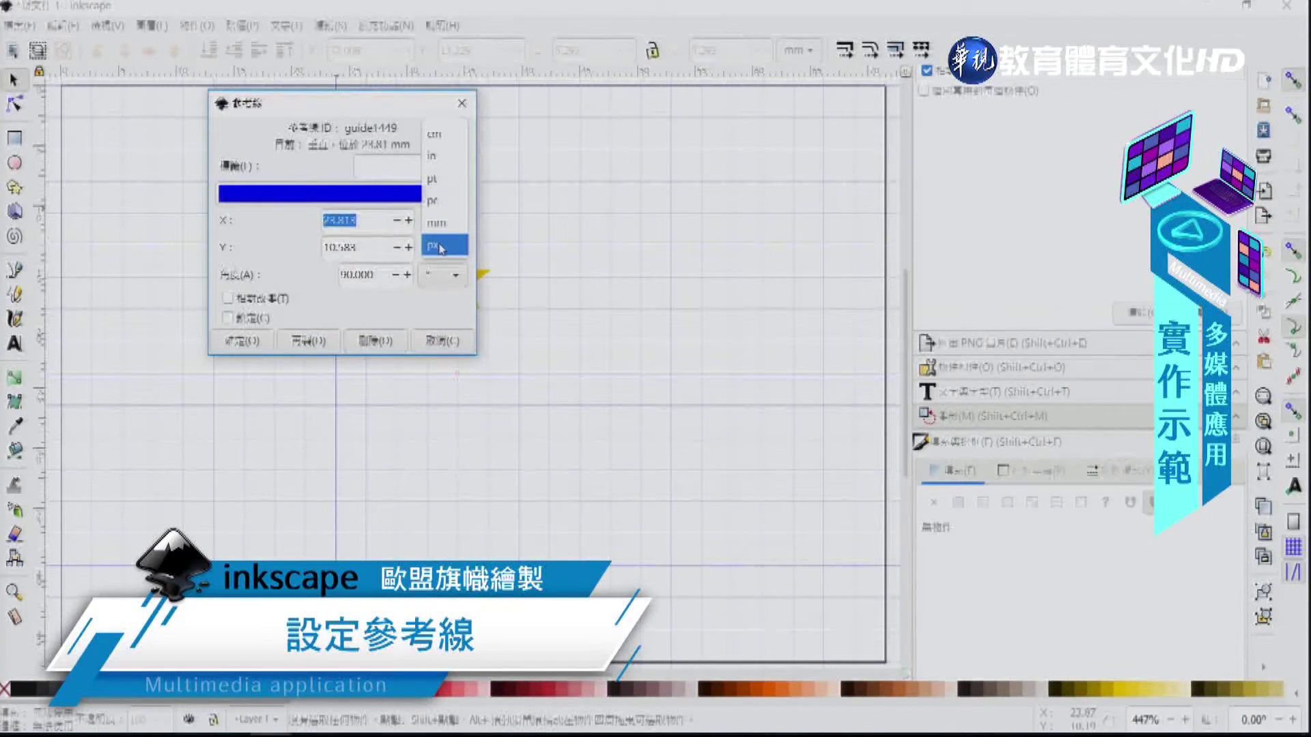
{"action": "left_click", "coordinate": [441, 246]}
{"action": "left_click", "coordinate": [365, 222]}
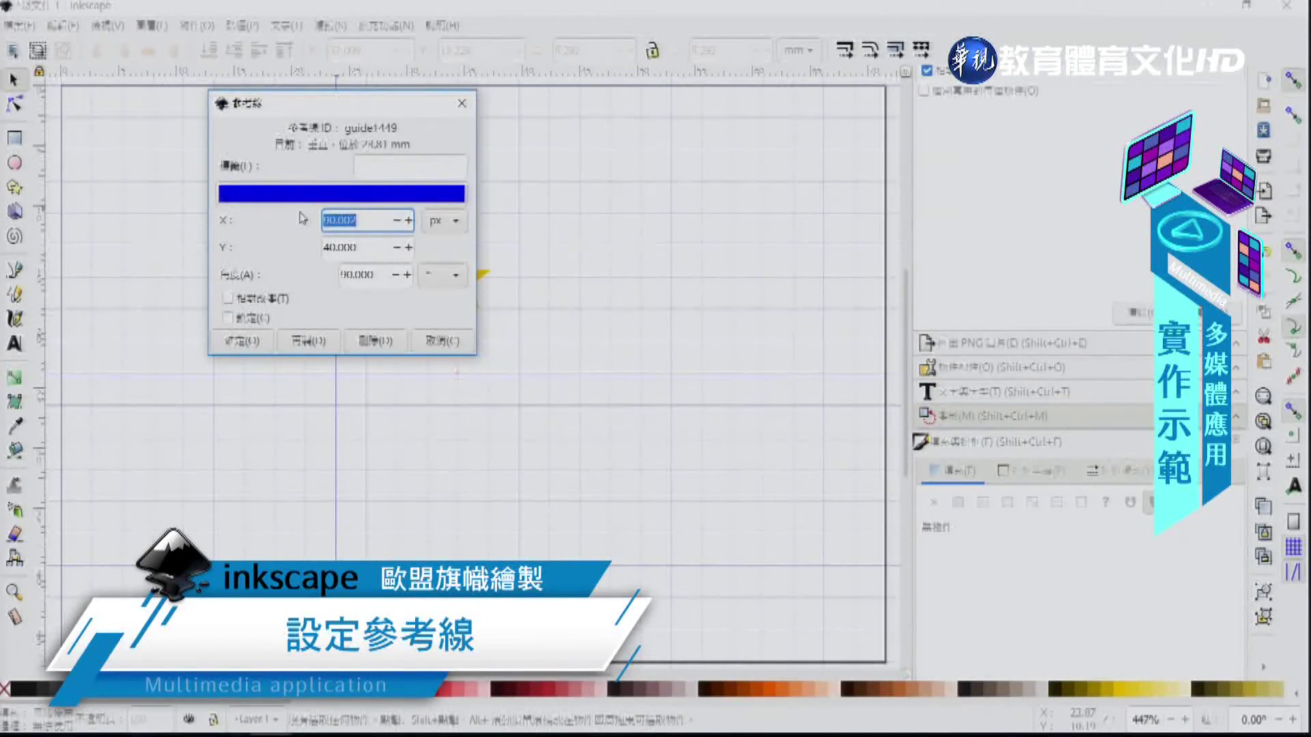
{"action": "type", "text": "1"}
{"action": "left_click", "coordinate": [242, 340]}
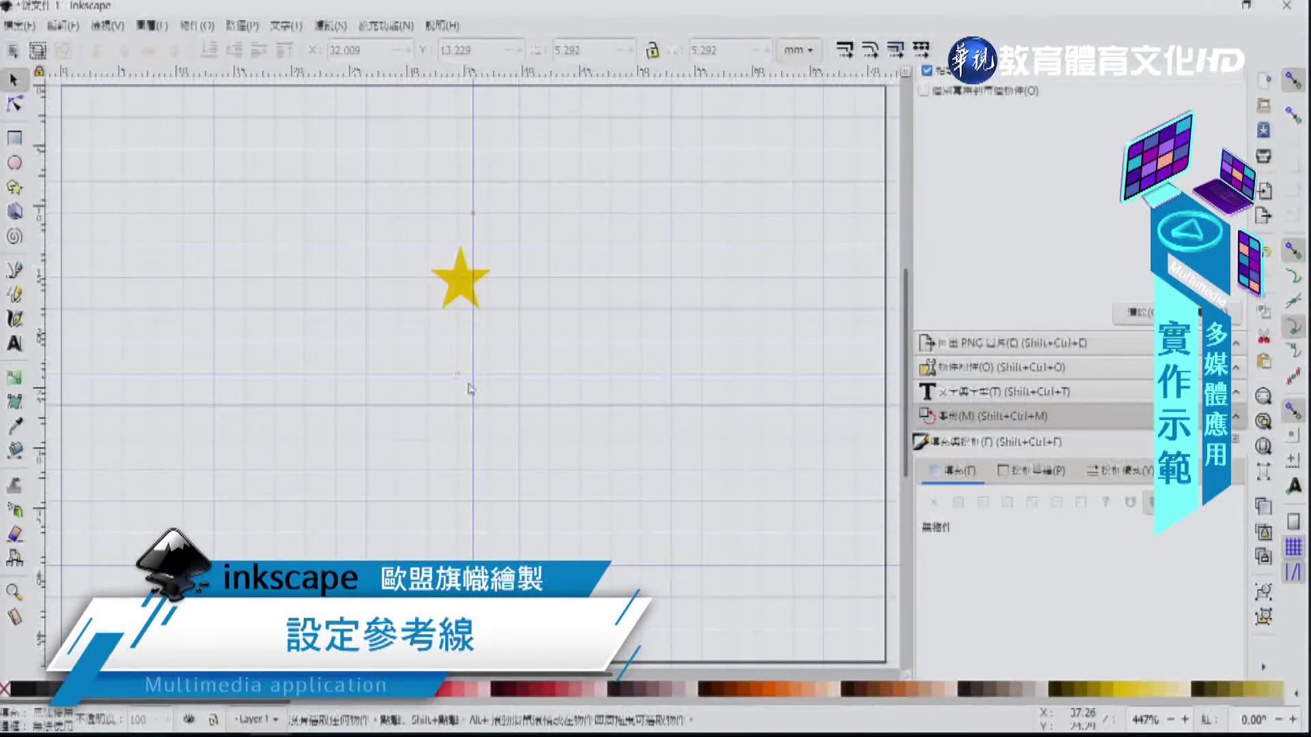
Step: Centre the star on the guides' intersection by setting its position to X 125 px and Y 80 px
{"action": "left_click", "coordinate": [458, 282]}
{"action": "left_click_drag", "start_coordinate": [457, 282], "coordinate": [509, 401]}
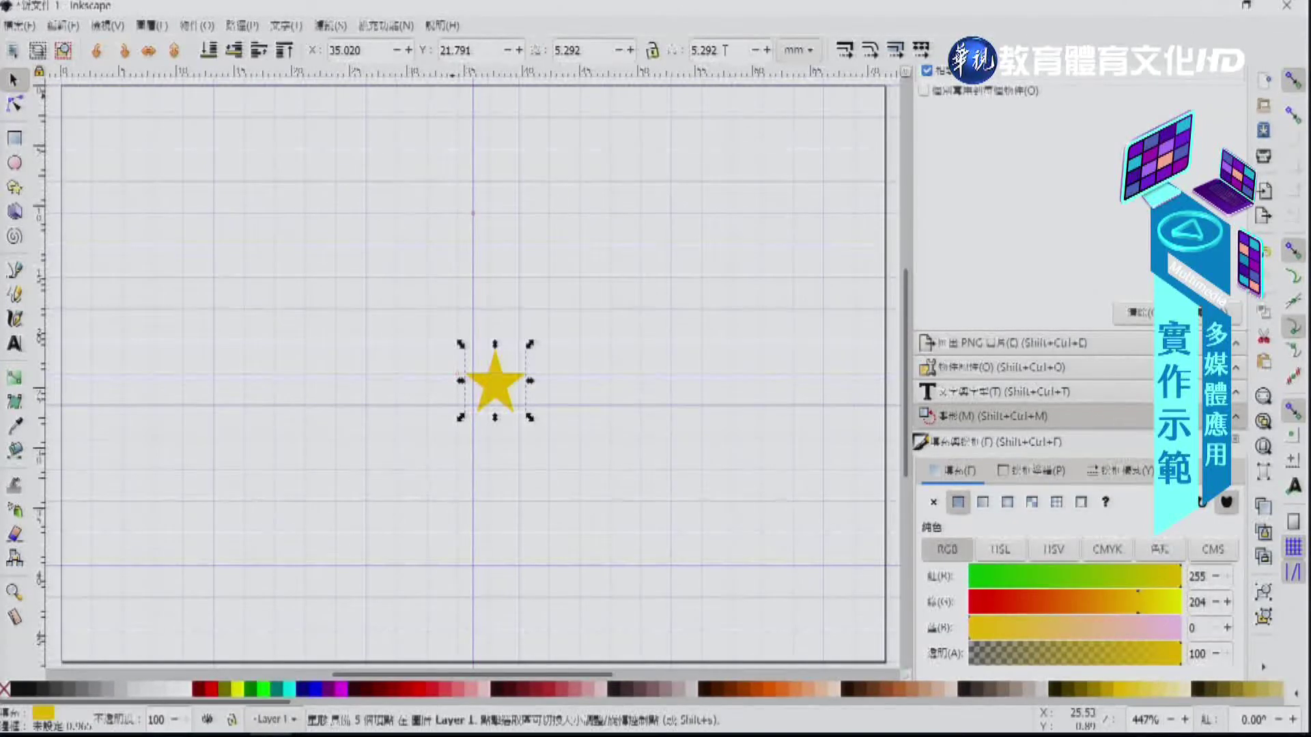
{"action": "left_click", "coordinate": [797, 50]}
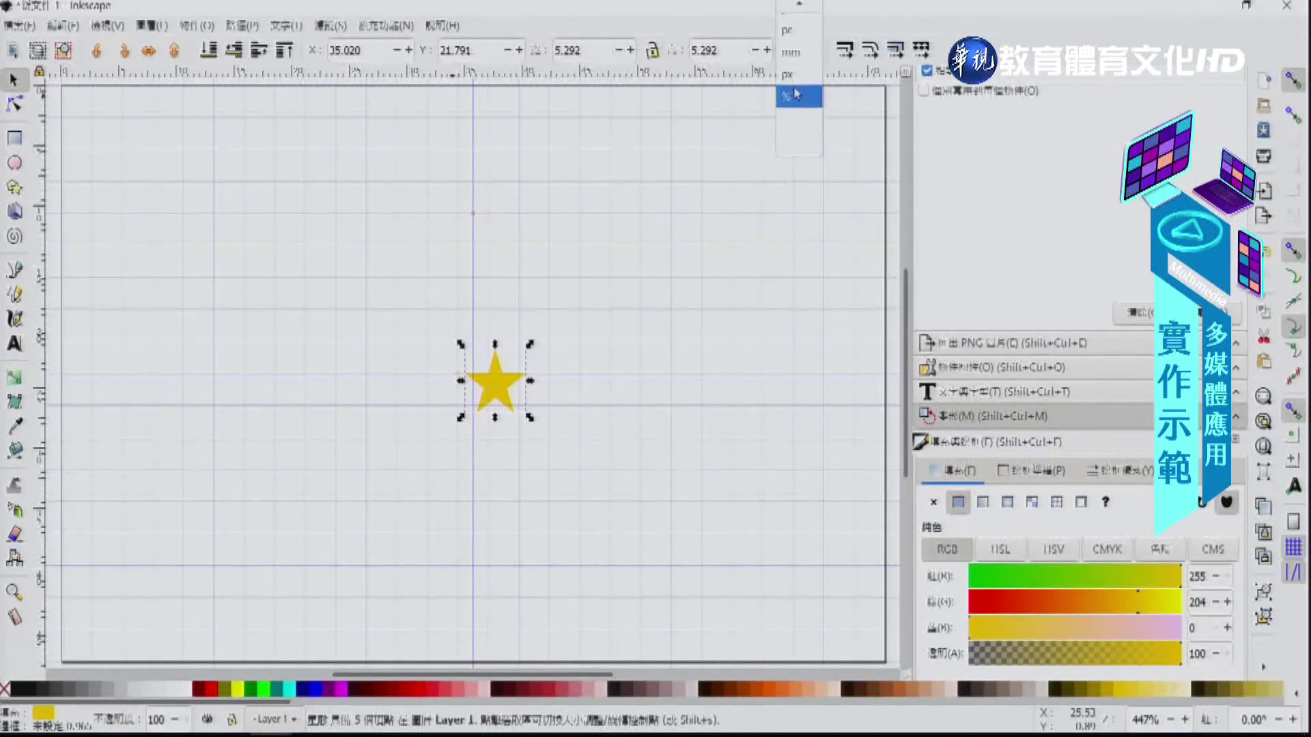
{"action": "left_click", "coordinate": [796, 71]}
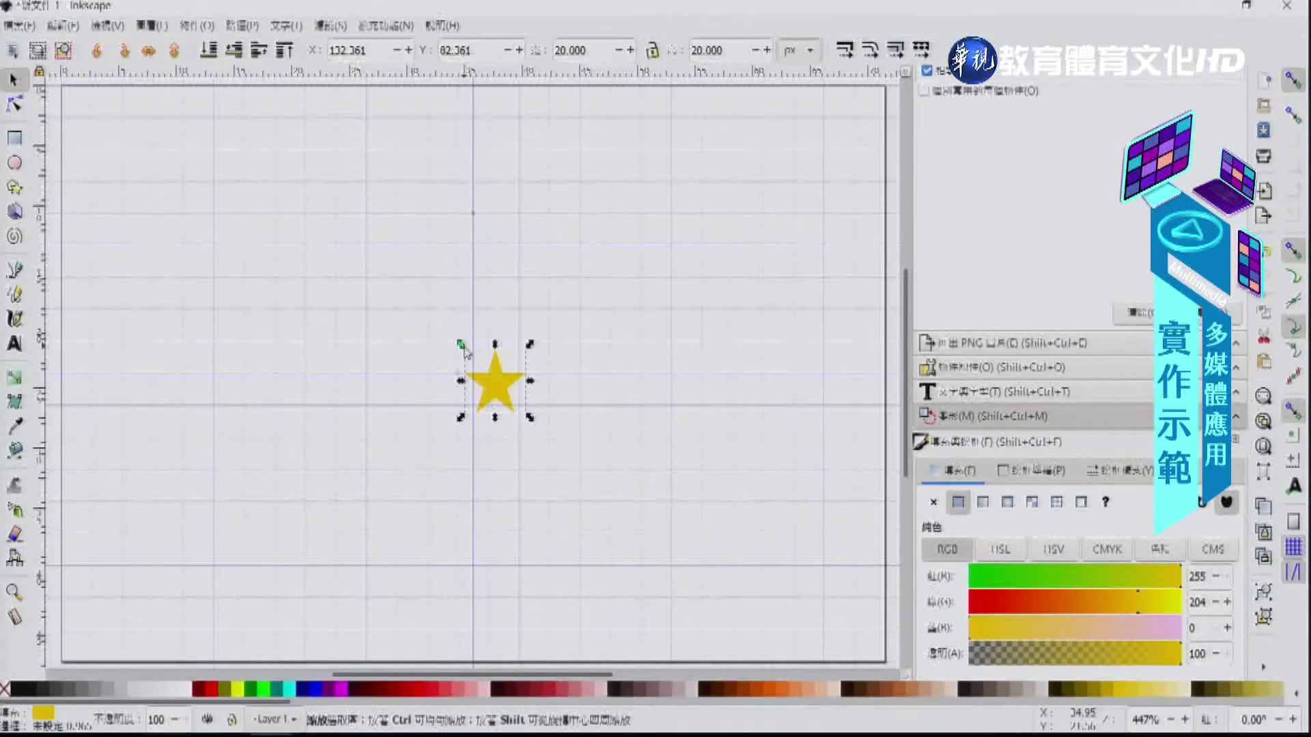
{"action": "left_click", "coordinate": [377, 53]}
{"action": "double_click", "coordinate": [351, 49]}
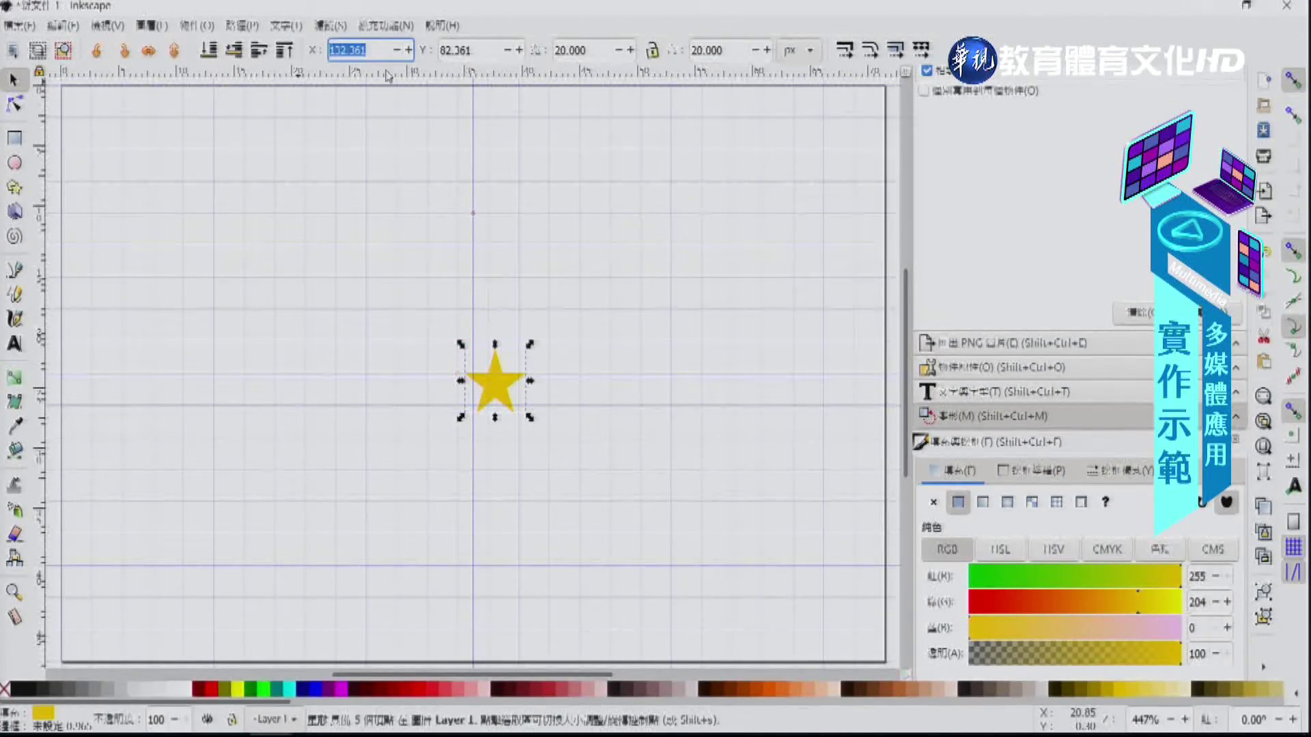
{"action": "type", "text": "125"}
{"action": "key", "text": "Return"}
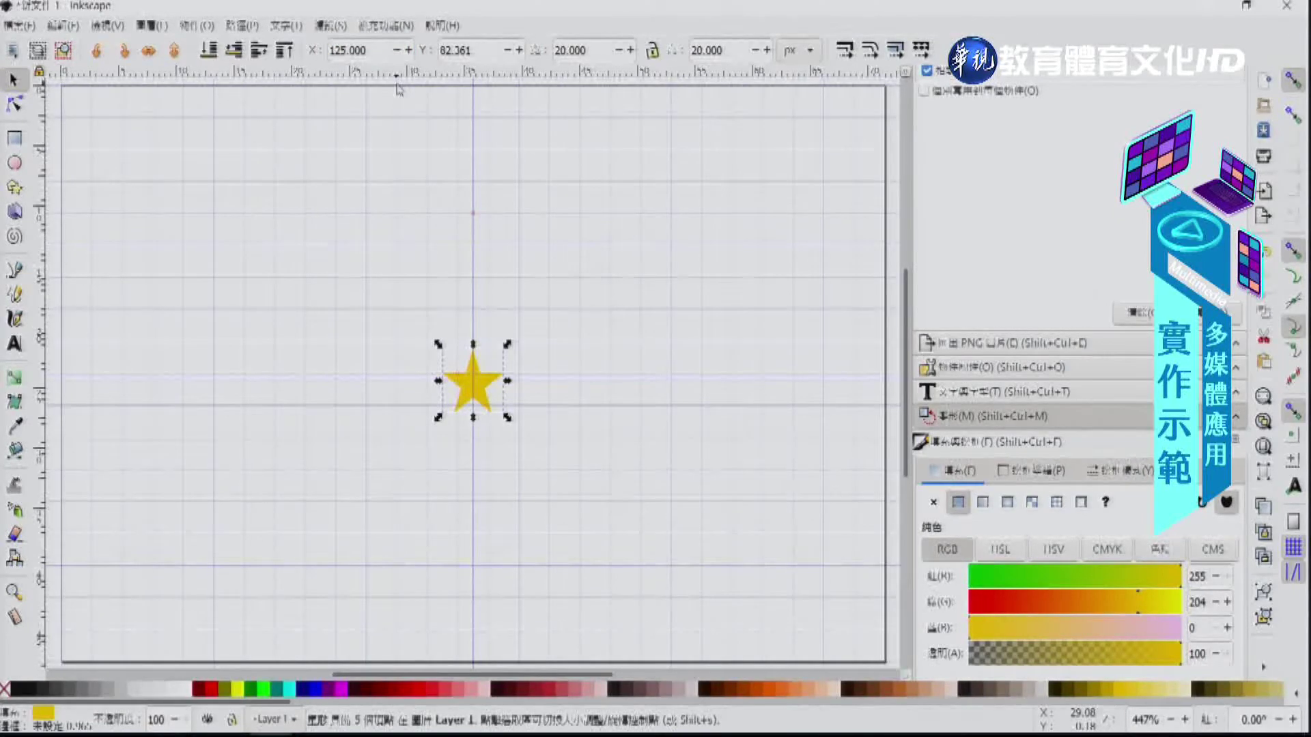
{"action": "double_click", "coordinate": [475, 51]}
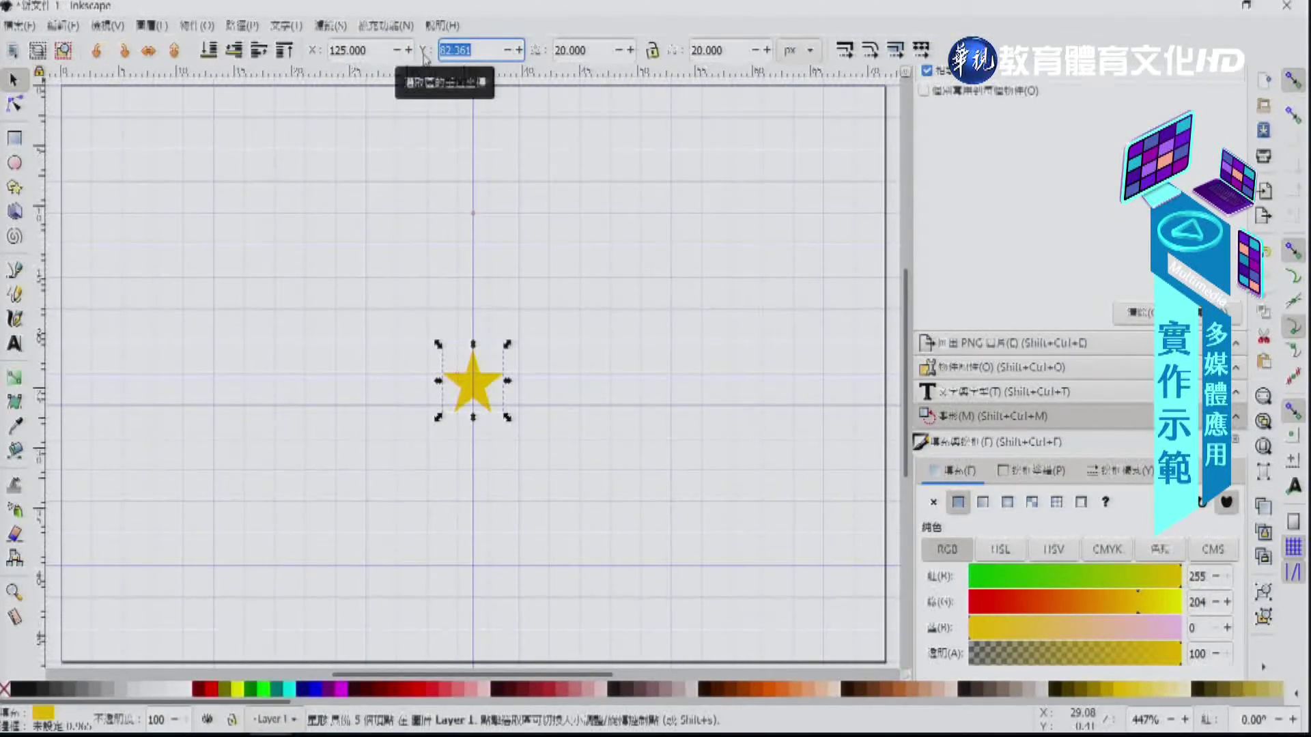
{"action": "type", "text": "80"}
{"action": "key", "text": "Return"}
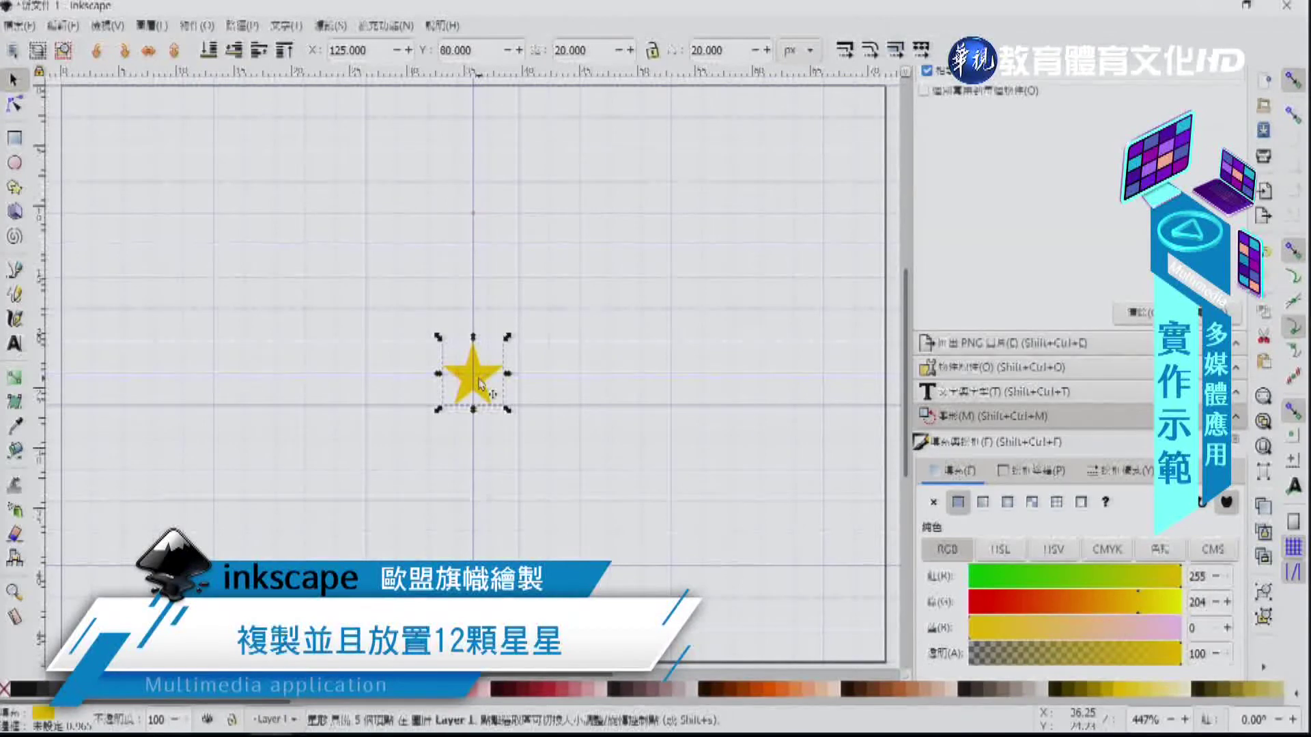
{"action": "key", "text": "ctrl"}
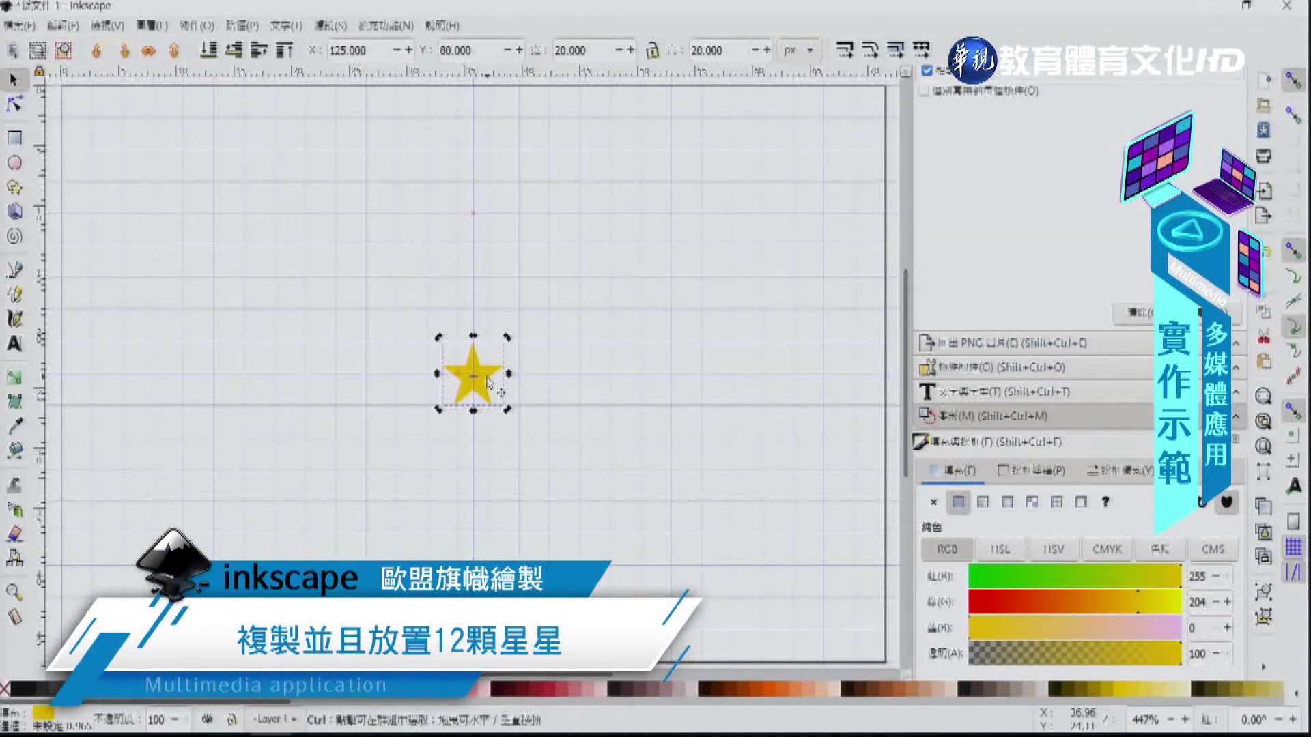
{"action": "key", "text": "ctrl+d"}
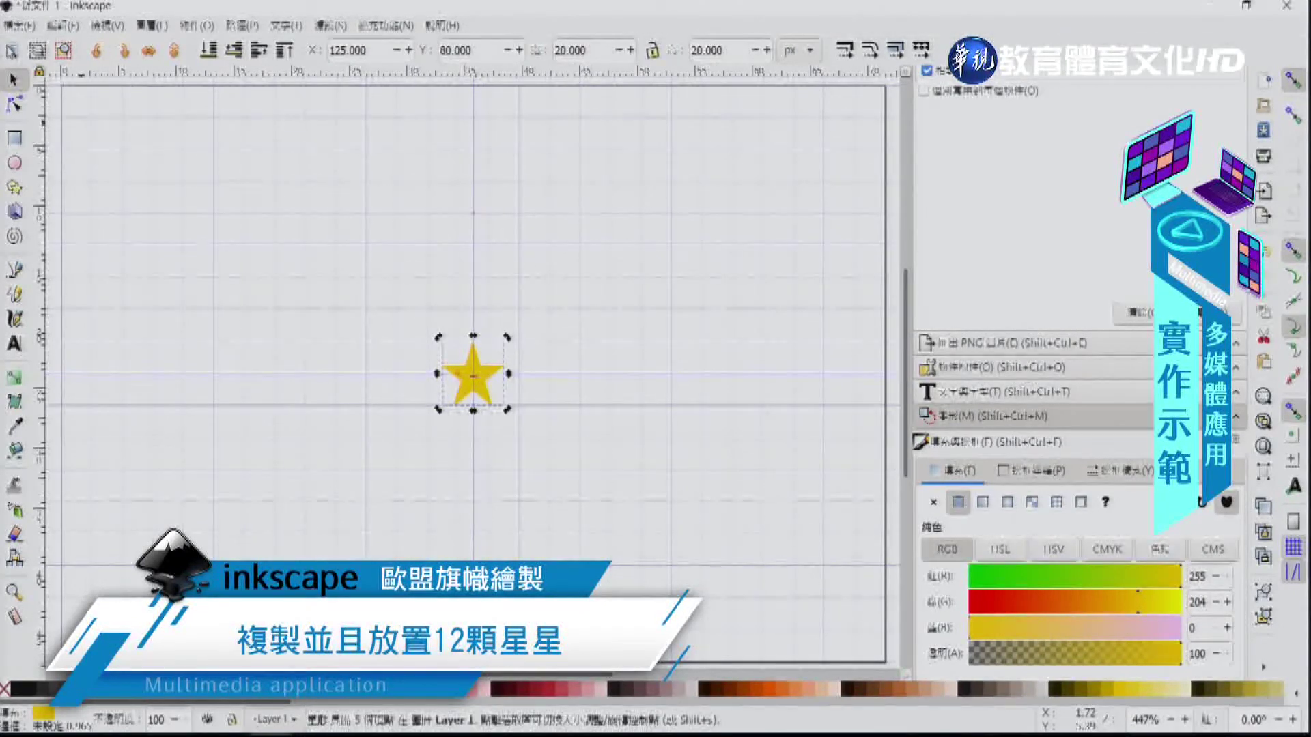
{"action": "left_click_drag", "start_coordinate": [487, 384], "coordinate": [495, 296]}
{"action": "left_click", "coordinate": [485, 383]}
{"action": "key", "text": "ctrl+d"}
{"action": "left_click_drag", "start_coordinate": [485, 382], "coordinate": [536, 429]}
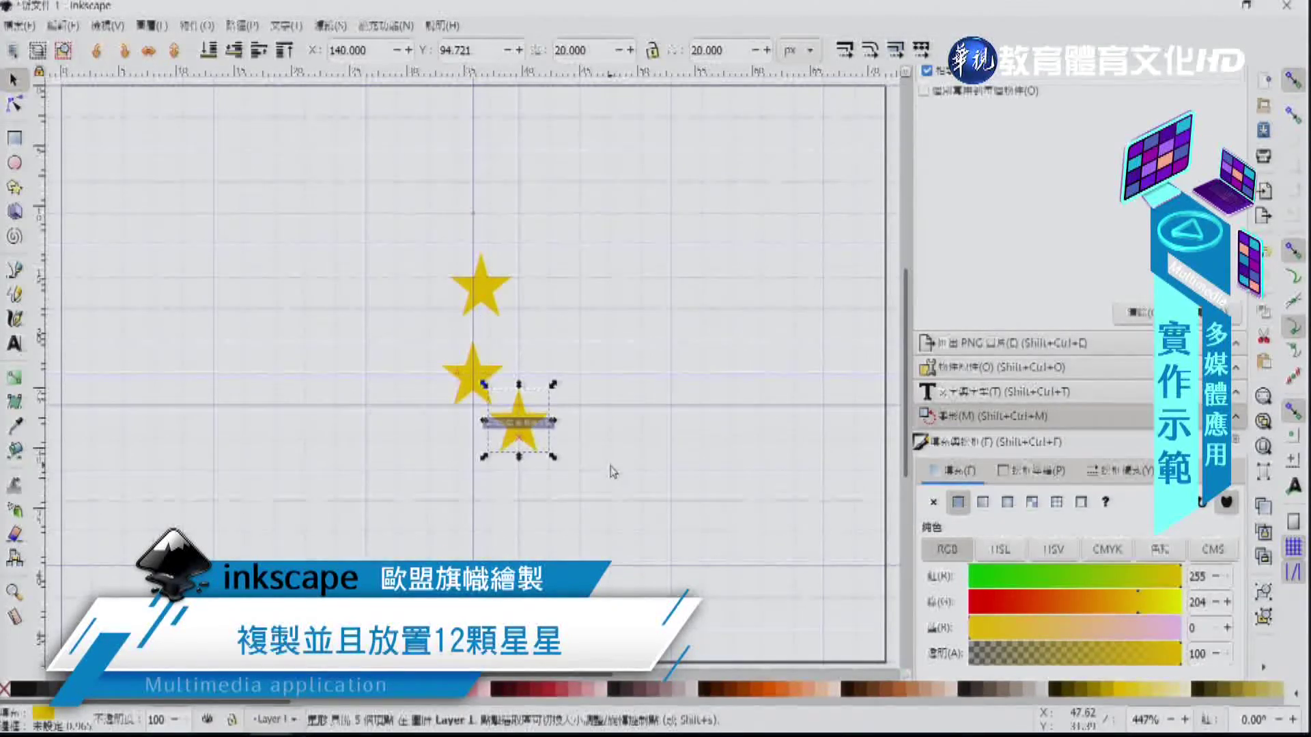
{"action": "key", "text": "ctrl+z"}
{"action": "key", "text": "ctrl+z"}
{"action": "key", "text": "ctrl+z"}
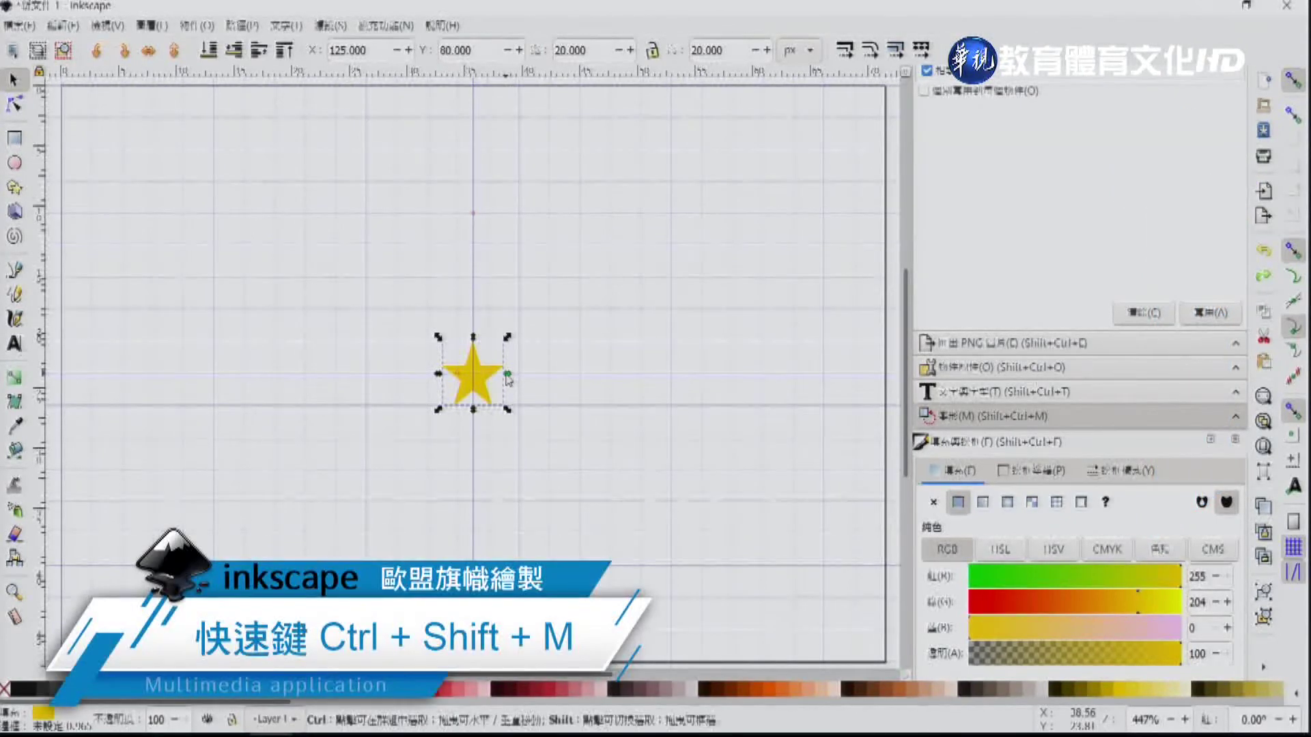
Step: Duplicate the centre star and transform the copy with a relative move of 60 px horizontally and 0 vertically
{"action": "key", "text": "ctrl+shift+m"}
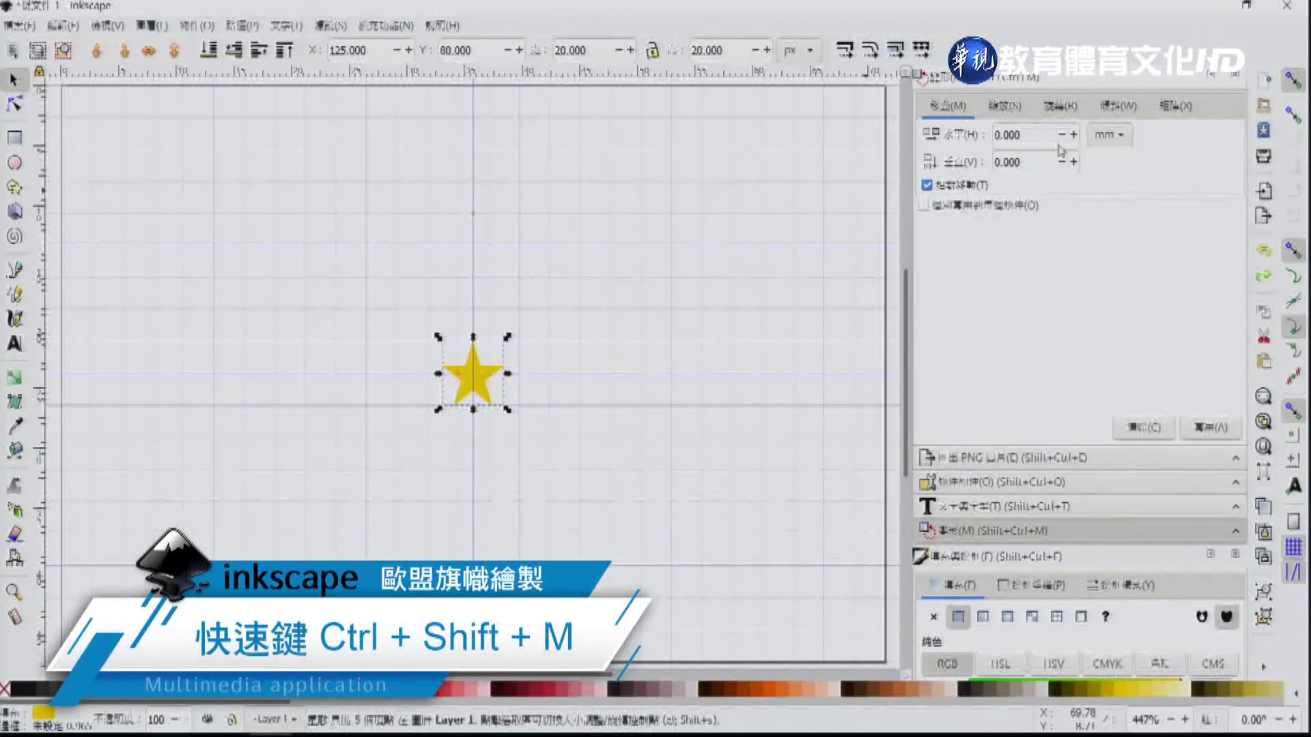
{"action": "left_click", "coordinate": [1037, 133]}
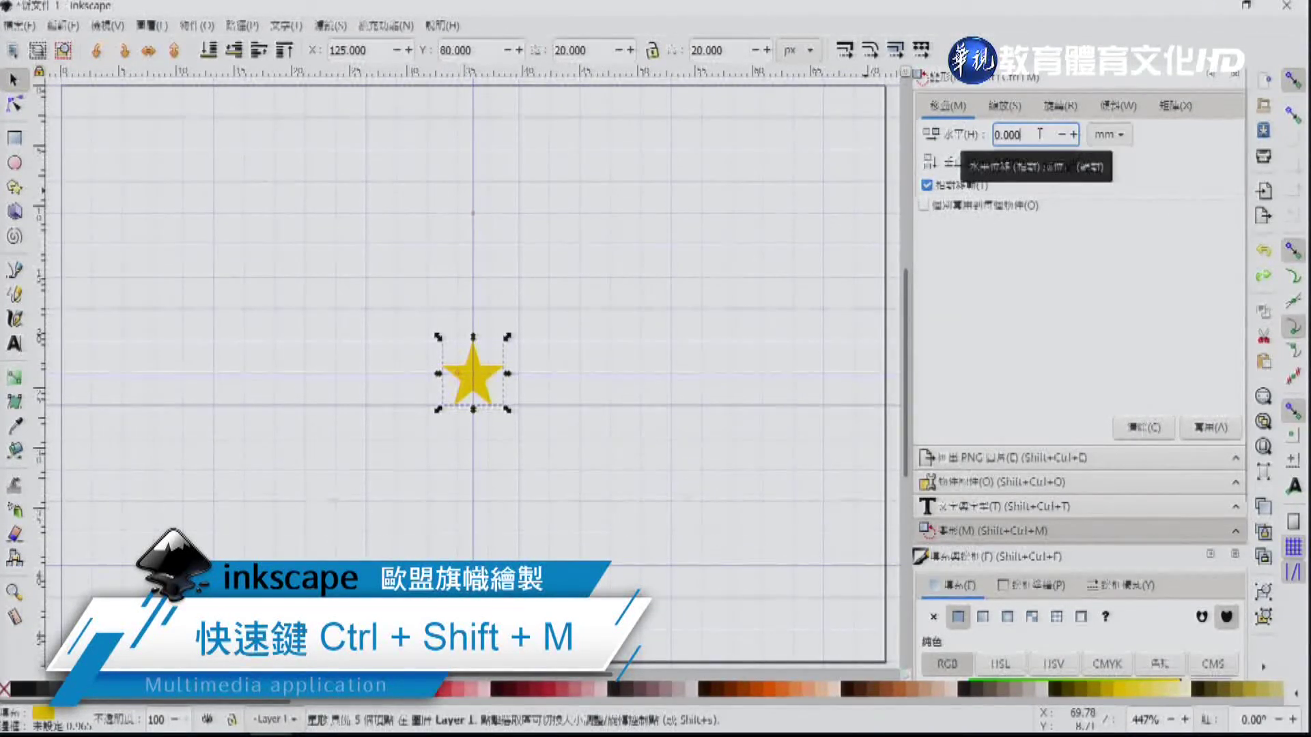
{"action": "left_click_drag", "start_coordinate": [1020, 135], "coordinate": [985, 131]}
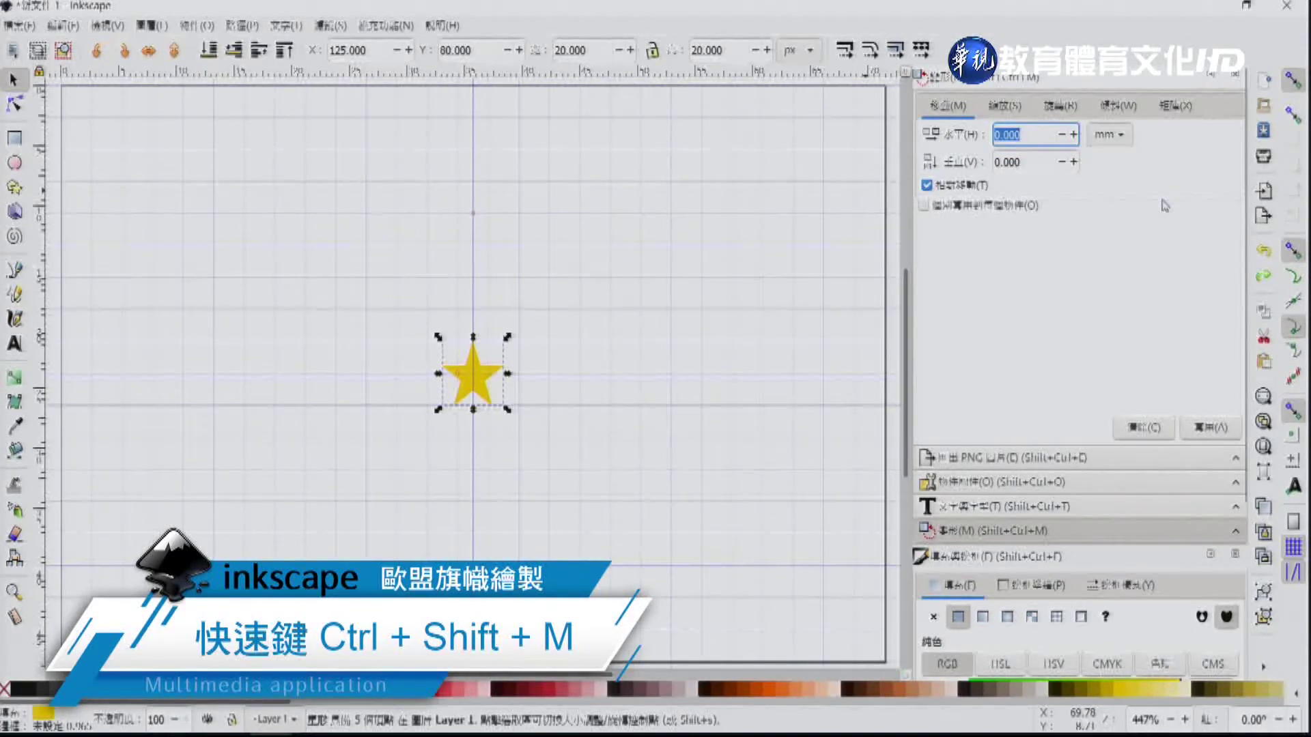
{"action": "type", "text": "60"}
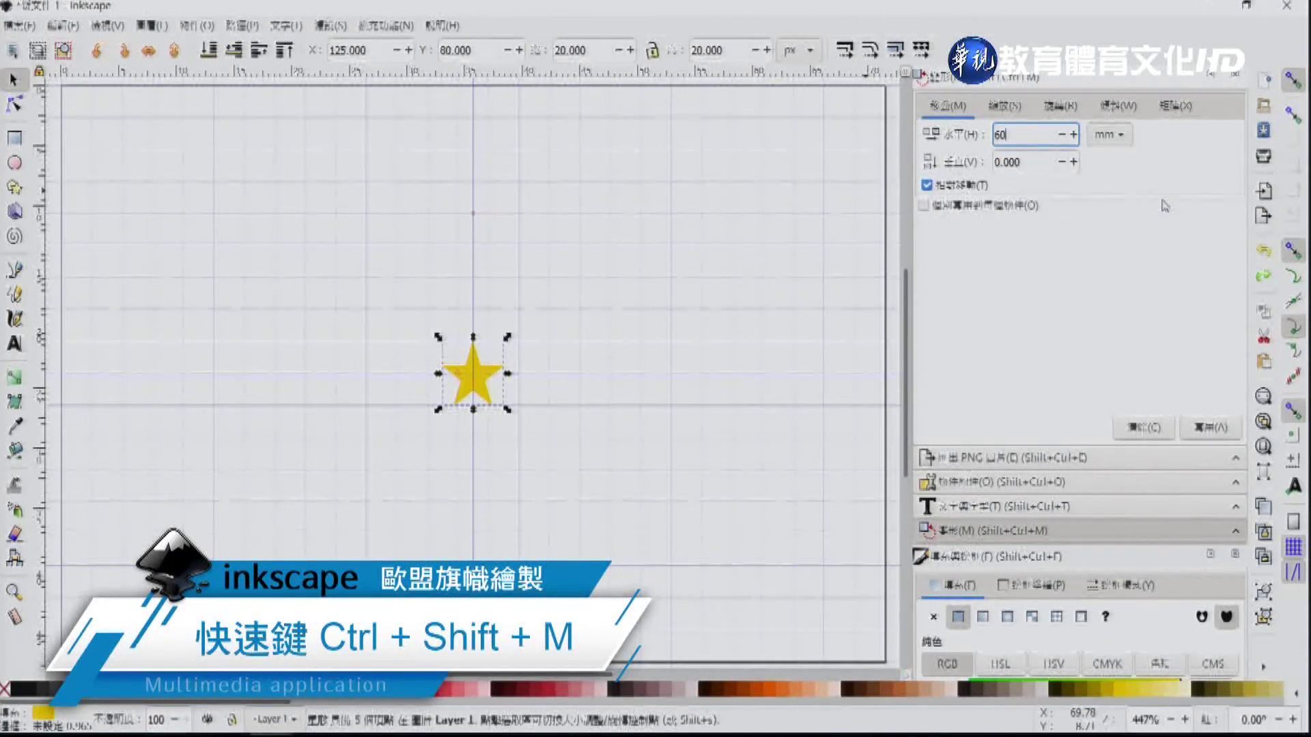
{"action": "left_click", "coordinate": [1109, 134]}
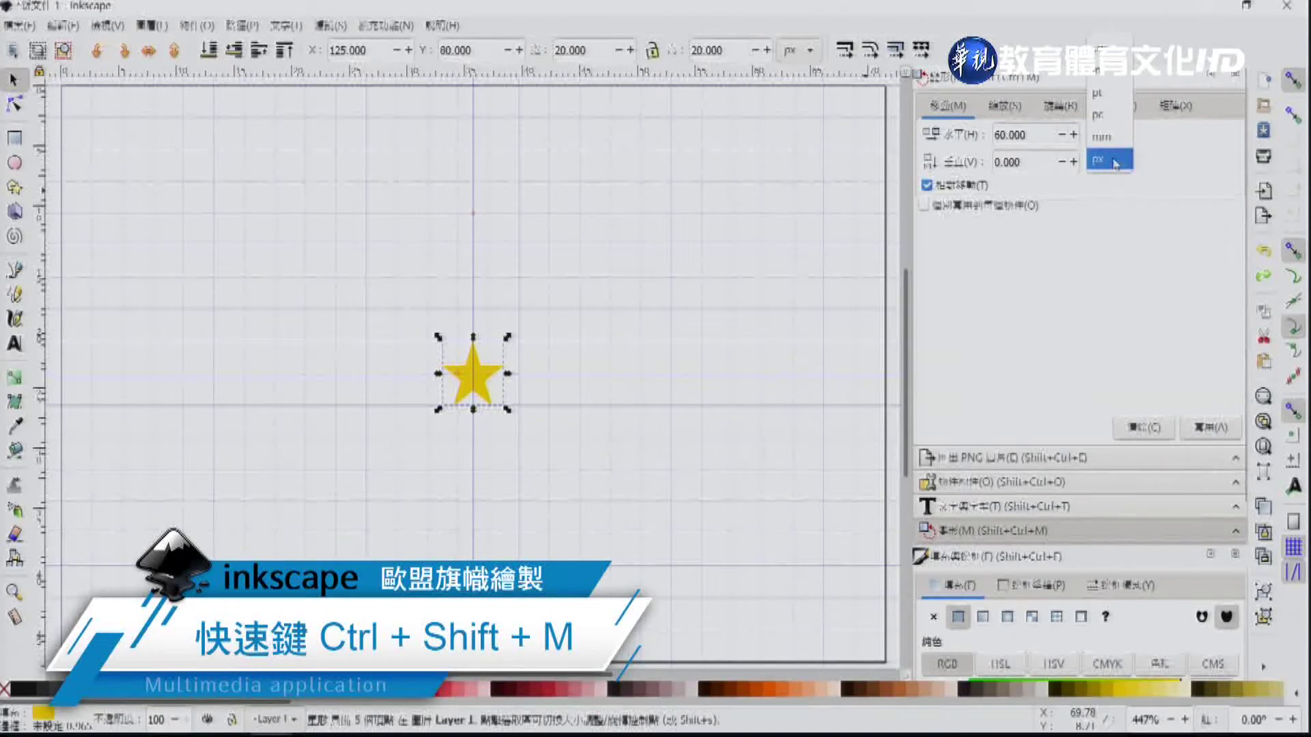
{"action": "left_click", "coordinate": [1111, 161]}
{"action": "left_click_drag", "start_coordinate": [1050, 136], "coordinate": [960, 134]}
{"action": "type", "text": "60"}
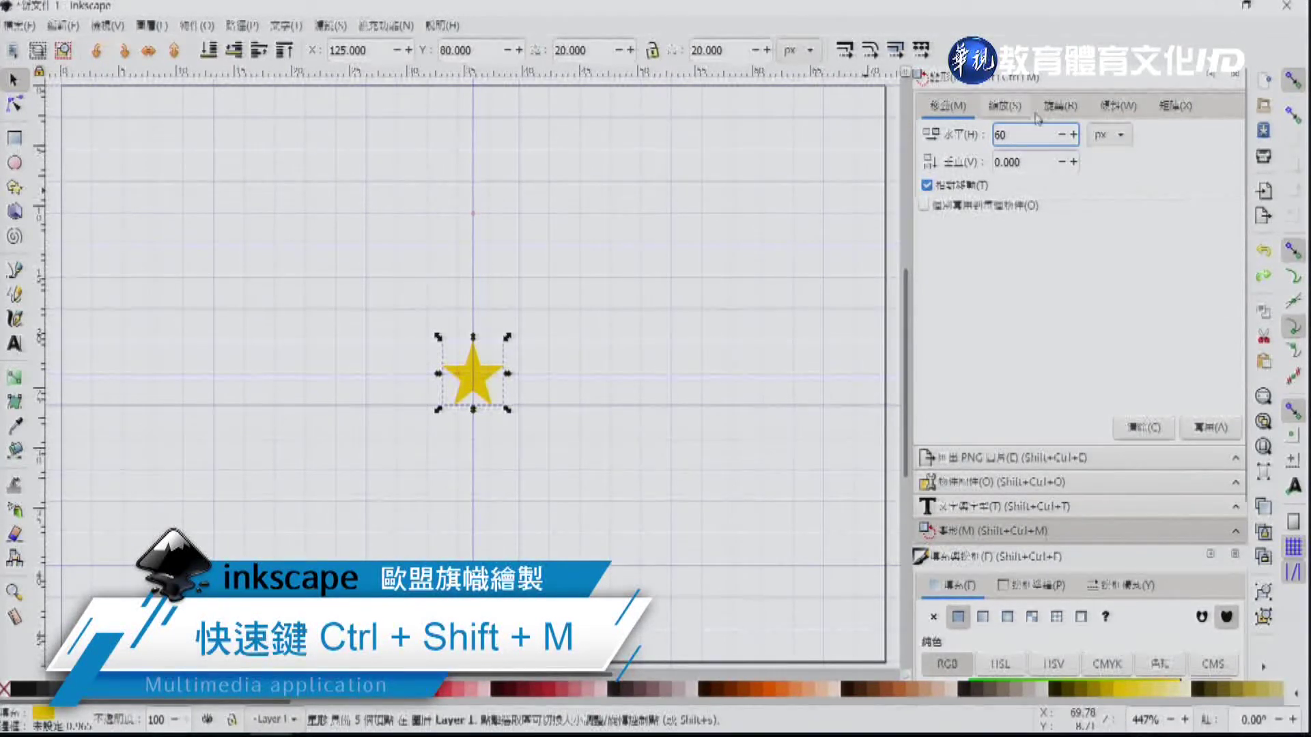
{"action": "left_click", "coordinate": [1211, 428]}
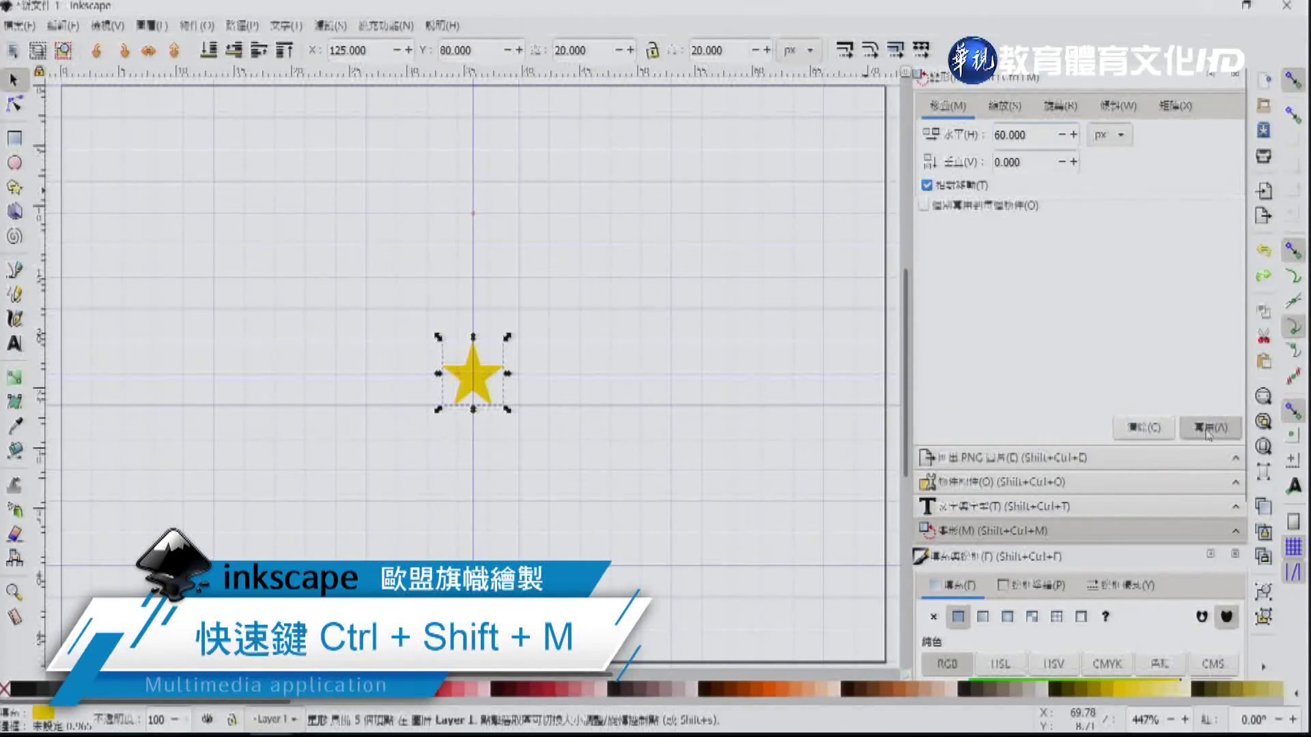
Step: Duplicate the centre star and move the copy by -60 px horizontally, relative to its position
{"action": "left_click", "coordinate": [478, 389]}
{"action": "left_click", "coordinate": [996, 135]}
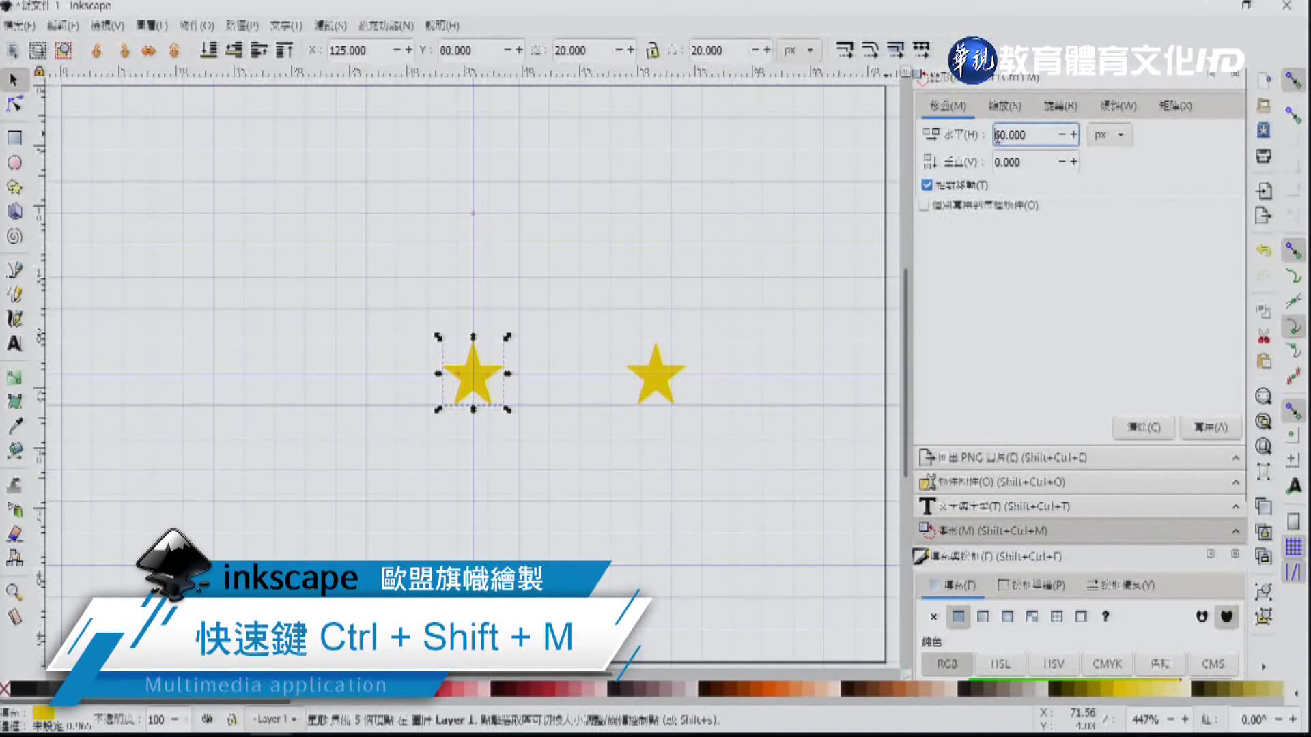
{"action": "type", "text": "-"}
{"action": "left_click", "coordinate": [1214, 430]}
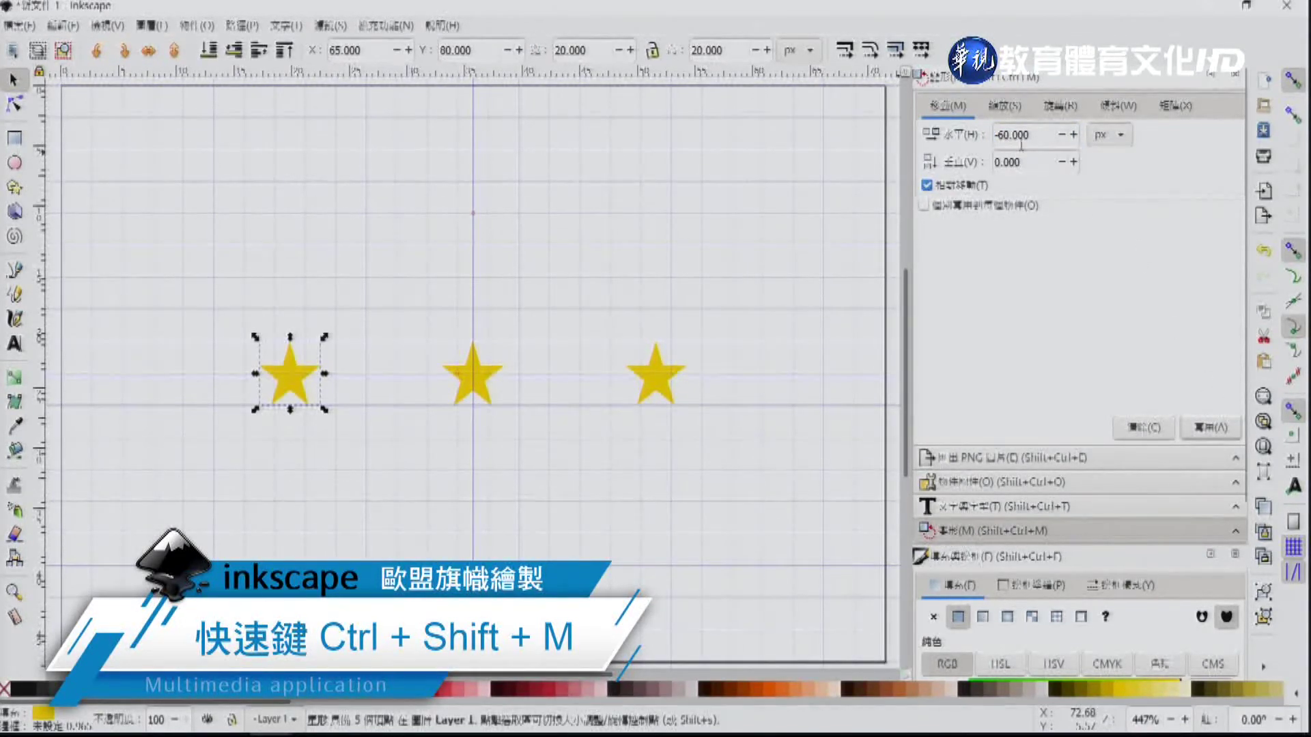
Step: Duplicate the centre star and move the copy by 0 px horizontally and 60 px vertically
{"action": "left_click_drag", "start_coordinate": [1017, 136], "coordinate": [948, 125]}
{"action": "type", "text": "0"}
{"action": "key", "text": "Tab"}
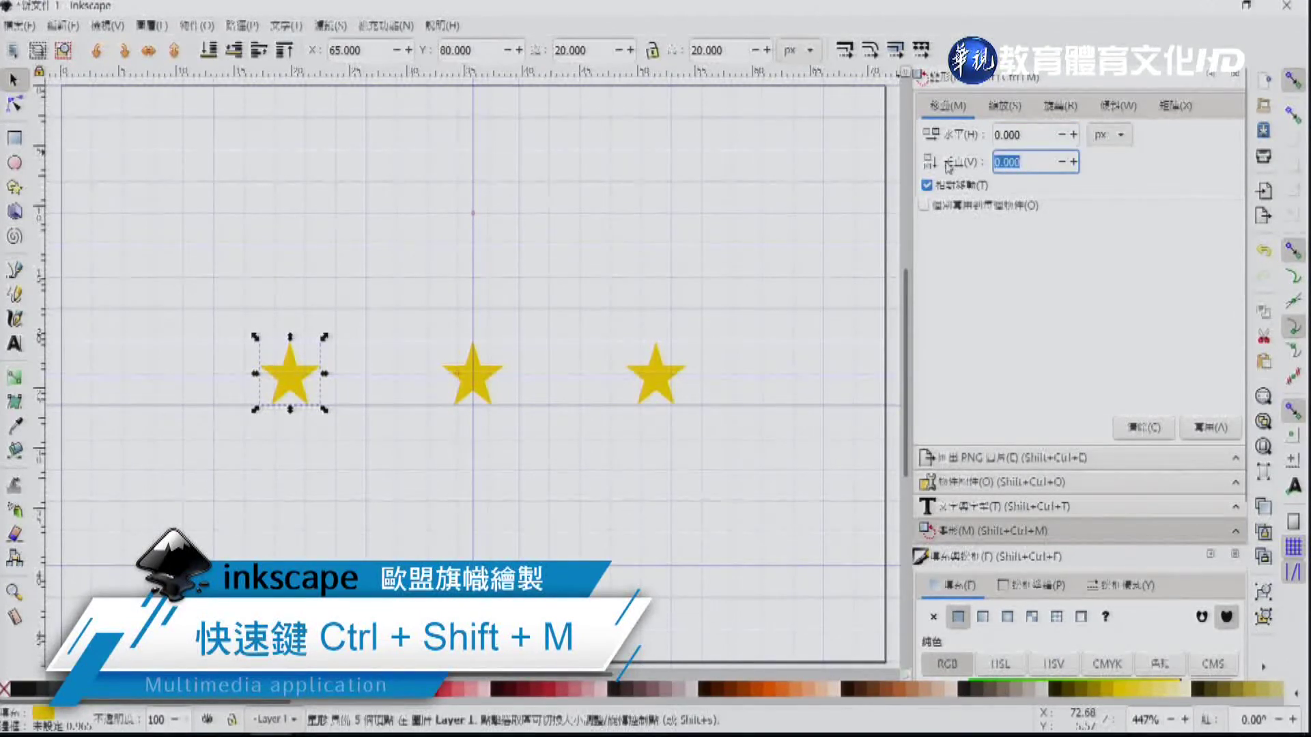
{"action": "type", "text": "60"}
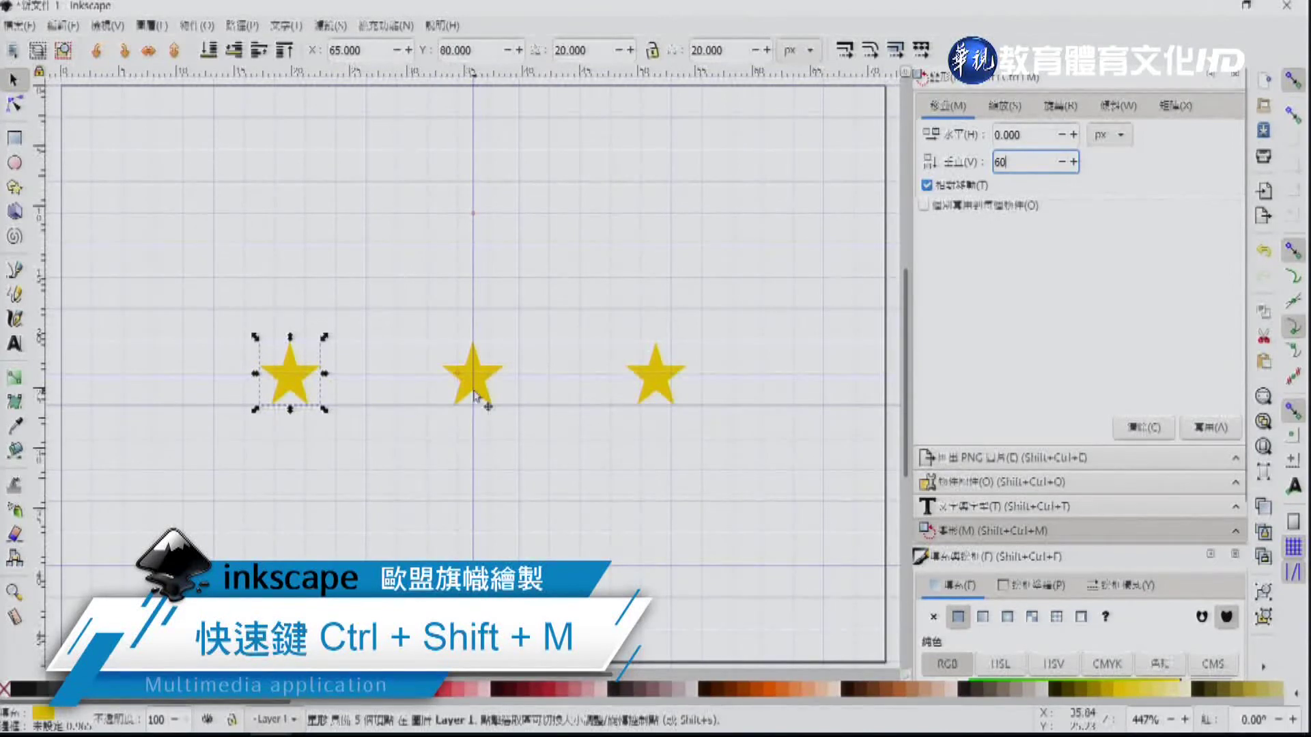
{"action": "key", "text": "Return"}
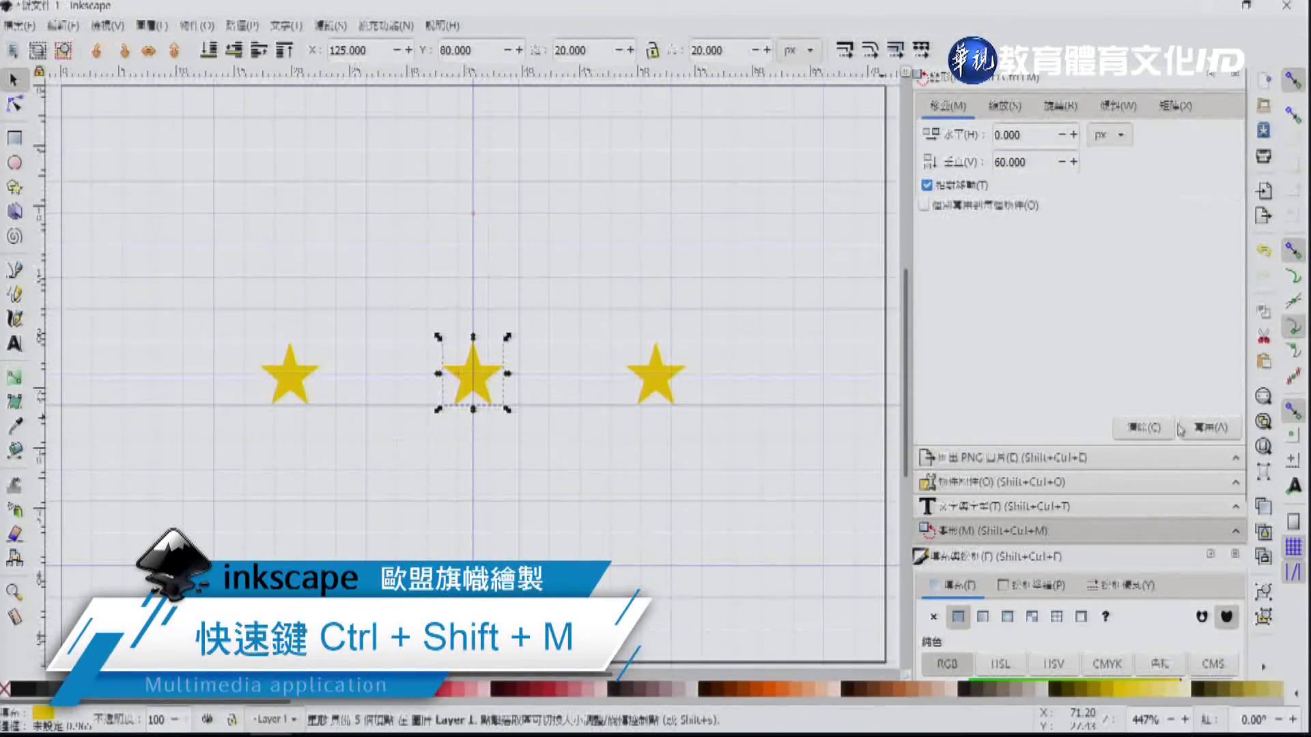
{"action": "left_click", "coordinate": [1211, 427]}
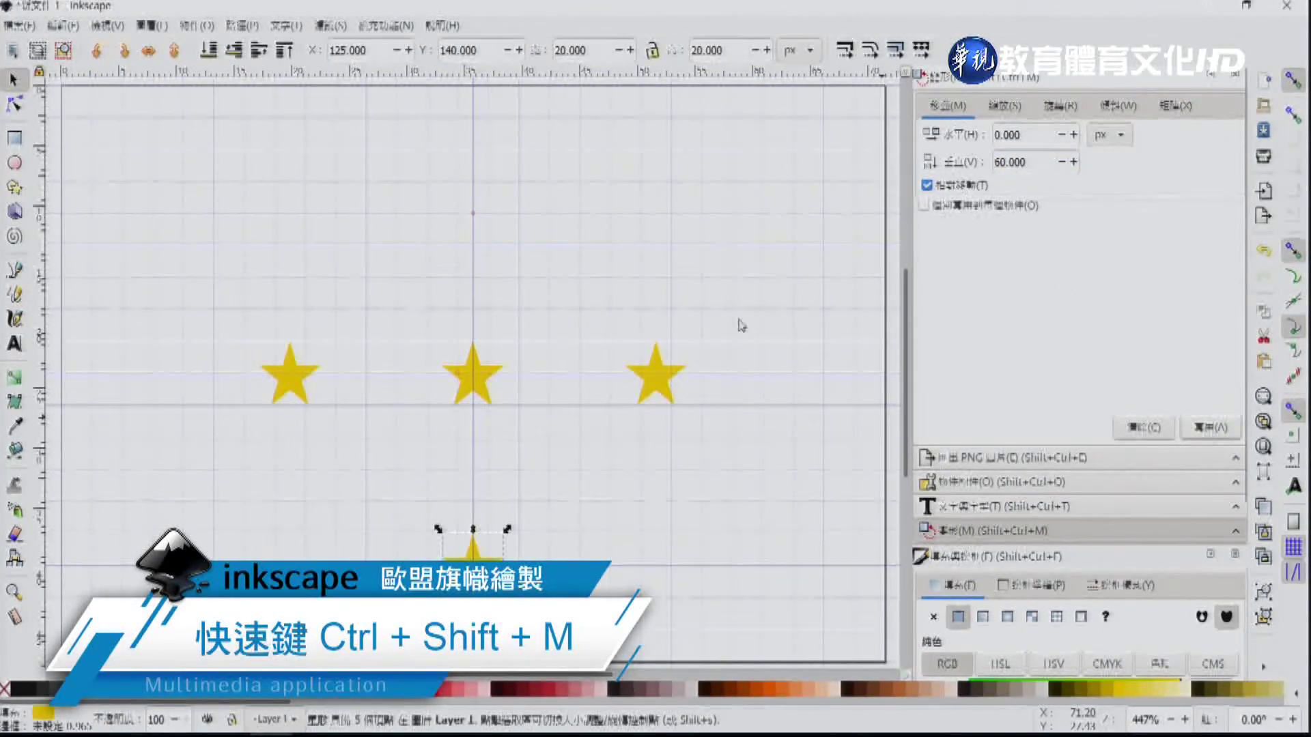
Step: Duplicate the centre star and move the copy by -60 px vertically, relative to its position
{"action": "left_click", "coordinate": [472, 374]}
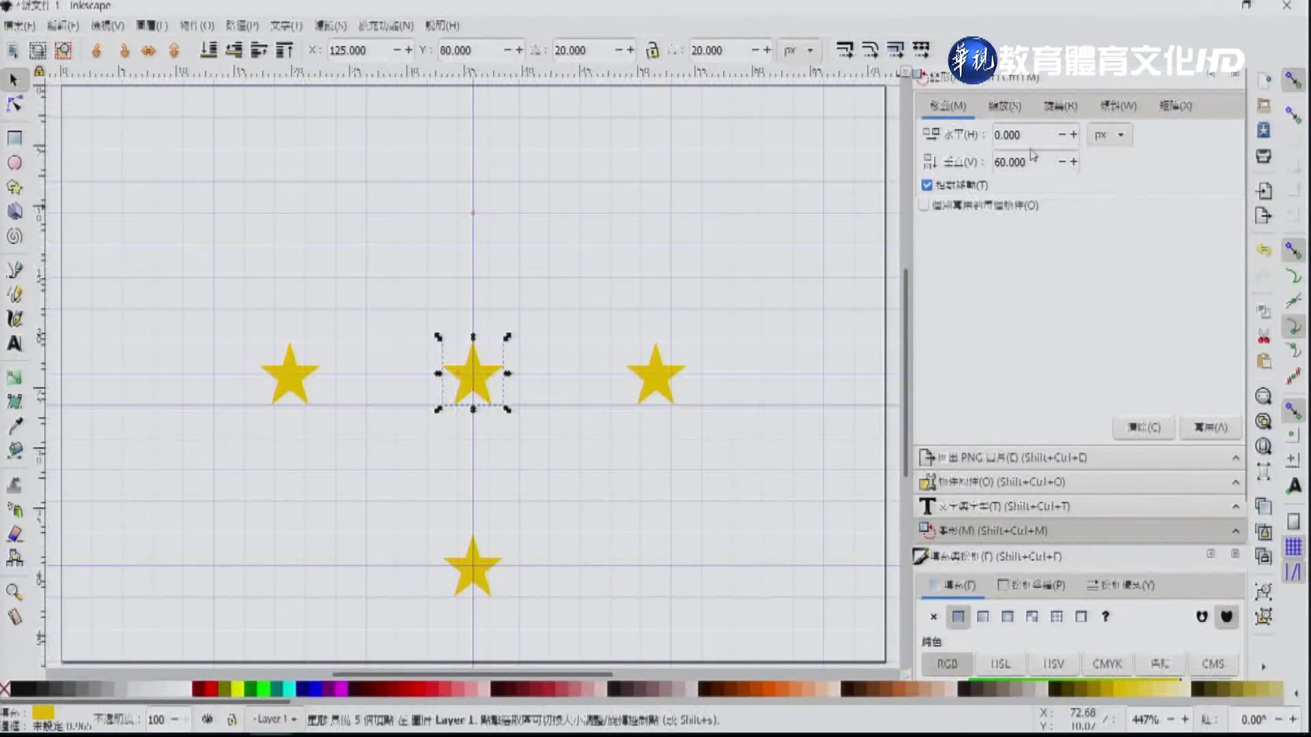
{"action": "left_click", "coordinate": [995, 164]}
{"action": "type", "text": "-"}
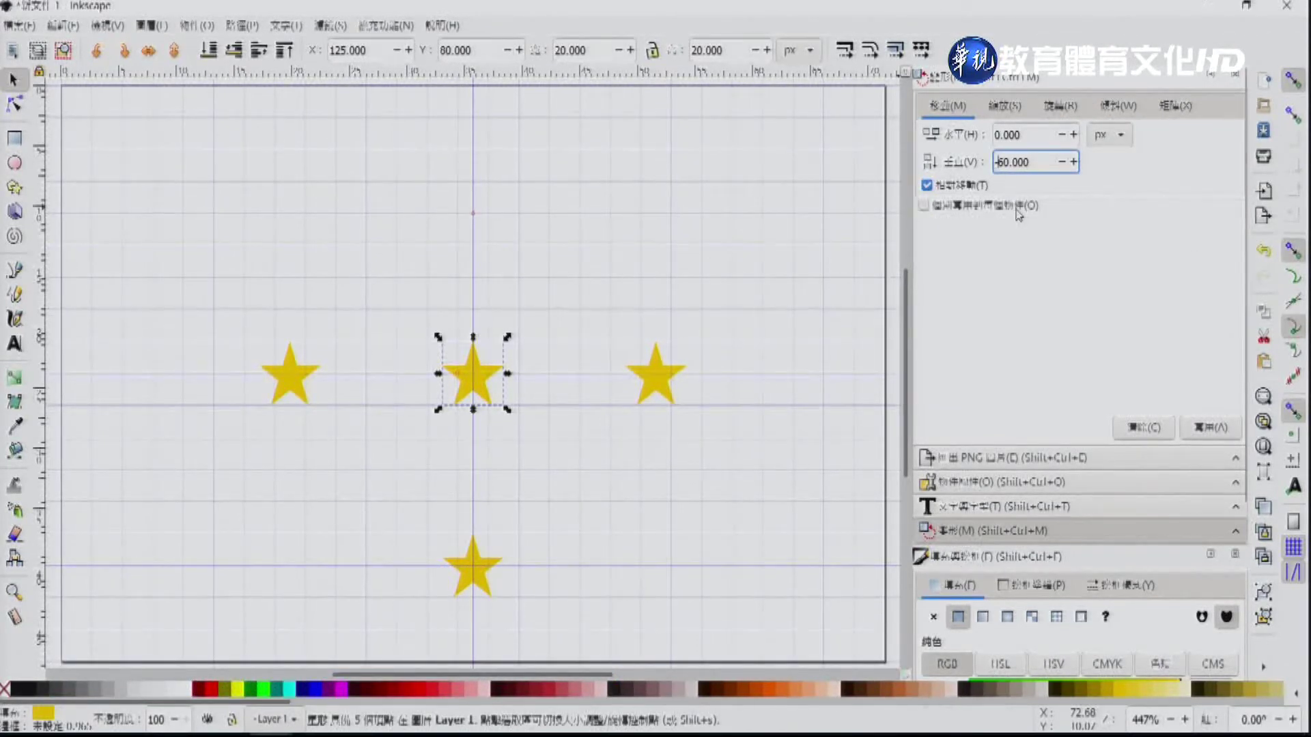
{"action": "left_click", "coordinate": [1205, 431]}
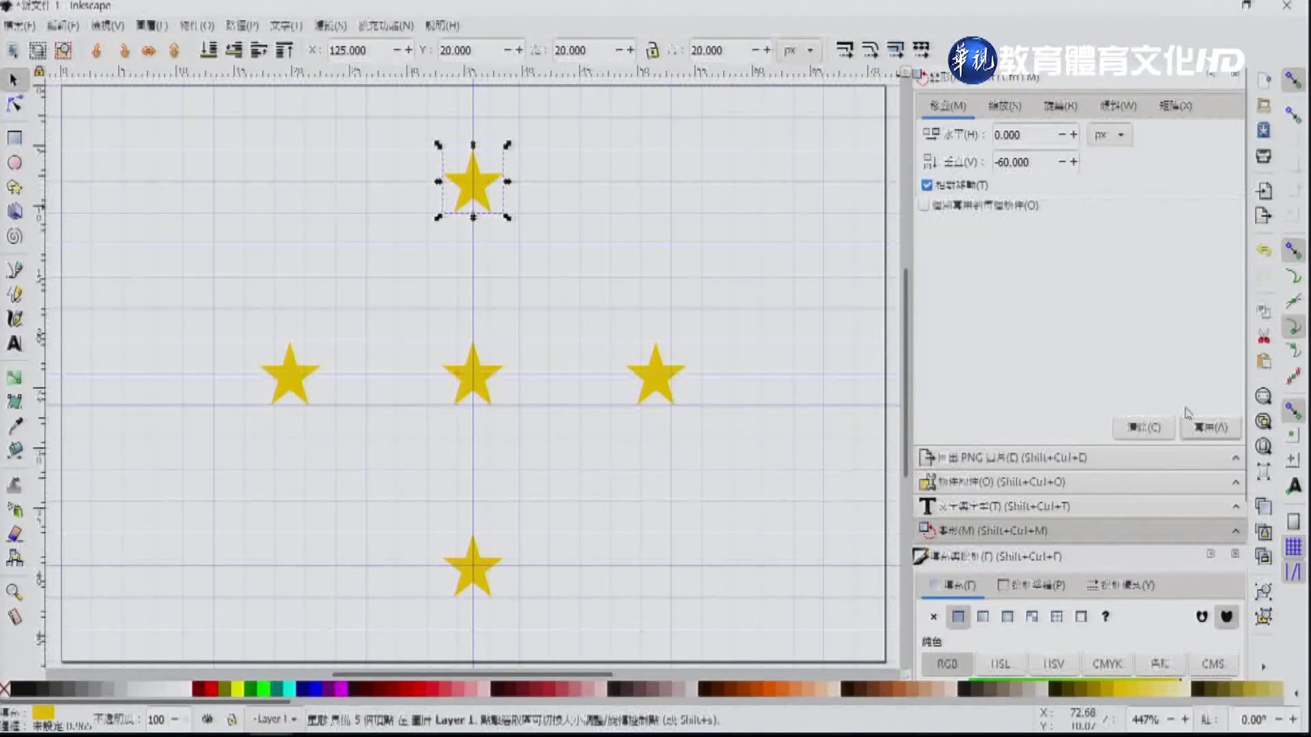
Step: Duplicate the centre star and move the copy by 30 px horizontally and 52 px vertically, relative to its position
{"action": "left_click", "coordinate": [482, 387]}
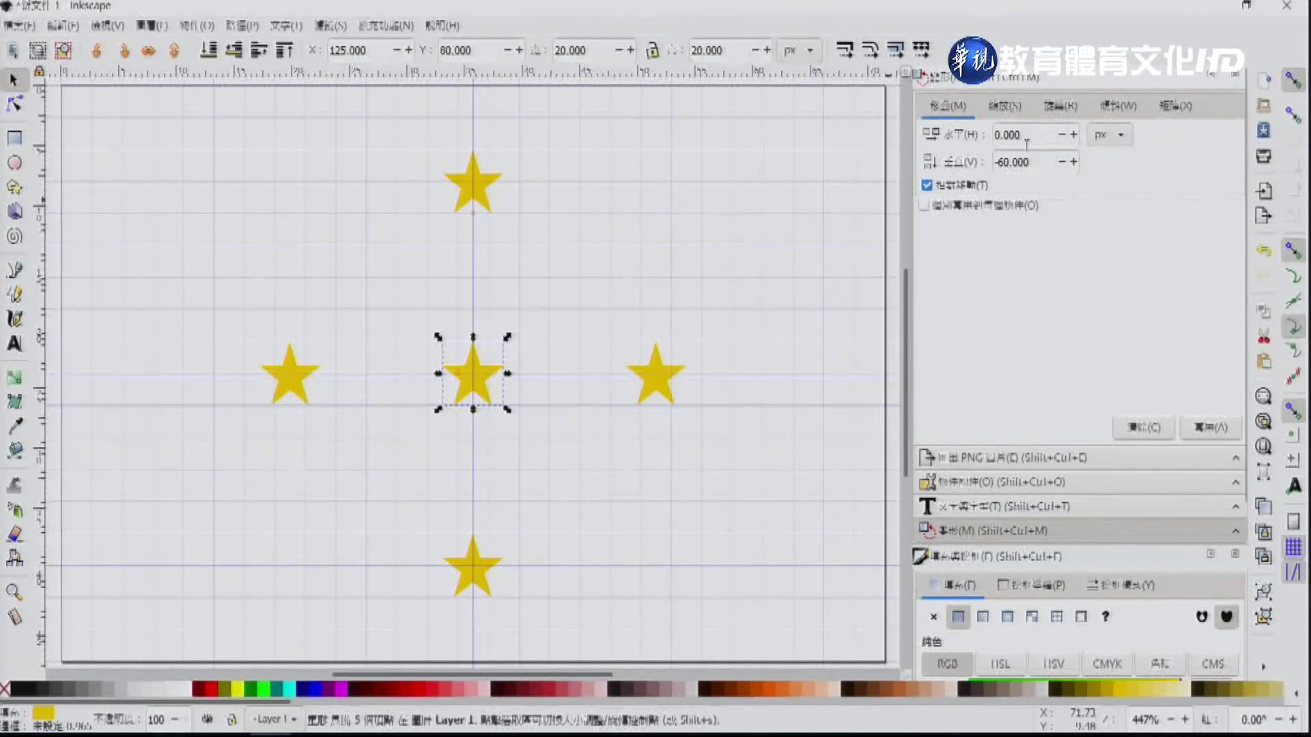
{"action": "left_click", "coordinate": [996, 134]}
{"action": "type", "text": "3"}
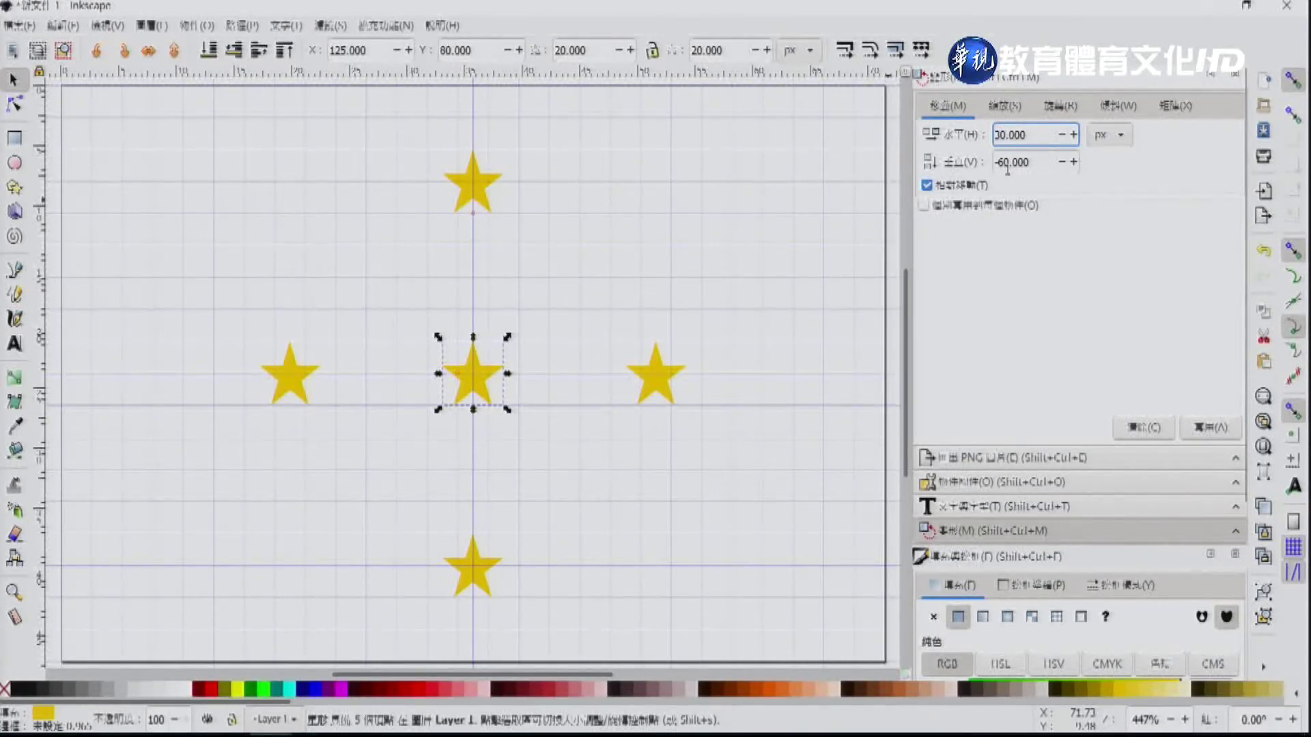
{"action": "left_click_drag", "start_coordinate": [1008, 162], "coordinate": [990, 162]}
{"action": "type", "text": "52"}
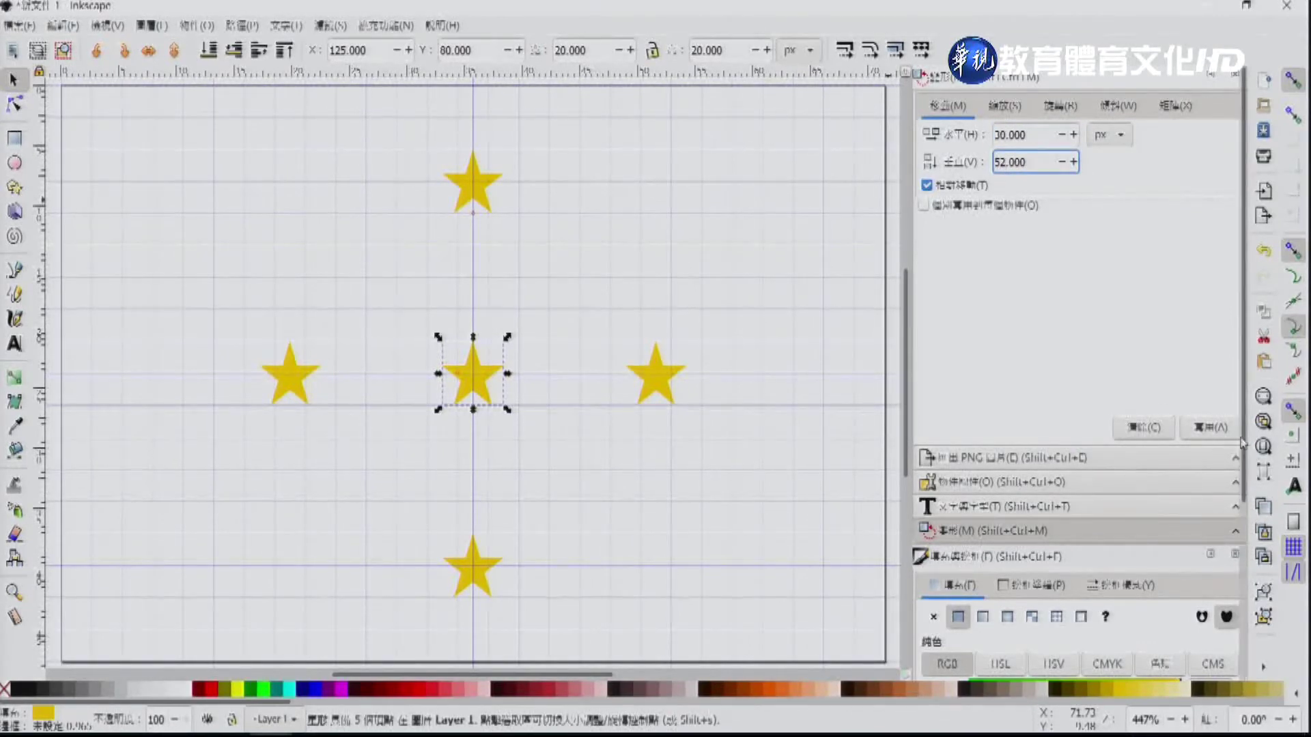
{"action": "left_click", "coordinate": [1203, 429]}
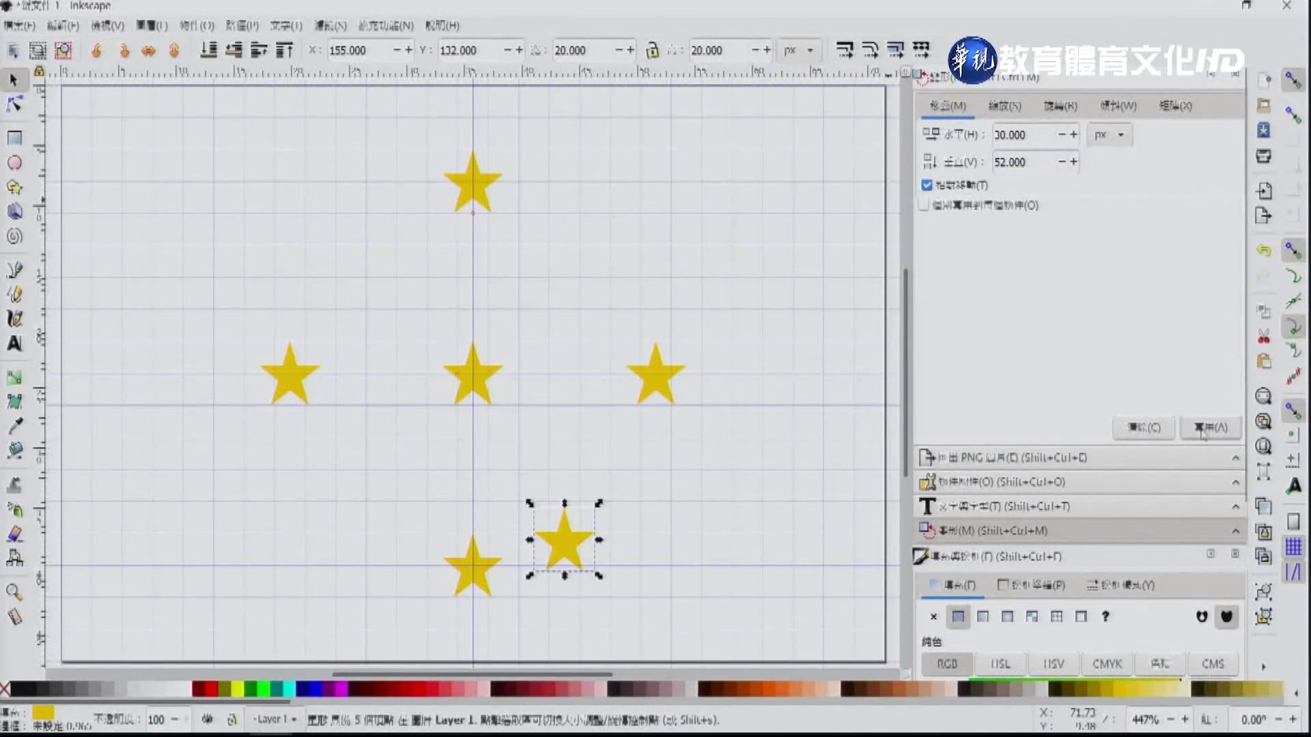
Step: Duplicate the centre star and move the copy by -30 px horizontally and -52 px vertically
{"action": "left_click", "coordinate": [485, 386]}
{"action": "left_click", "coordinate": [996, 139]}
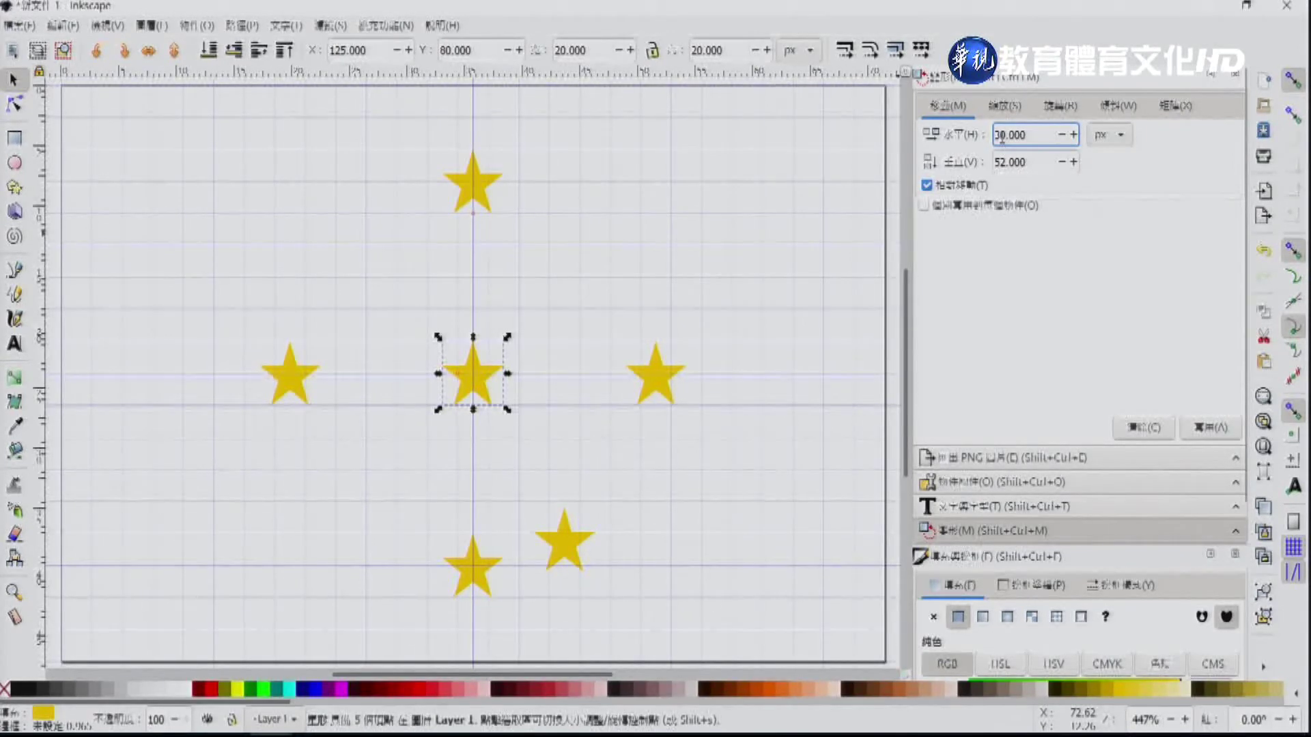
{"action": "type", "text": "-"}
{"action": "left_click", "coordinate": [996, 161]}
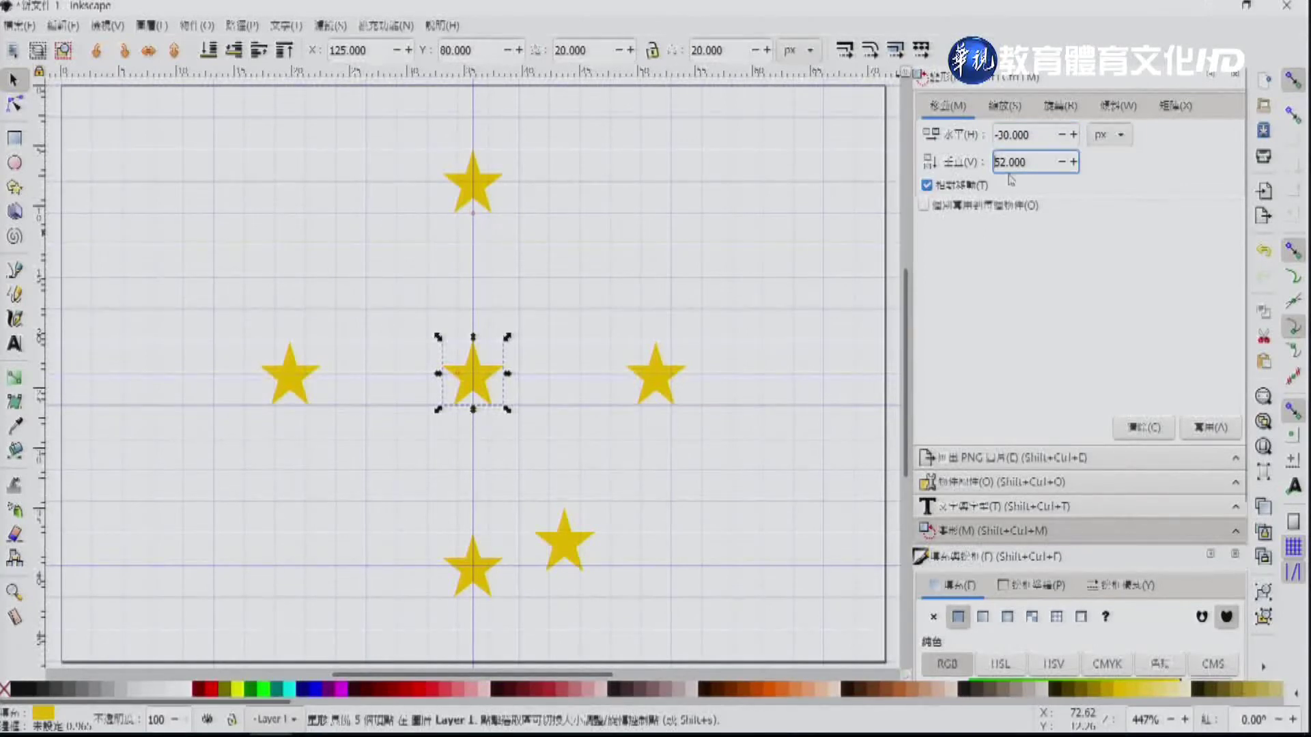
{"action": "left_click", "coordinate": [1210, 427]}
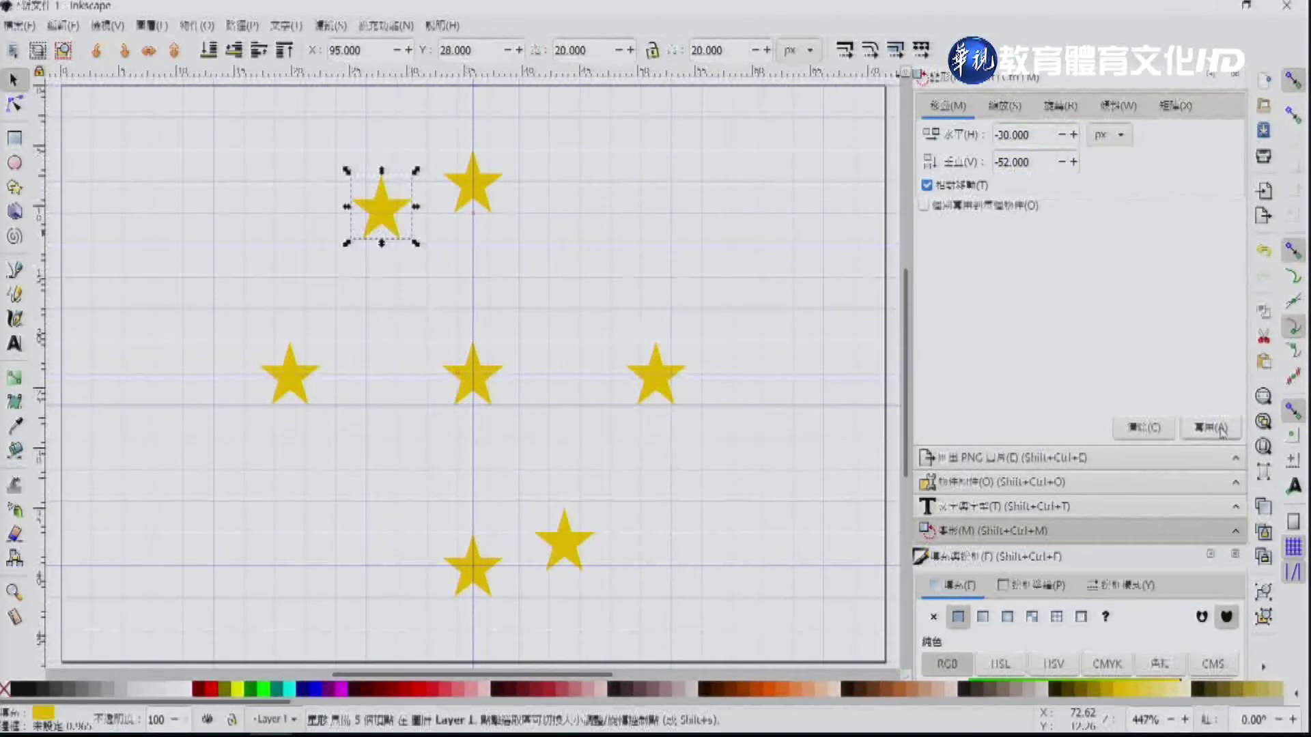
Step: Duplicate the centre star and move the copy by 30 px horizontally and -52 px vertically
{"action": "left_click", "coordinate": [996, 135]}
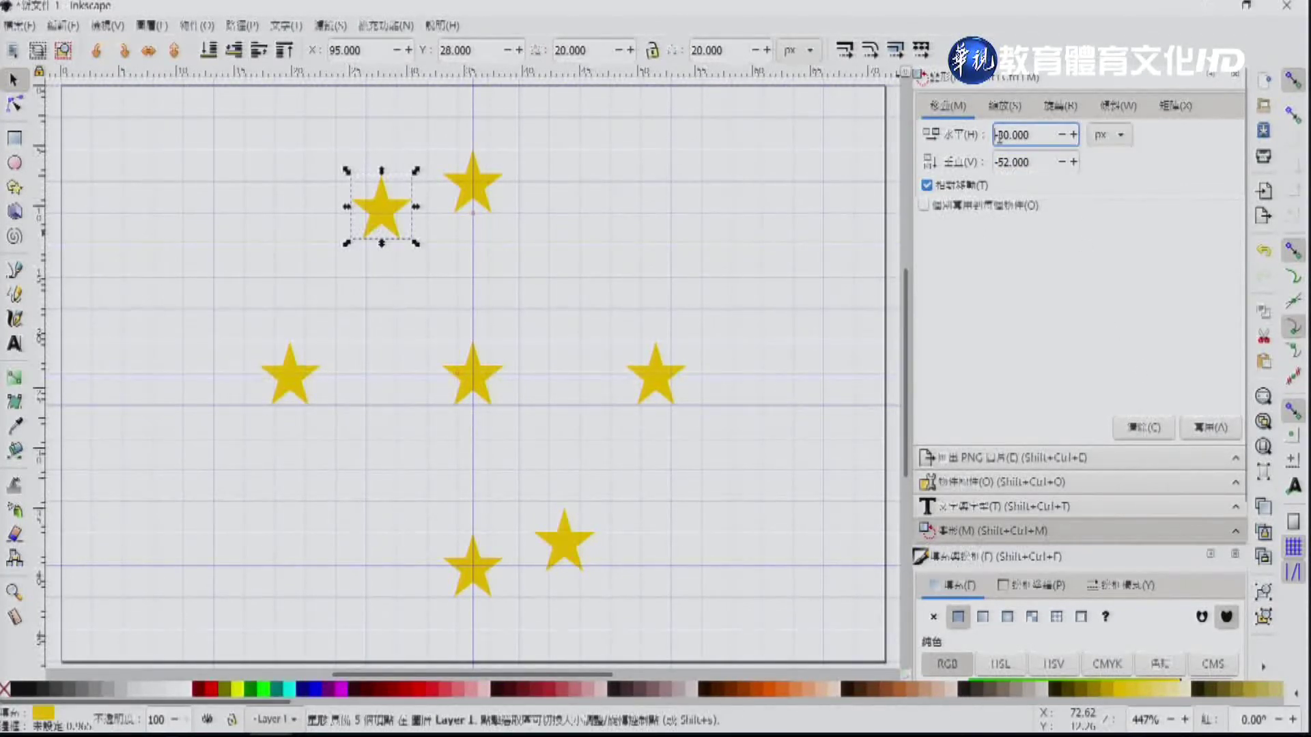
{"action": "key", "text": "Delete"}
{"action": "left_click", "coordinate": [475, 386]}
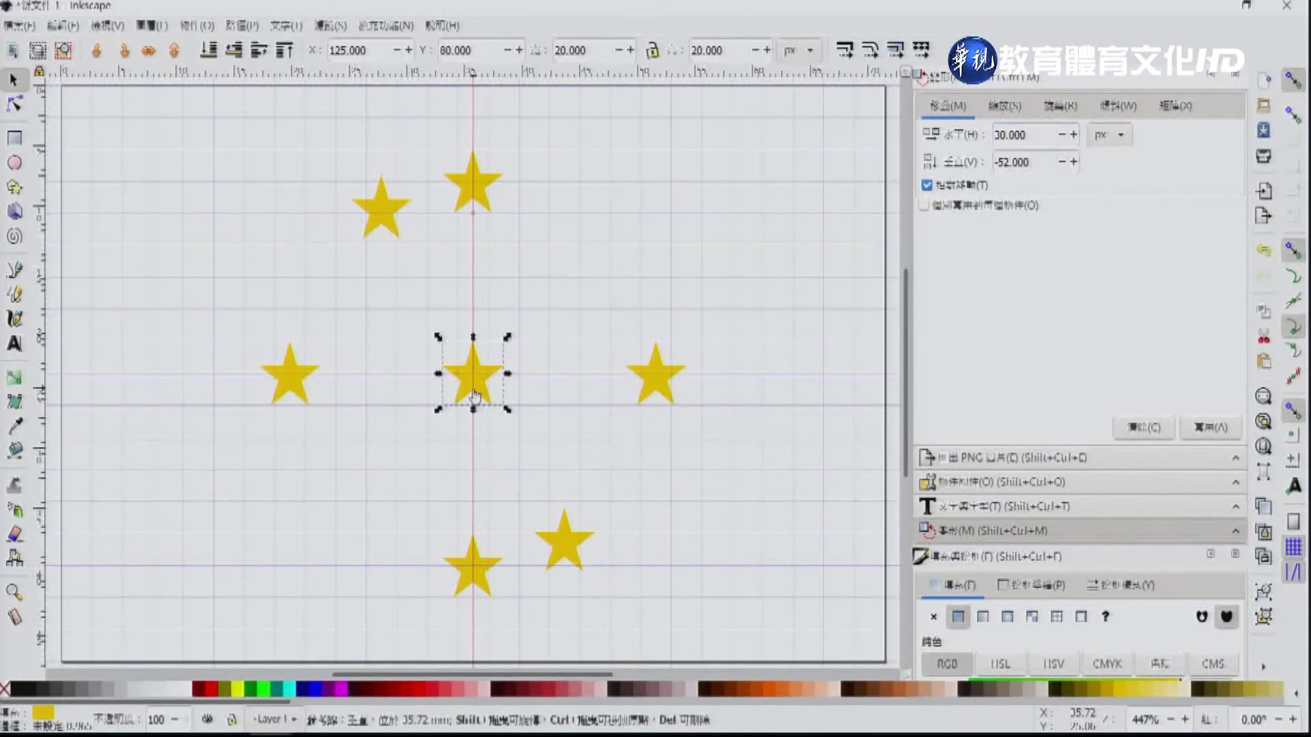
{"action": "left_click", "coordinate": [1209, 431]}
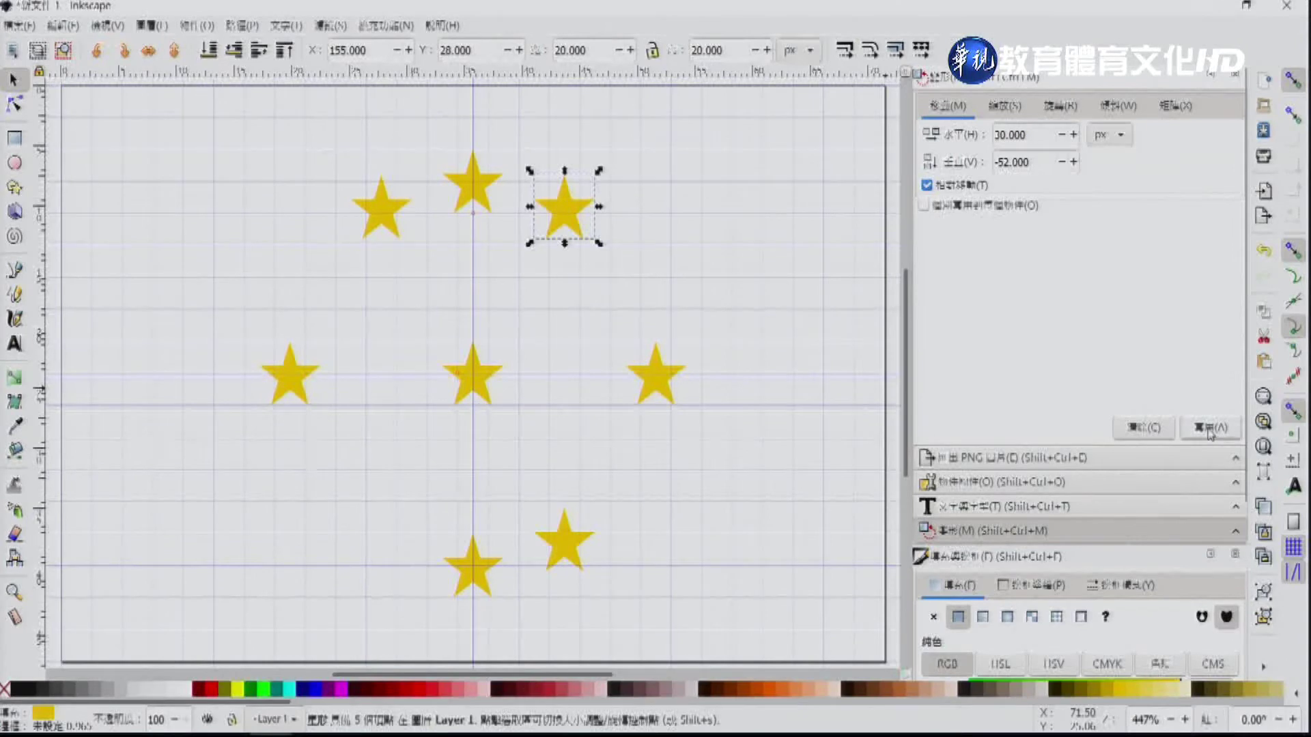
Step: Duplicate the centre star and move the copy by -30 px horizontally and 52 px vertically
{"action": "left_click", "coordinate": [482, 388]}
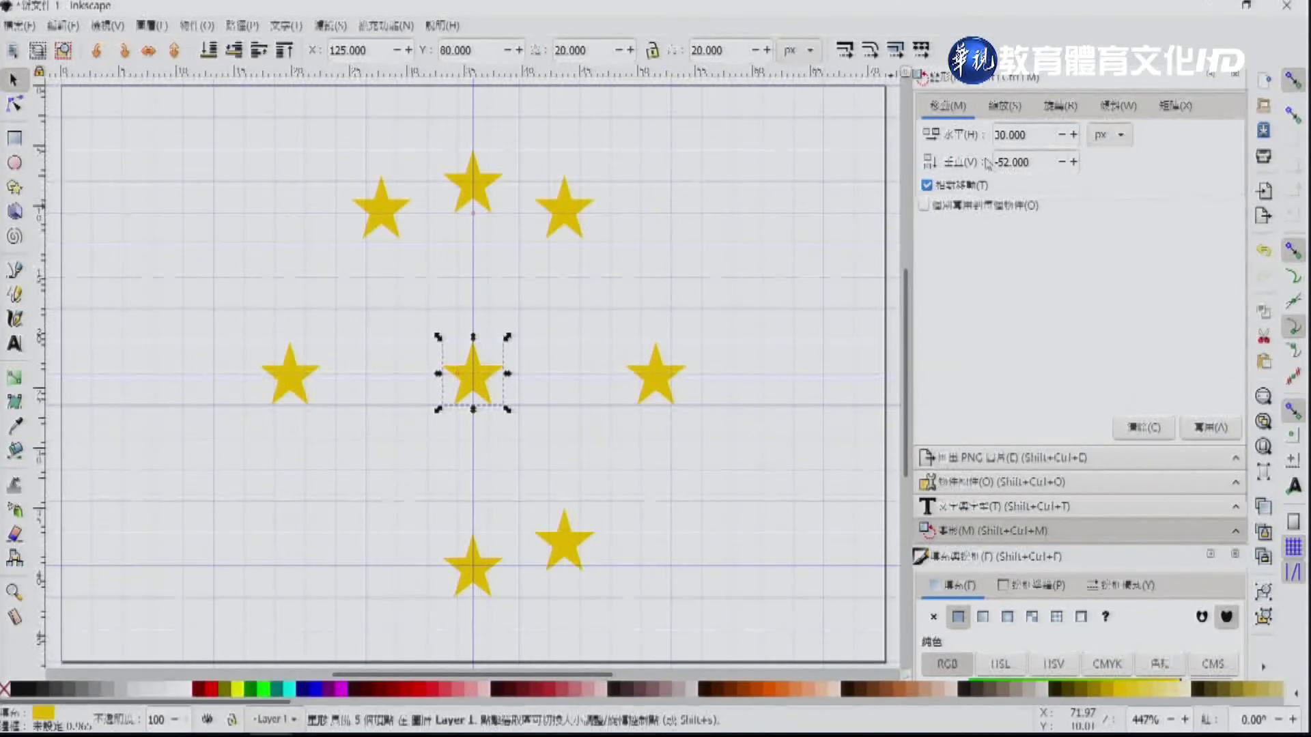
{"action": "left_click", "coordinate": [997, 135]}
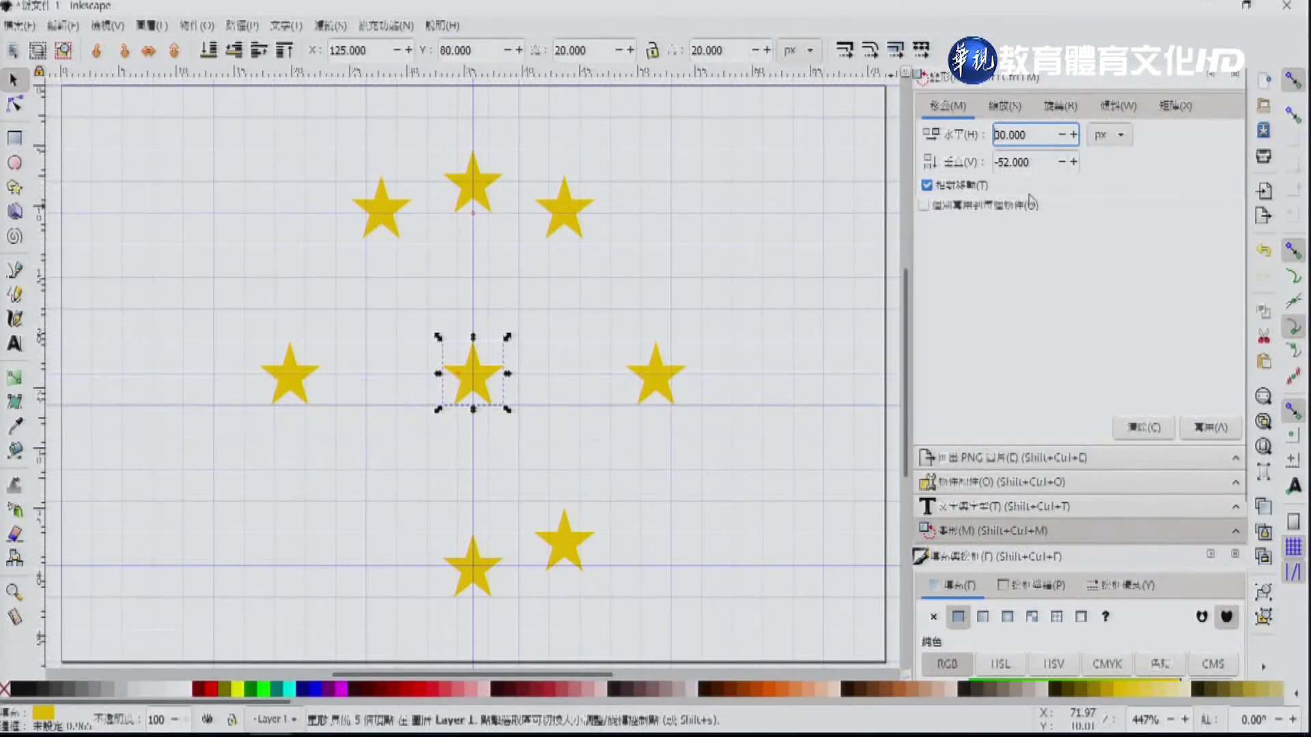
{"action": "type", "text": "-"}
{"action": "left_click", "coordinate": [1001, 164]}
{"action": "key", "text": "Delete"}
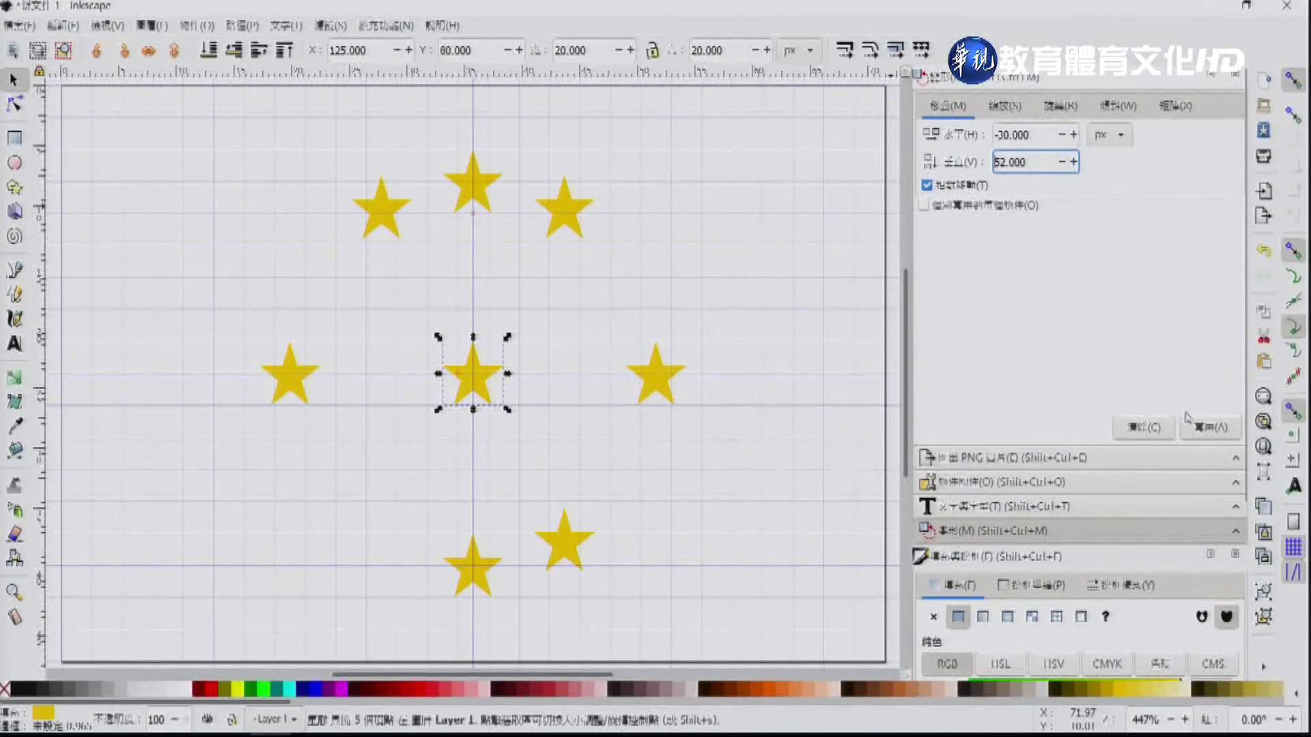
{"action": "left_click", "coordinate": [1205, 430]}
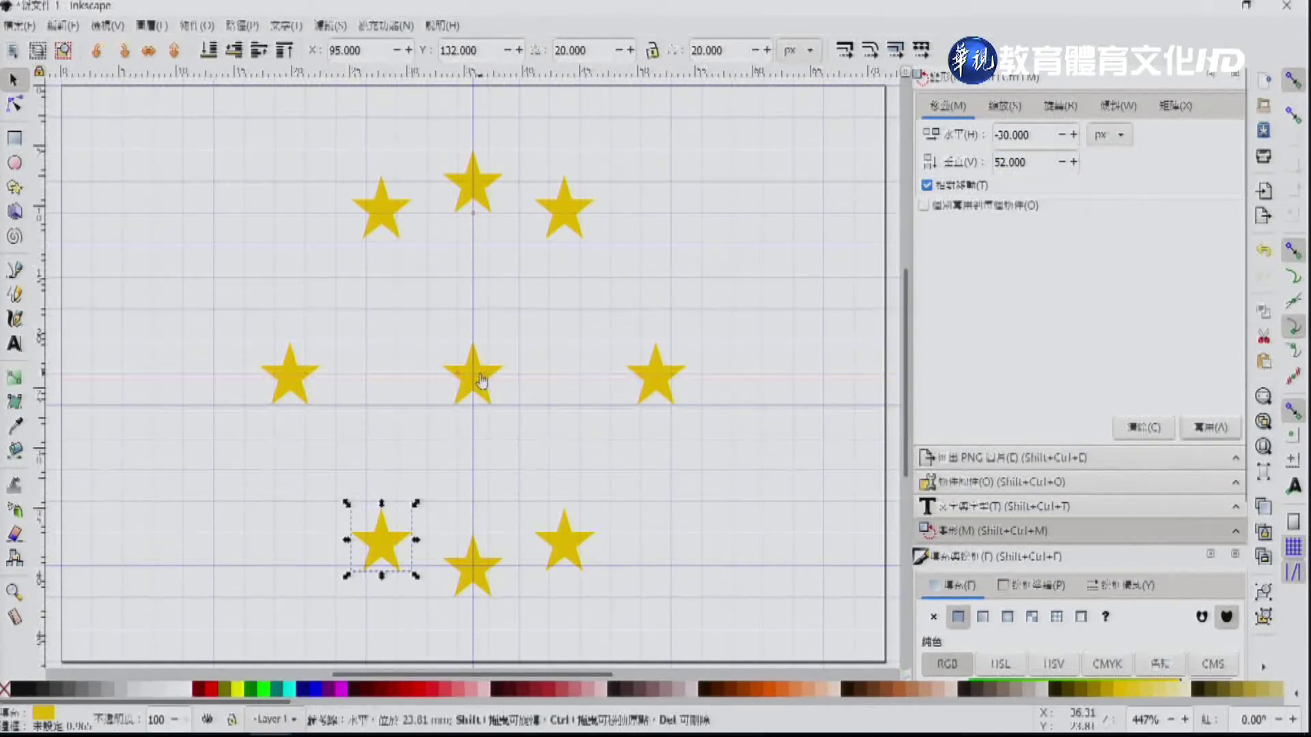
Step: Duplicate the centre star and move the copy by 52 px horizontally and 30 px vertically
{"action": "left_click", "coordinate": [1001, 134]}
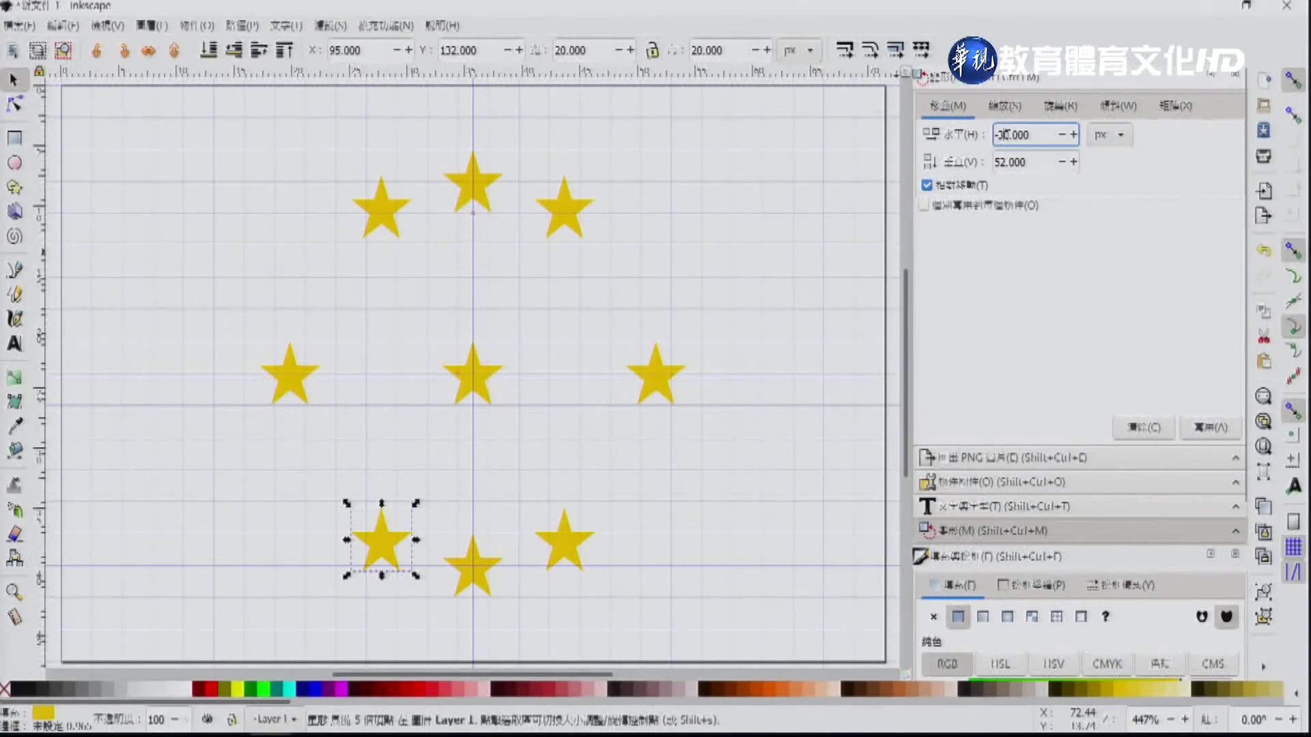
{"action": "left_click_drag", "start_coordinate": [1003, 135], "coordinate": [976, 141]}
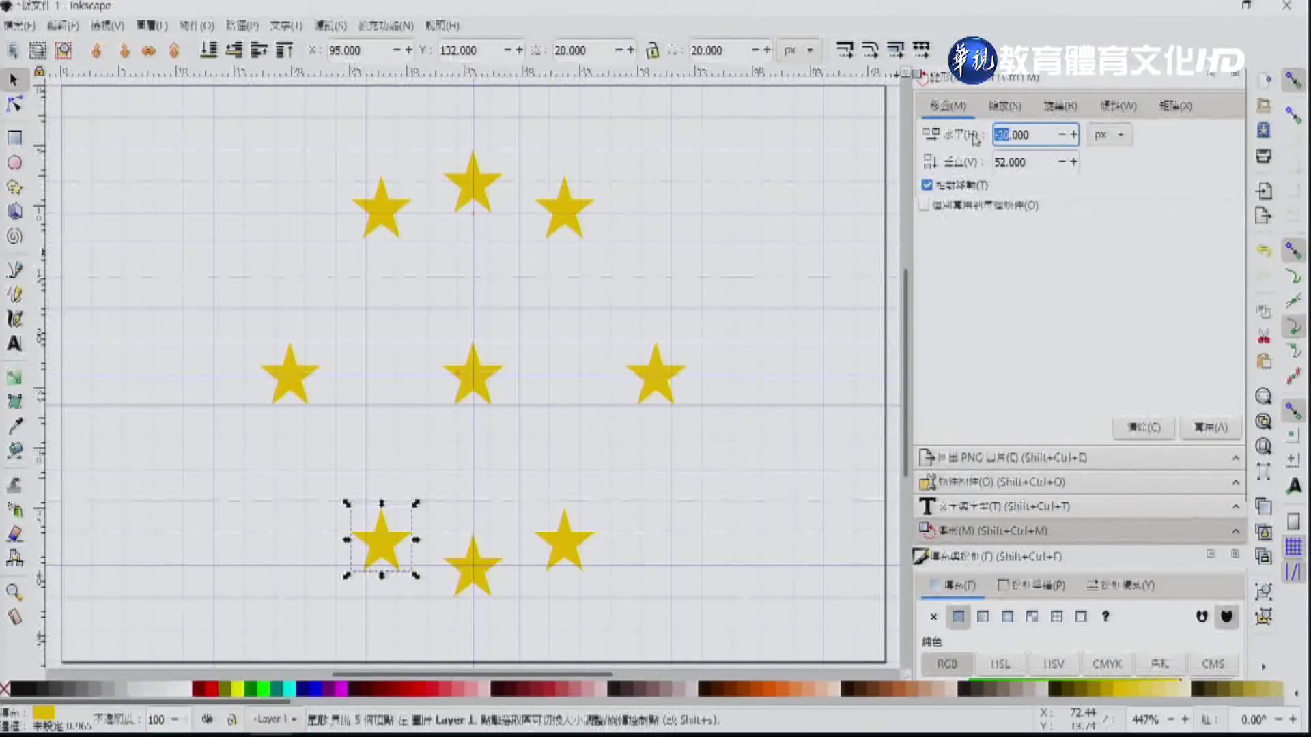
{"action": "type", "text": "52"}
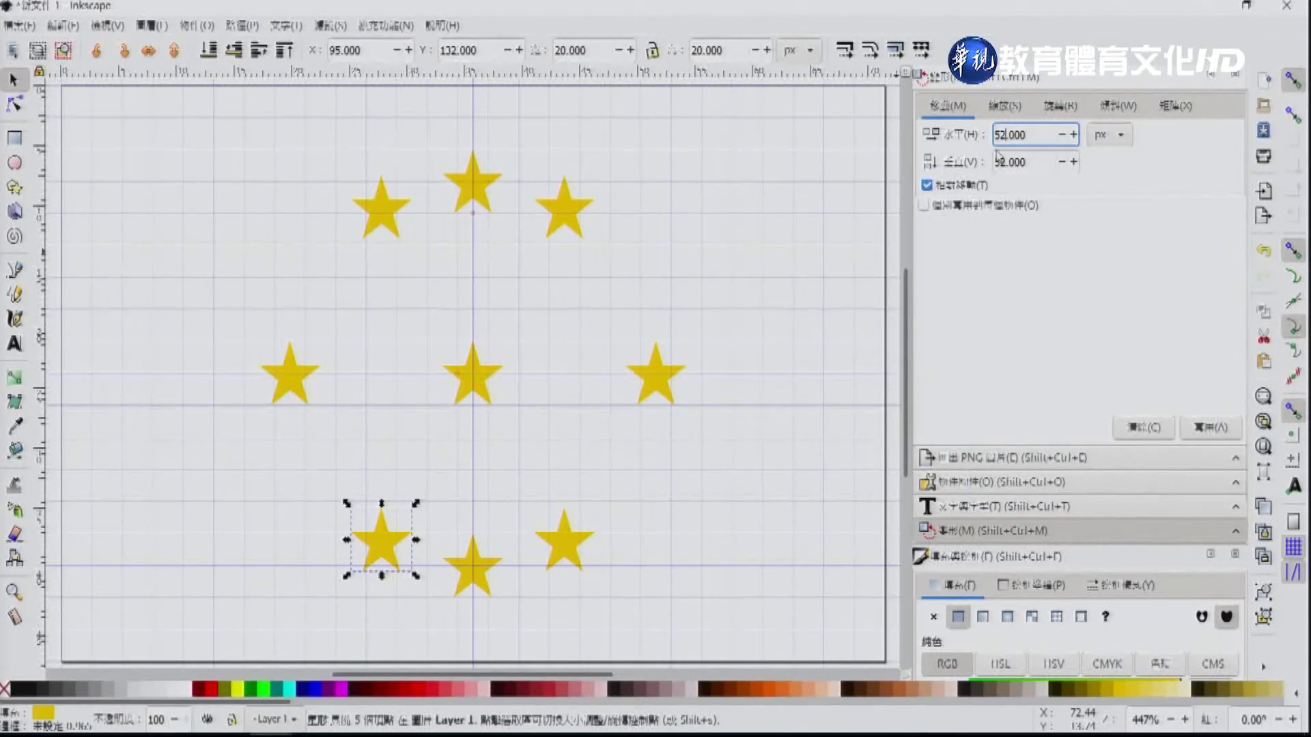
{"action": "left_click", "coordinate": [1000, 162]}
{"action": "type", "text": "30"}
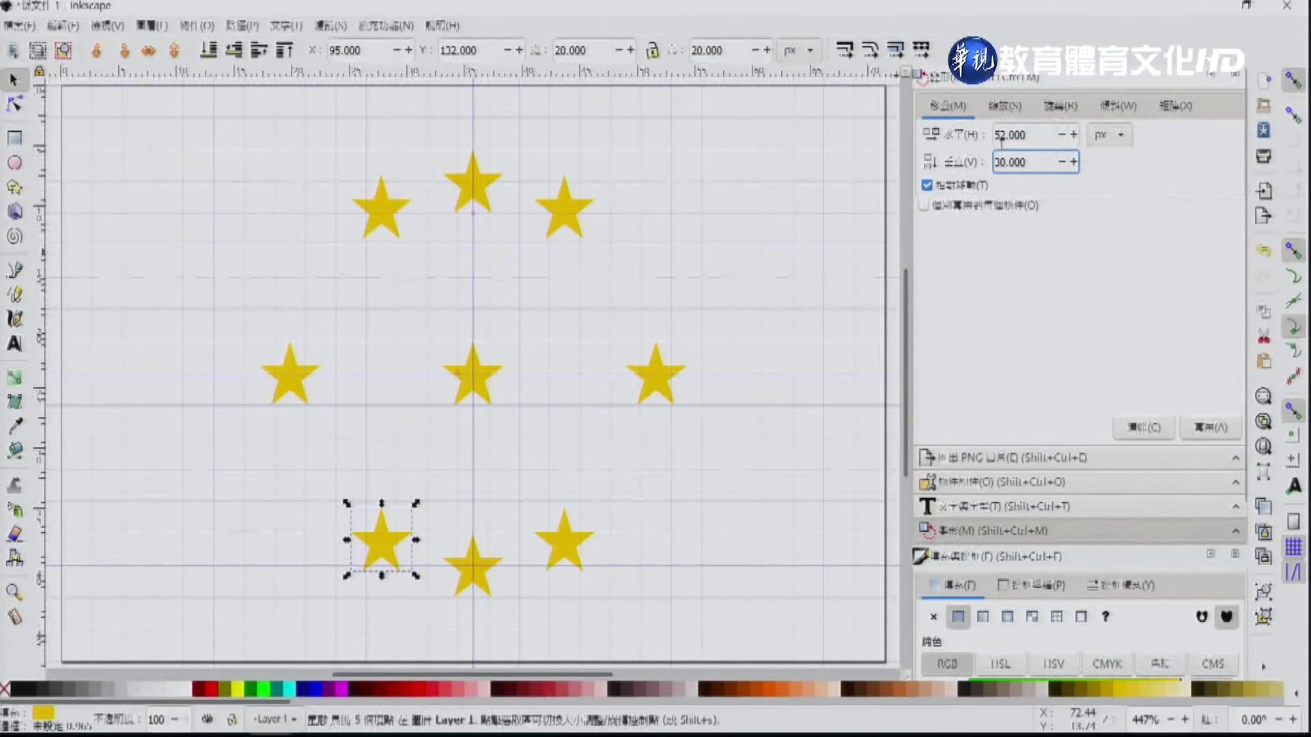
{"action": "left_click", "coordinate": [995, 136]}
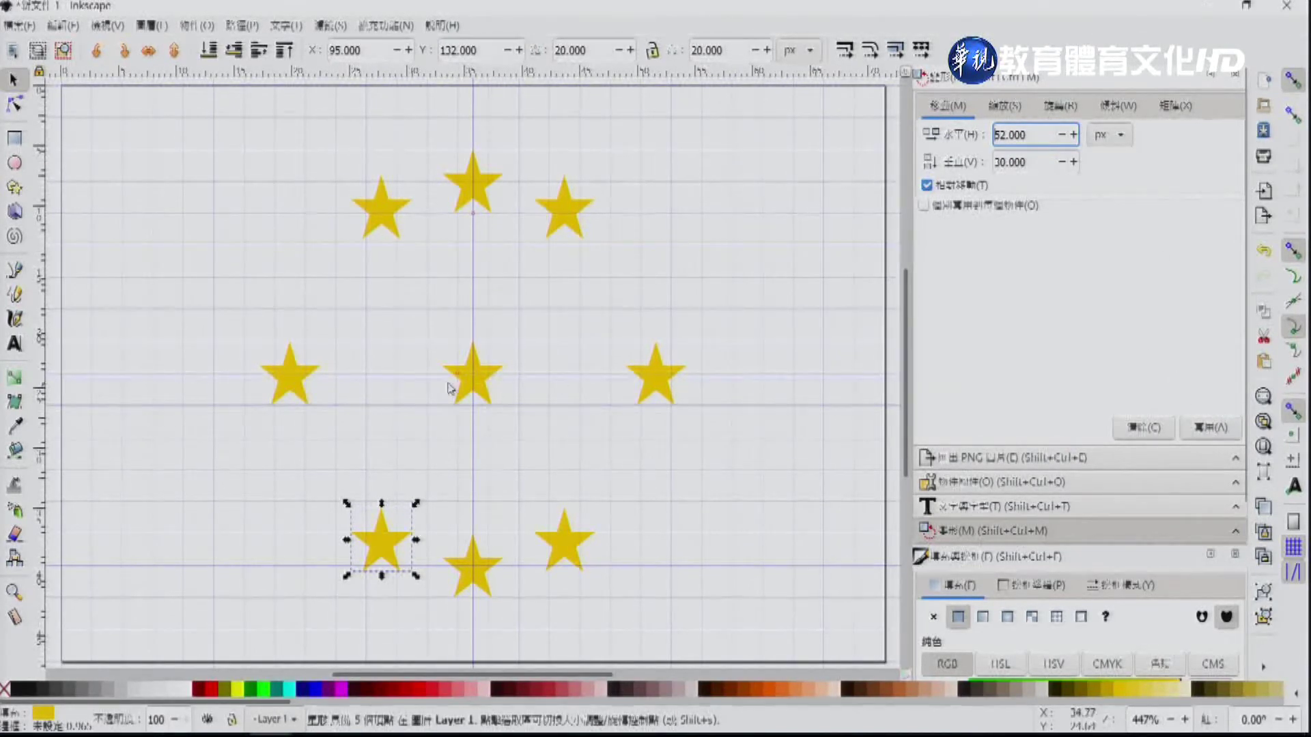
{"action": "left_click", "coordinate": [479, 384]}
{"action": "key", "text": "ctrl+d"}
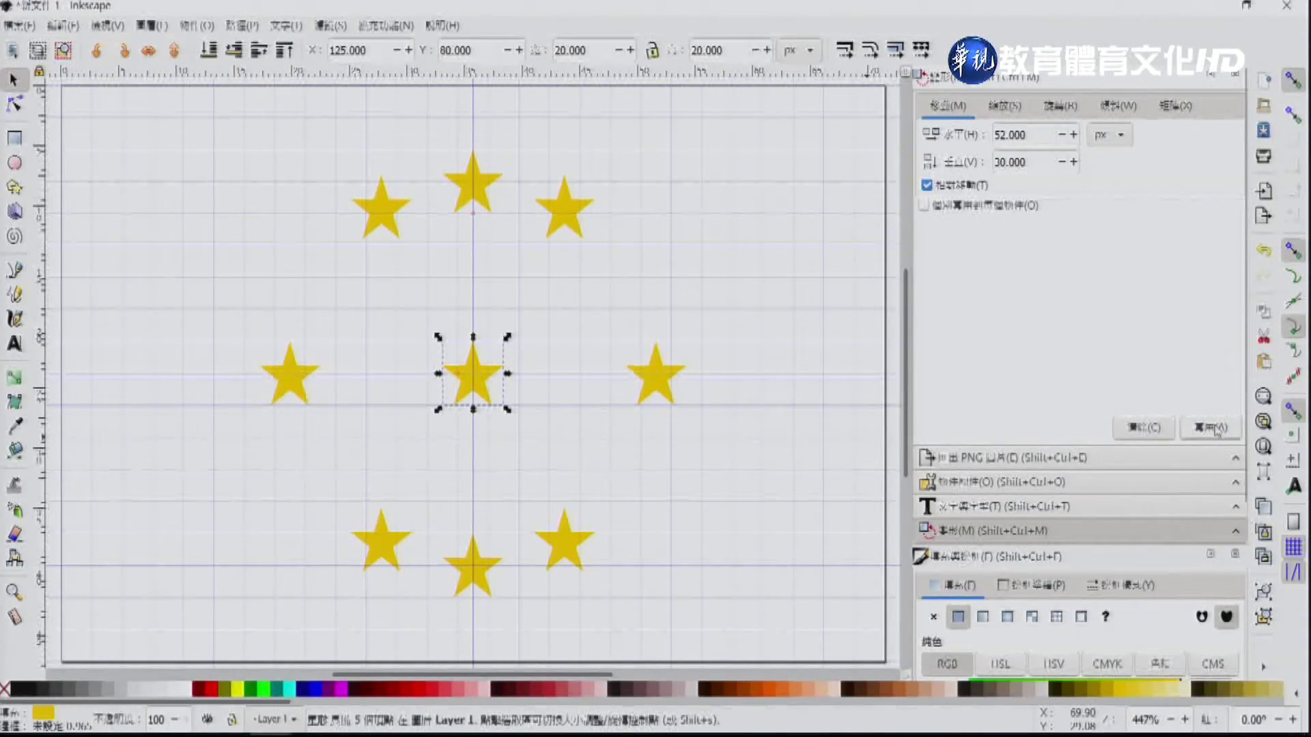
{"action": "left_click", "coordinate": [1213, 428]}
Step: Duplicate the centre star and move the copy by -52 px horizontally and -30 px vertically
{"action": "left_click", "coordinate": [466, 371]}
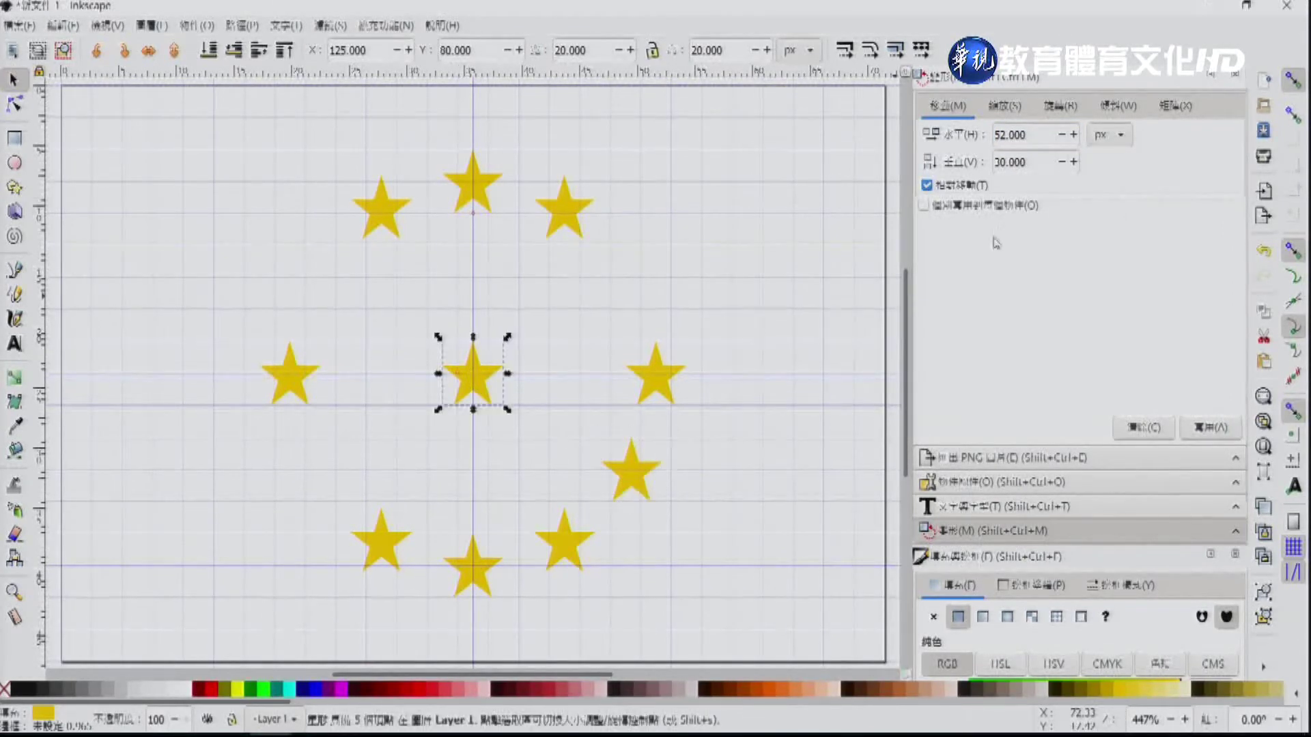
{"action": "left_click", "coordinate": [1009, 135]}
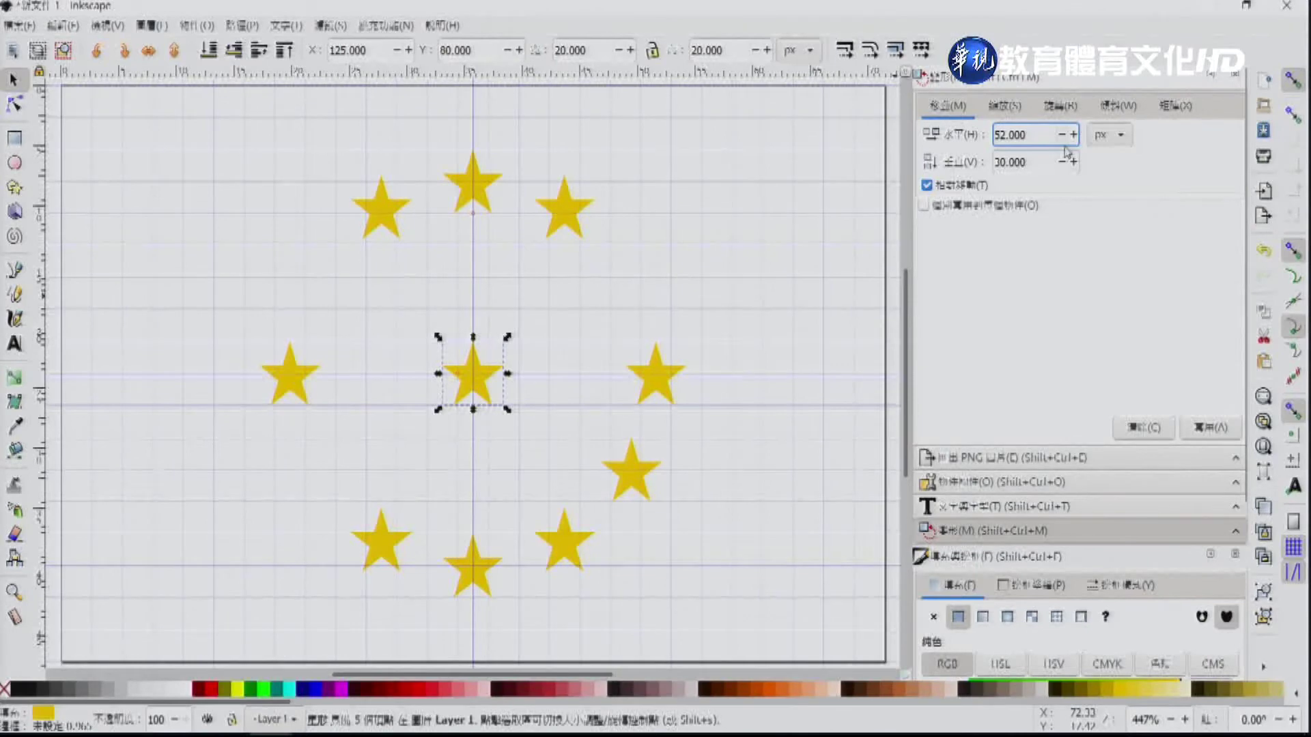
{"action": "type", "text": "-"}
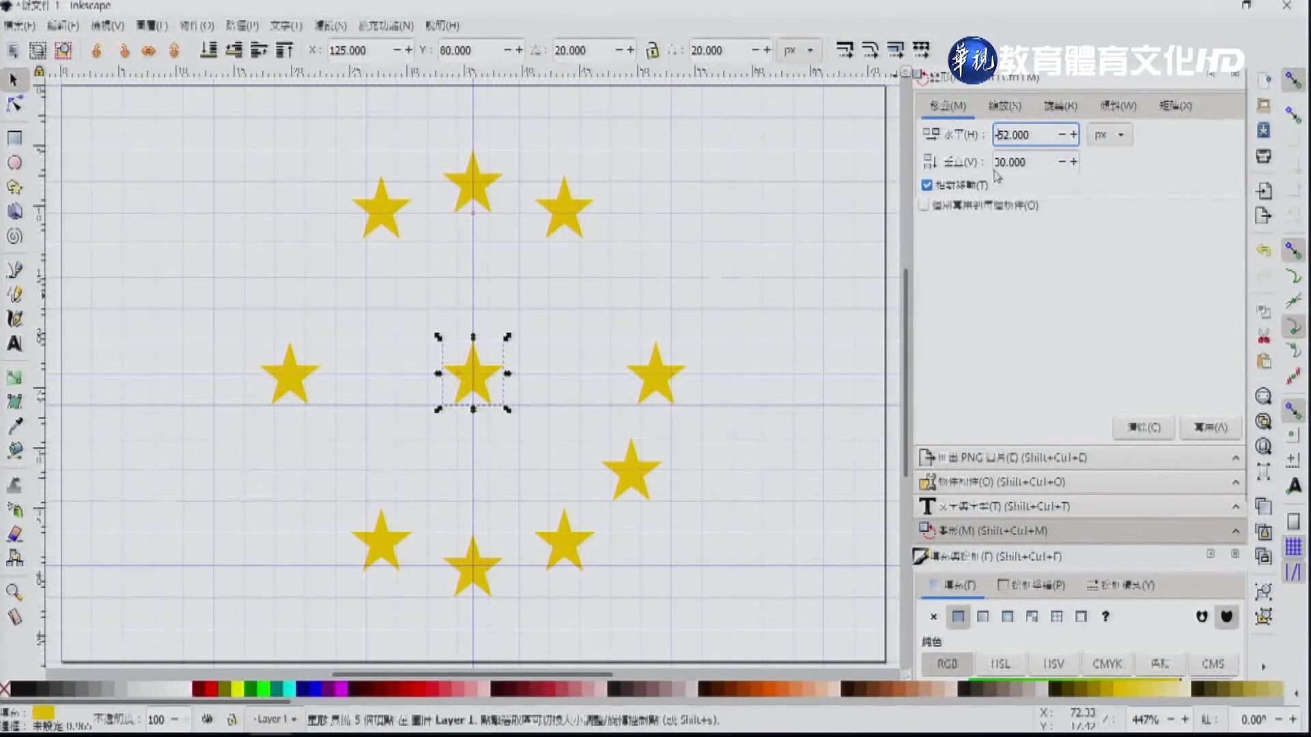
{"action": "left_click", "coordinate": [1027, 164]}
{"action": "type", "text": "-"}
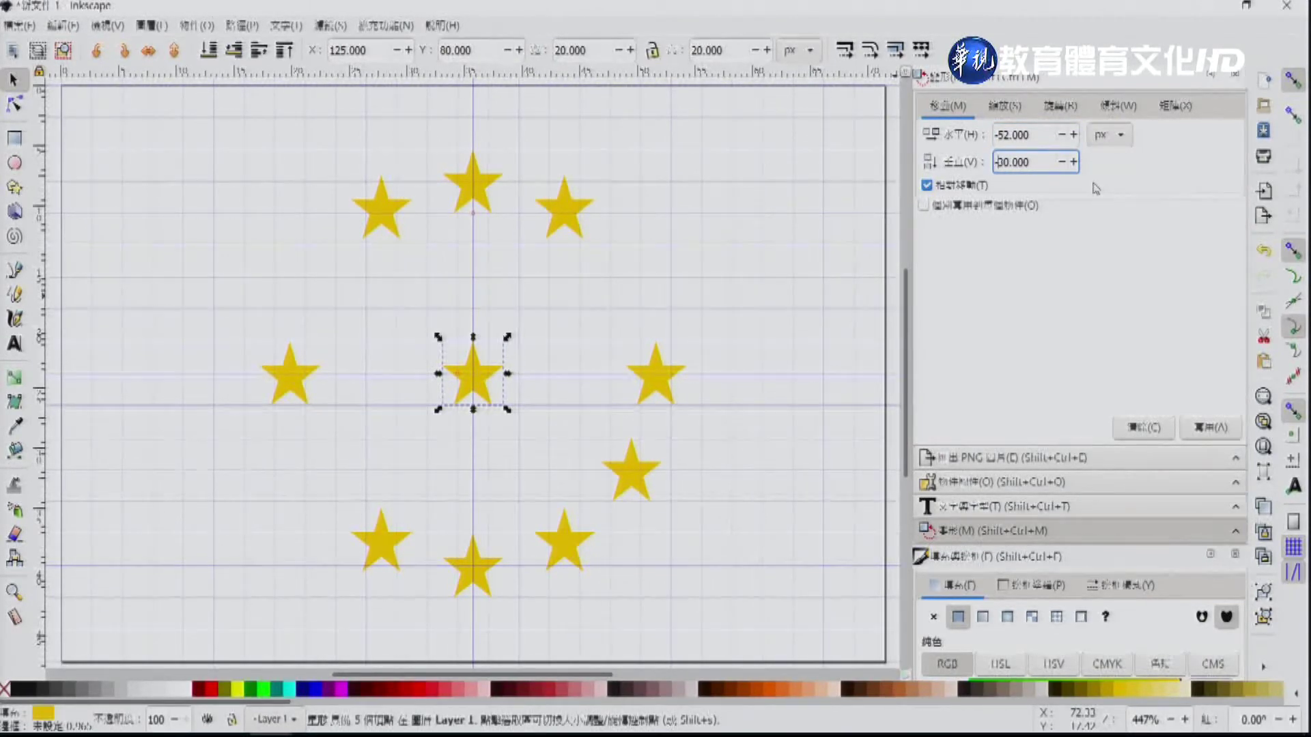
{"action": "left_click", "coordinate": [1212, 428]}
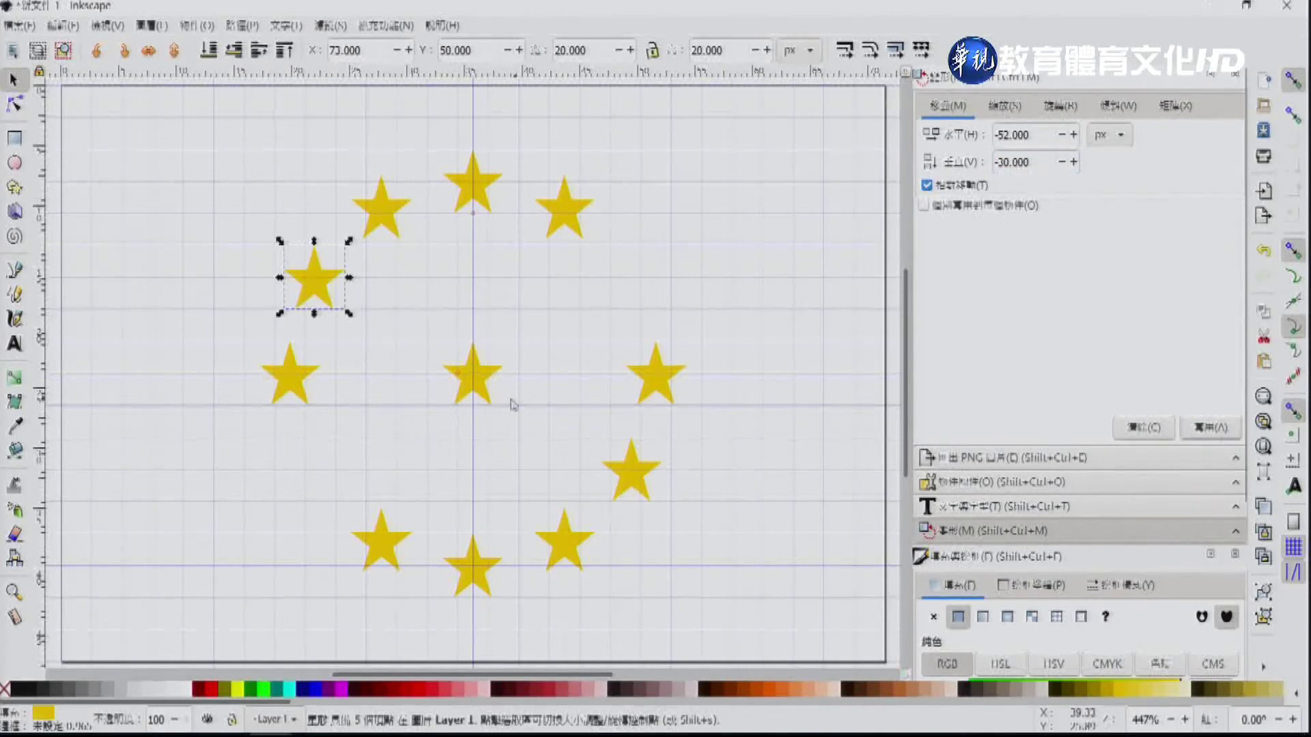
Step: Place a copy of the centre star at a relative offset of 52 px horizontally and -30 px vertically, keeping the original in the centre
{"action": "left_click", "coordinate": [488, 388]}
{"action": "left_click", "coordinate": [998, 135]}
{"action": "key", "text": "BackSpace"}
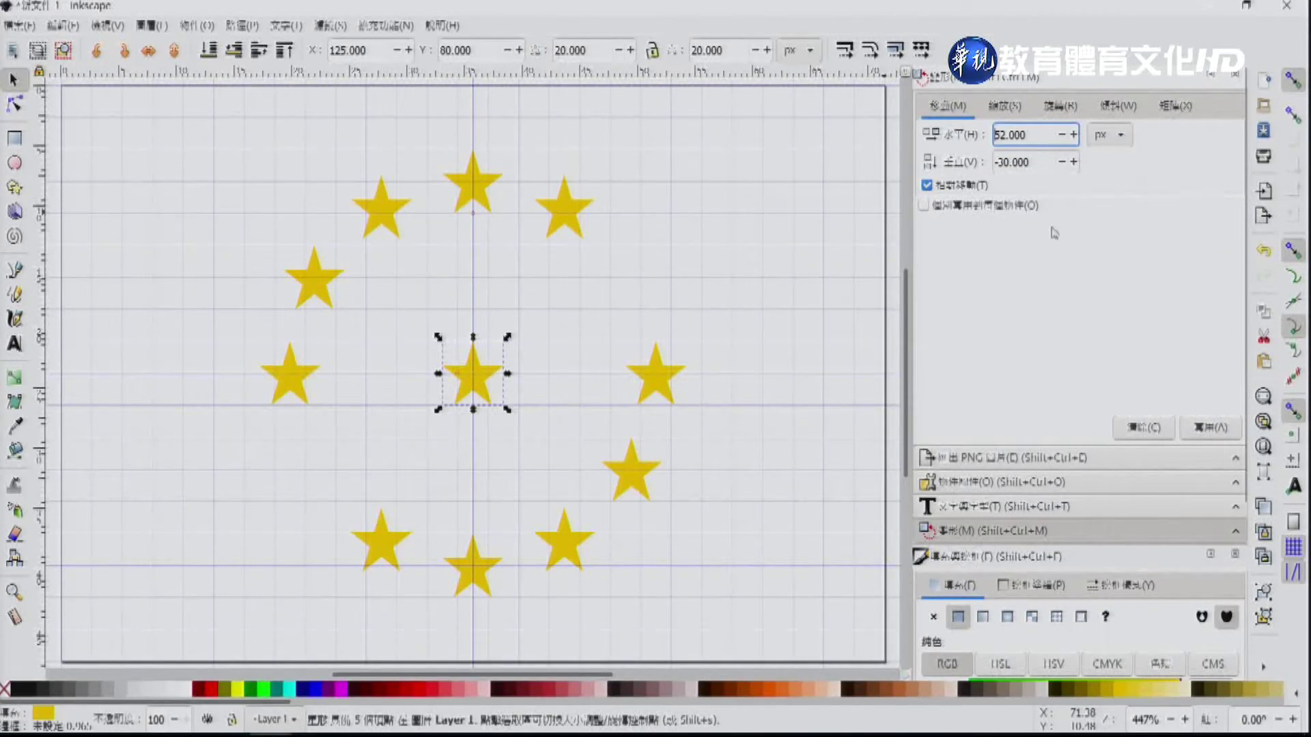
{"action": "left_click", "coordinate": [1208, 427]}
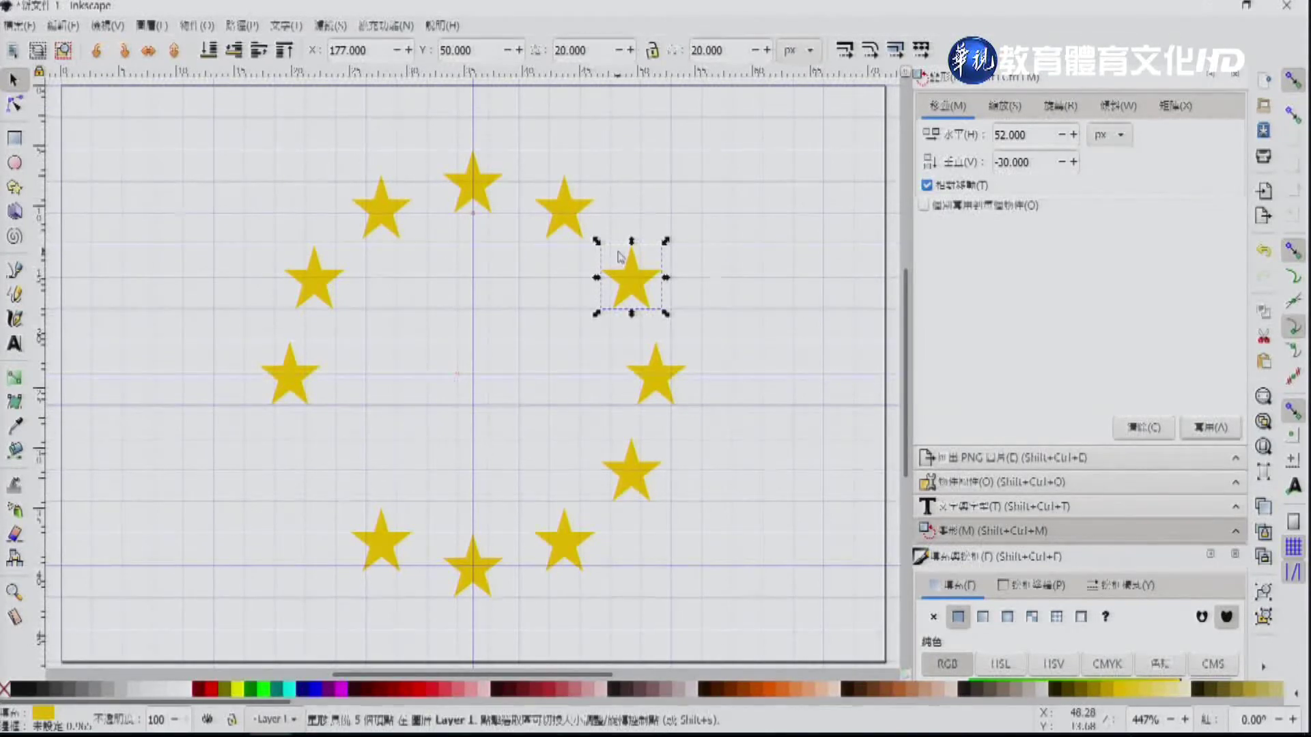
{"action": "key", "text": "ctrl+z"}
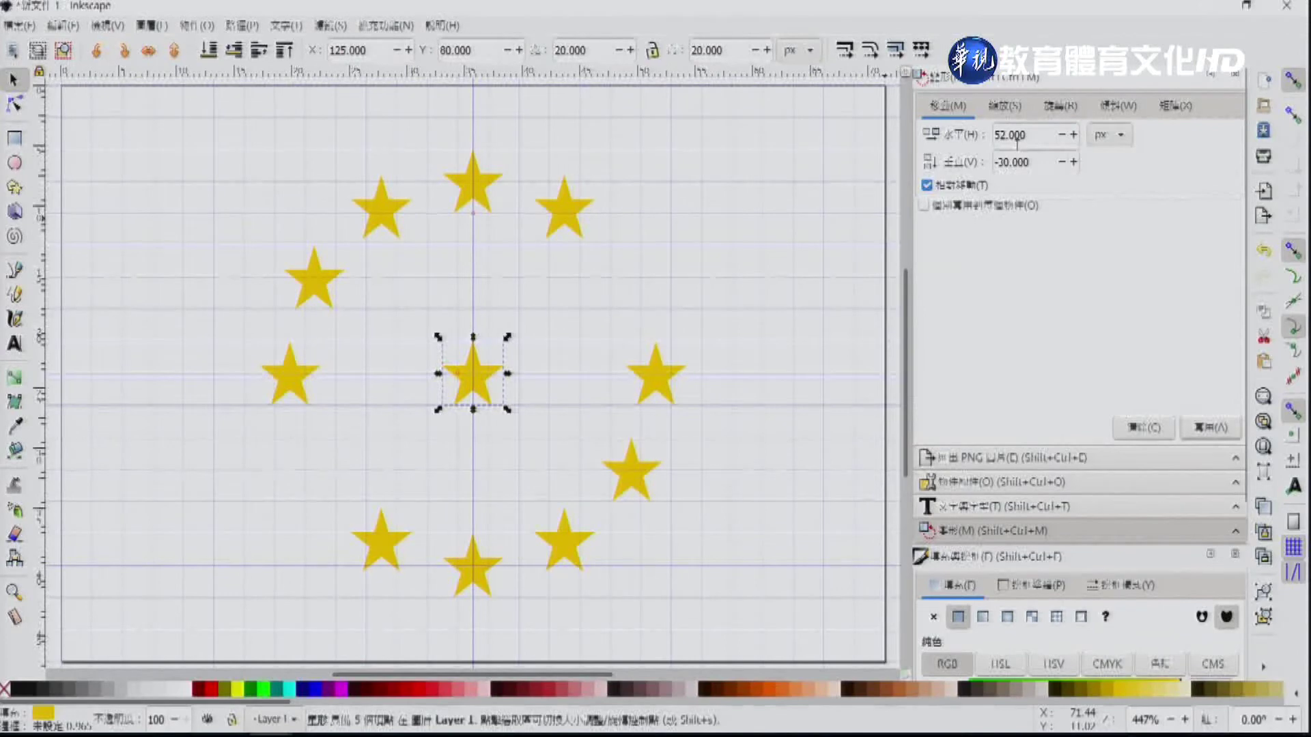
{"action": "left_click", "coordinate": [1208, 427]}
{"action": "key", "text": "ctrl+z"}
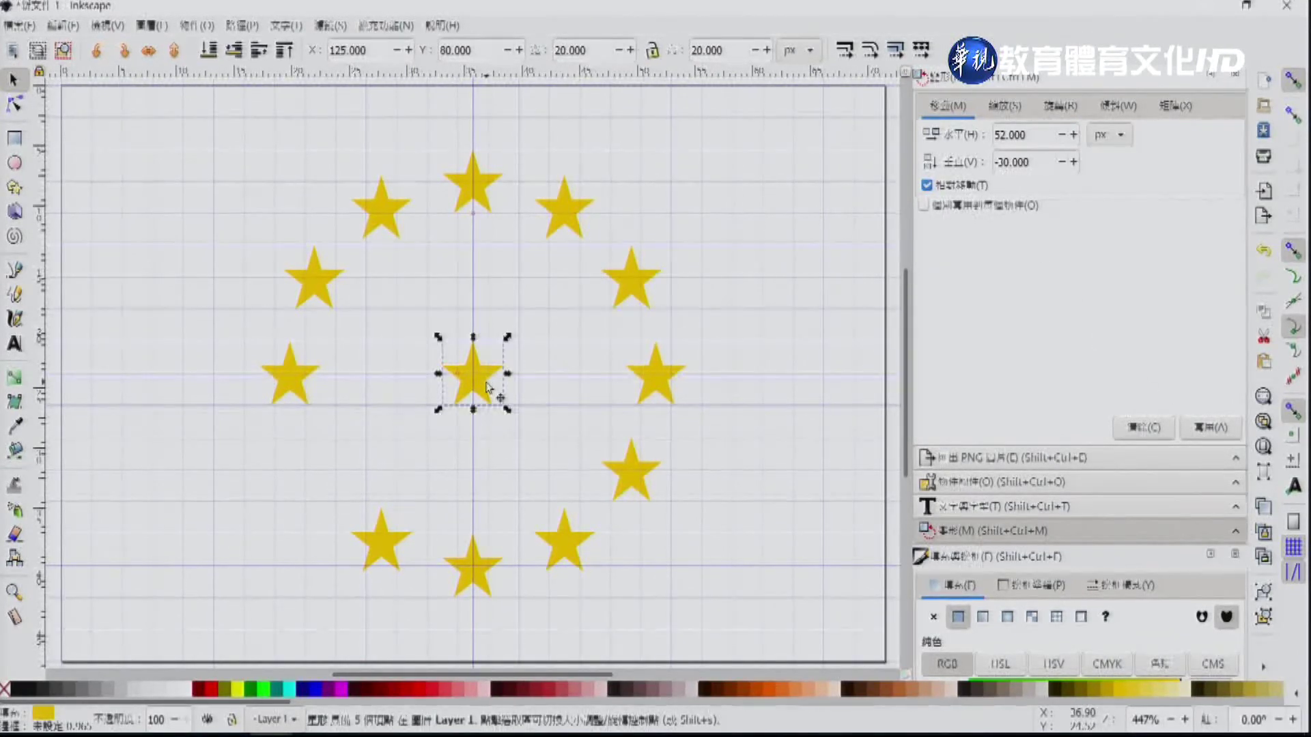
Step: Duplicate the centre star and move the copy by -52 px horizontally and 30 px vertically
{"action": "left_click", "coordinate": [995, 134]}
{"action": "type", "text": "-"}
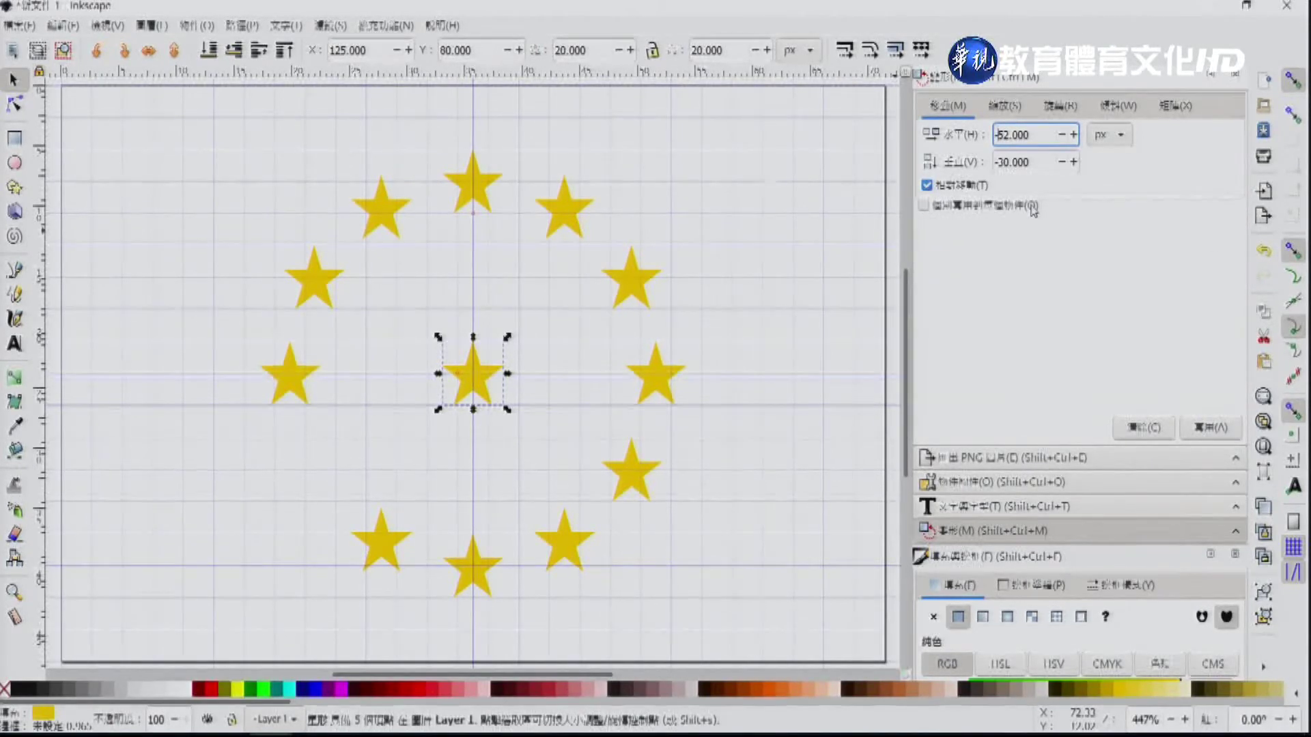
{"action": "left_click", "coordinate": [998, 162]}
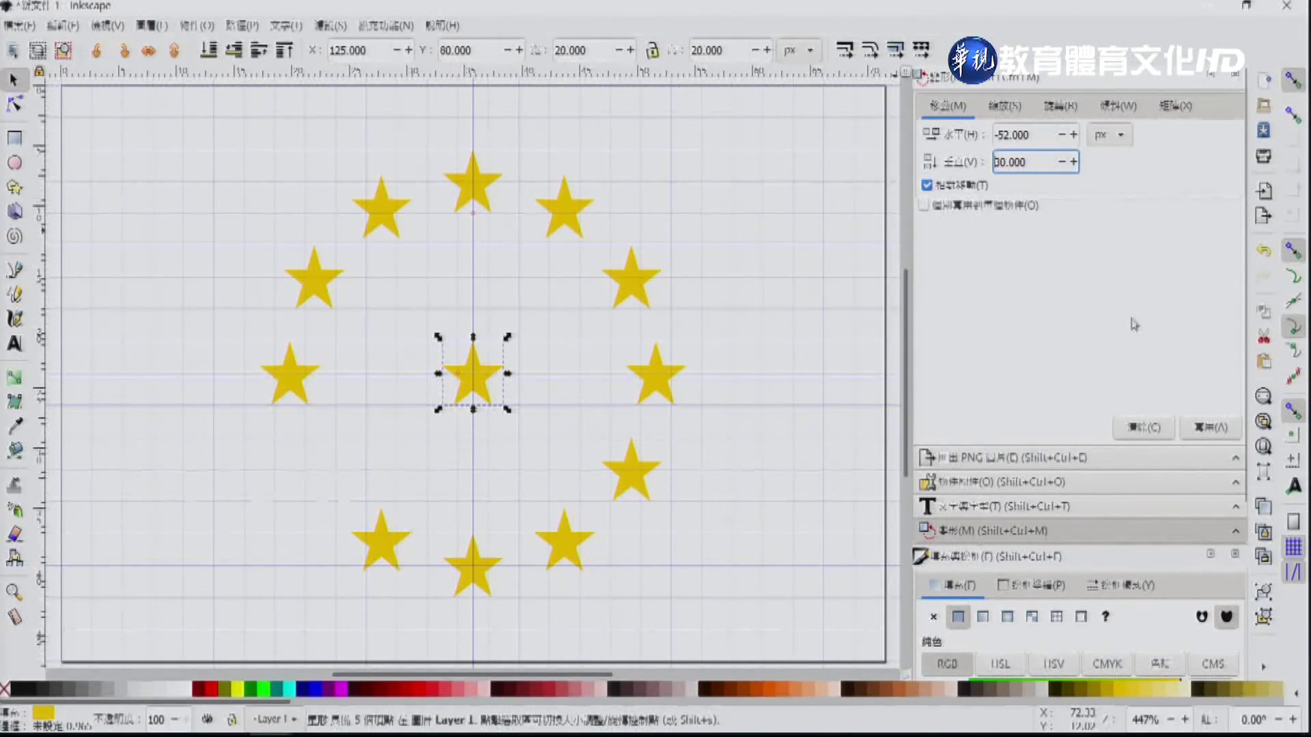
{"action": "left_click", "coordinate": [1210, 427]}
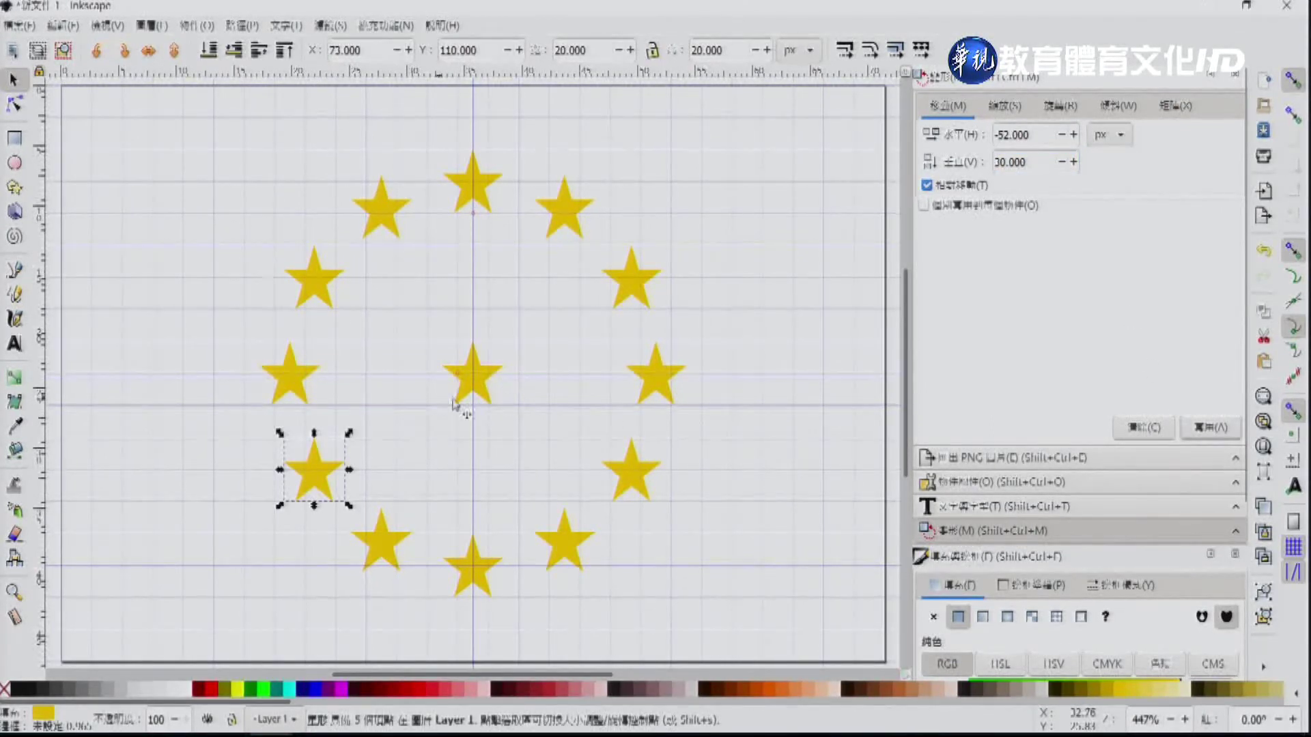
{"action": "left_click", "coordinate": [476, 385]}
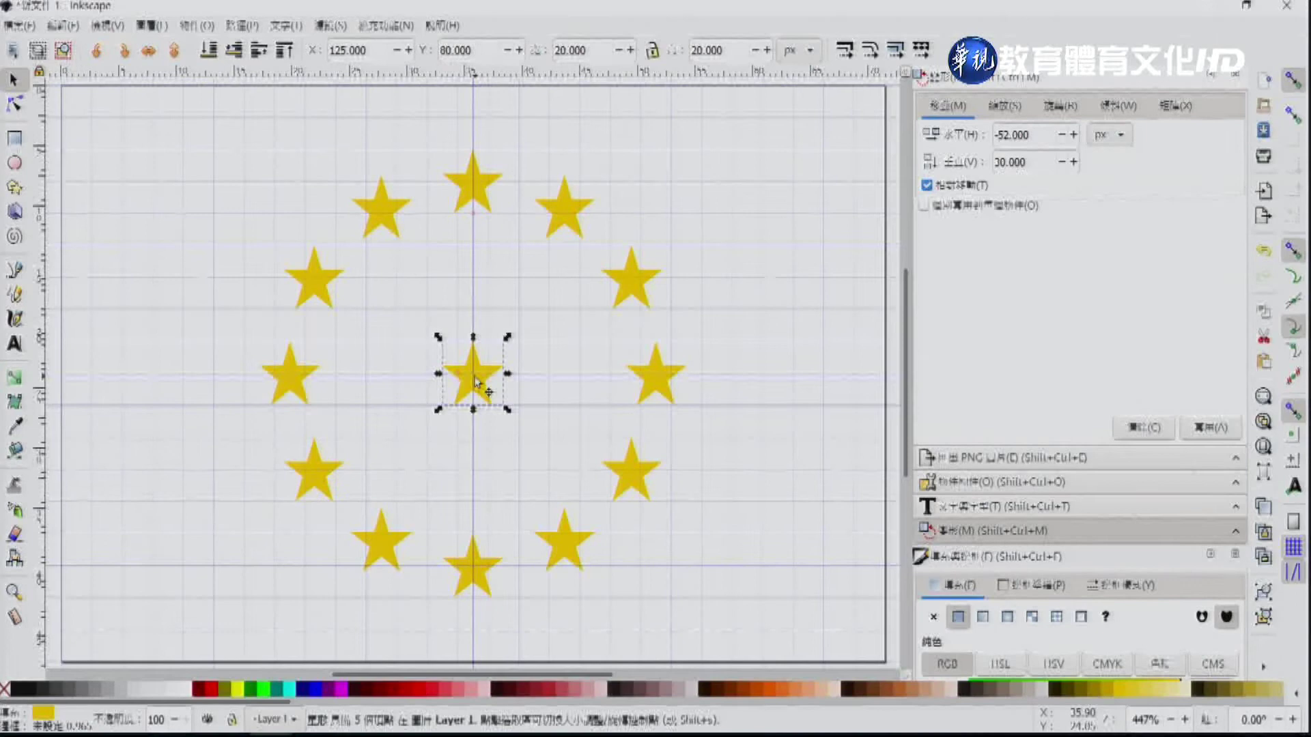
{"action": "key", "text": "Escape"}
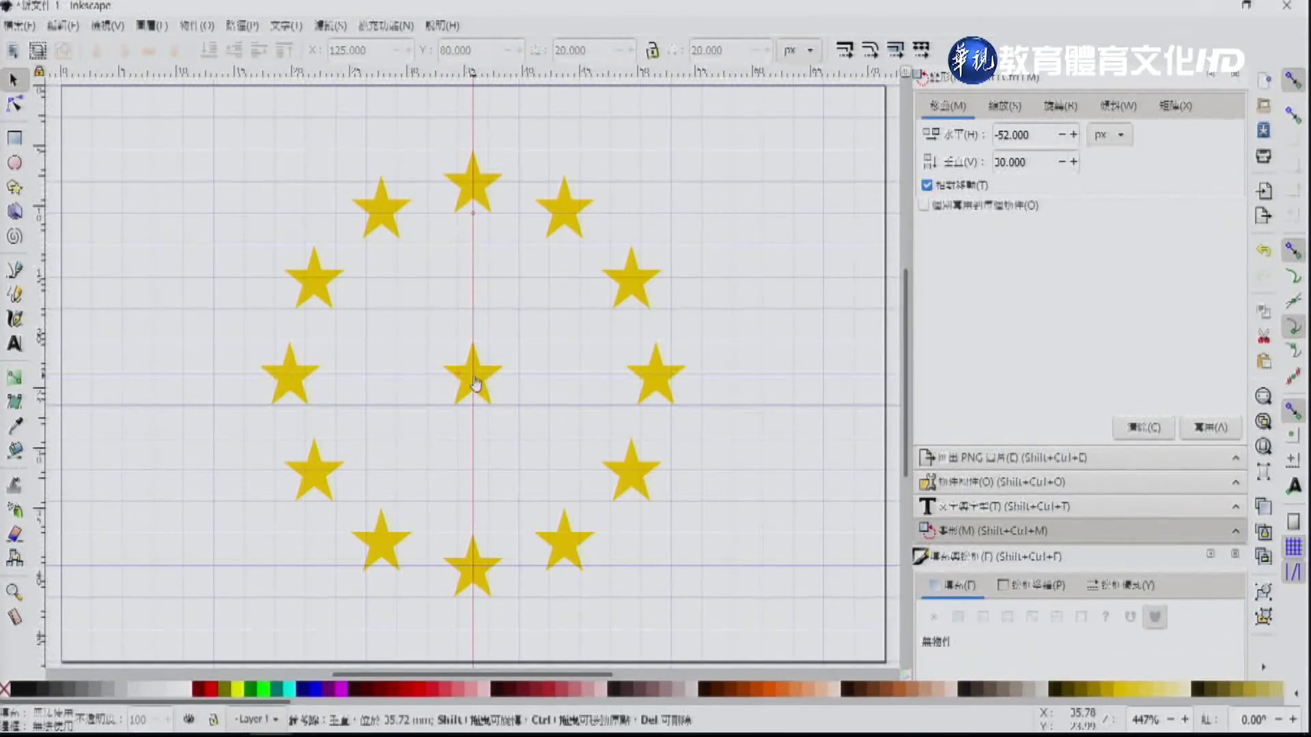
{"action": "left_click", "coordinate": [478, 382]}
{"action": "key", "text": "Escape"}
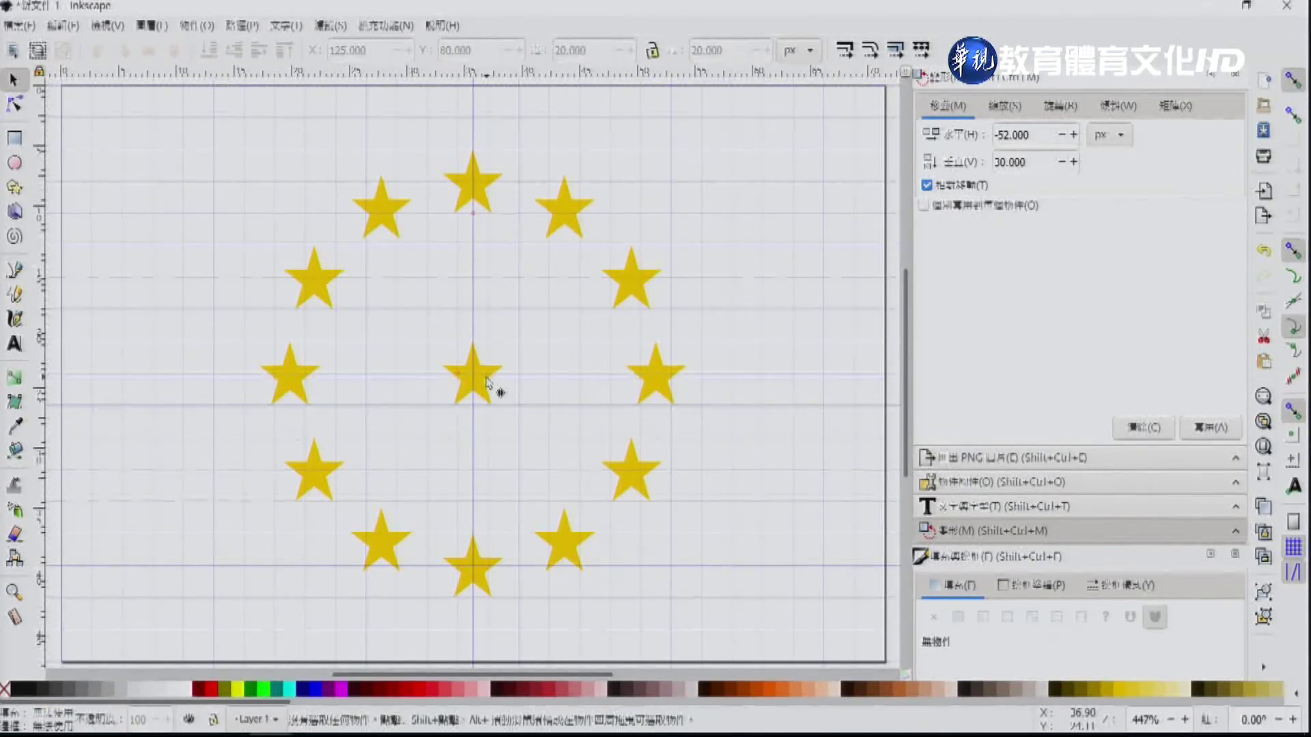
Step: Delete the centre star and draw a rectangle covering the whole page, about 270 by 180 px
{"action": "left_click", "coordinate": [487, 378]}
{"action": "key", "text": "Delete"}
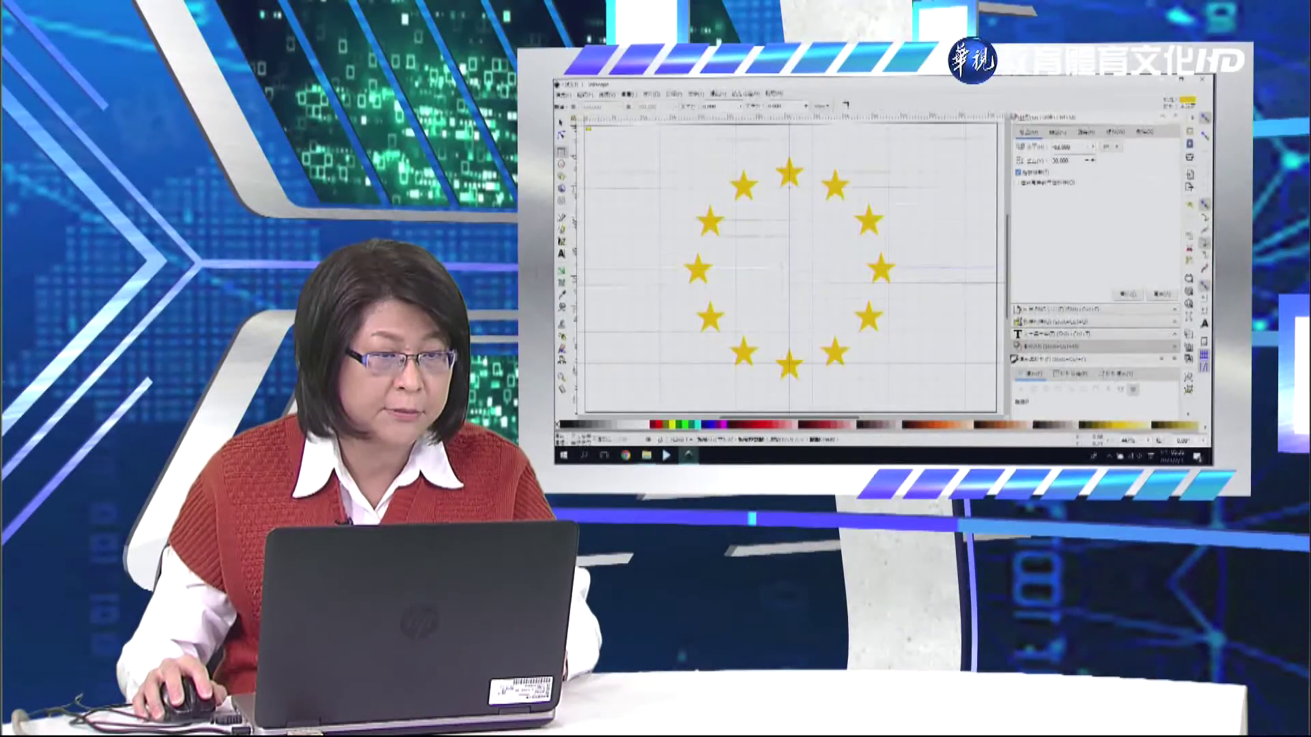
{"action": "left_click_drag", "start_coordinate": [588, 128], "coordinate": [995, 411]}
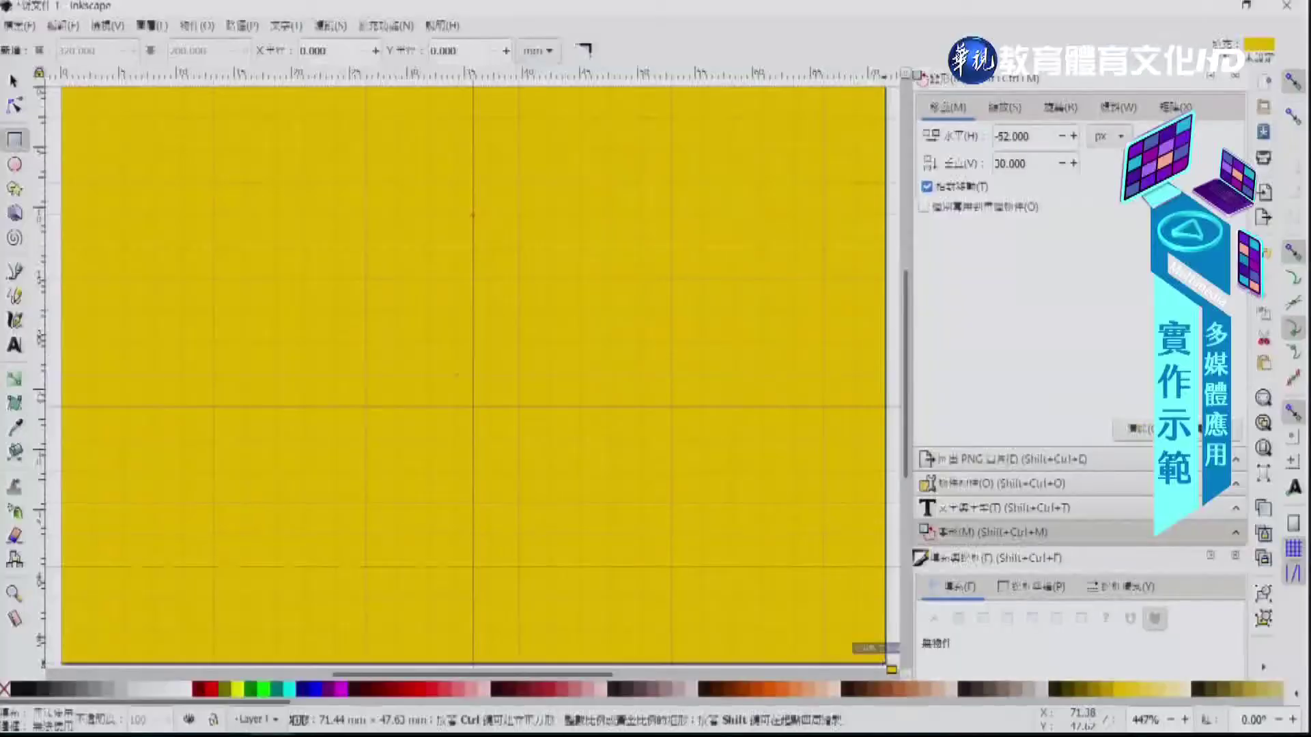
{"action": "left_click_drag", "start_coordinate": [876, 644], "coordinate": [876, 643]}
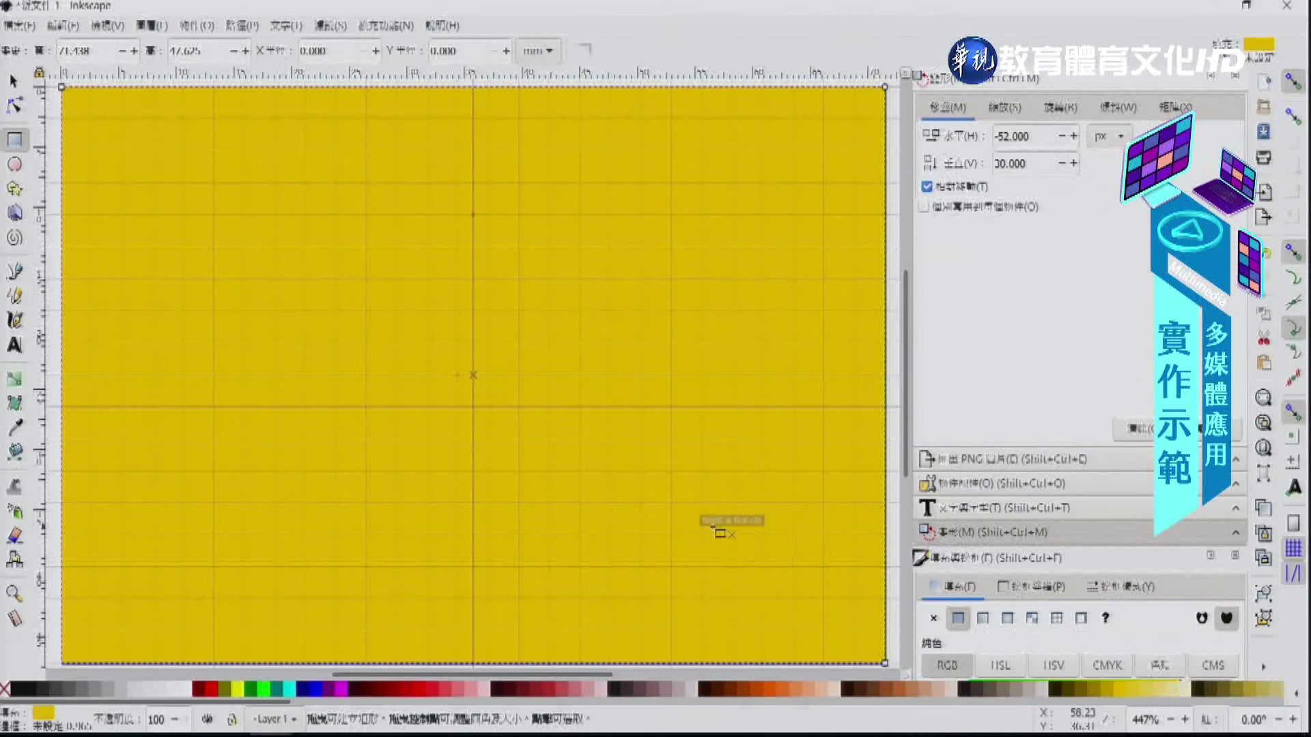
Step: Fill the page-sized rectangle with RGB 0, 51, 153 and lower it to the bottom, behind the stars
{"action": "left_click", "coordinate": [956, 586]}
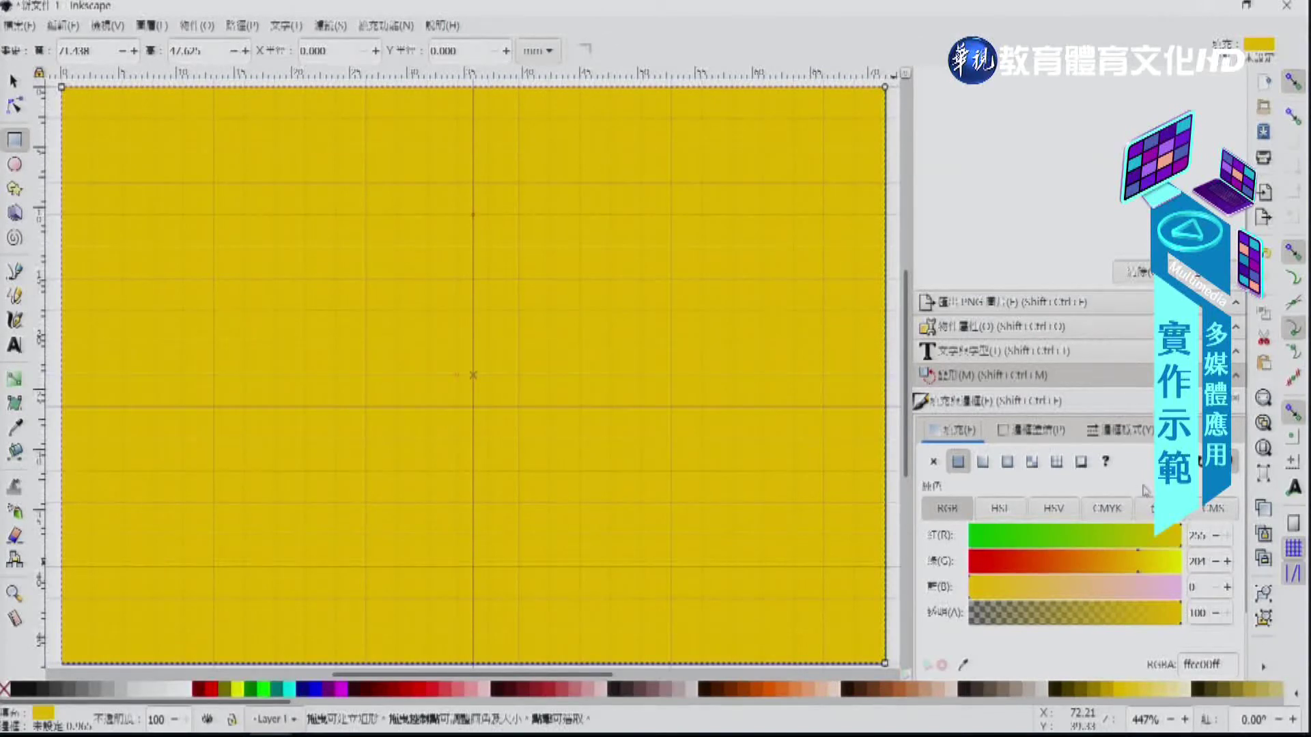
{"action": "double_click", "coordinate": [1203, 536]}
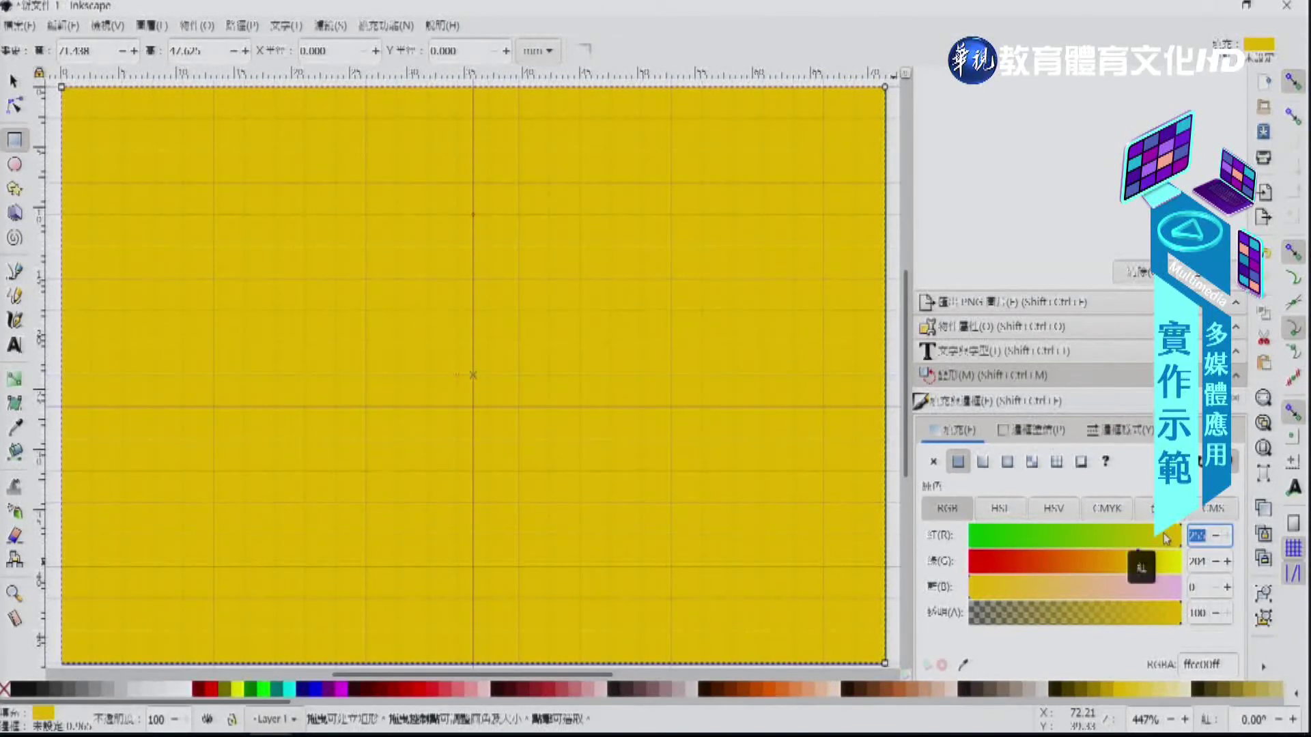
{"action": "type", "text": "0"}
{"action": "key", "text": "Tab"}
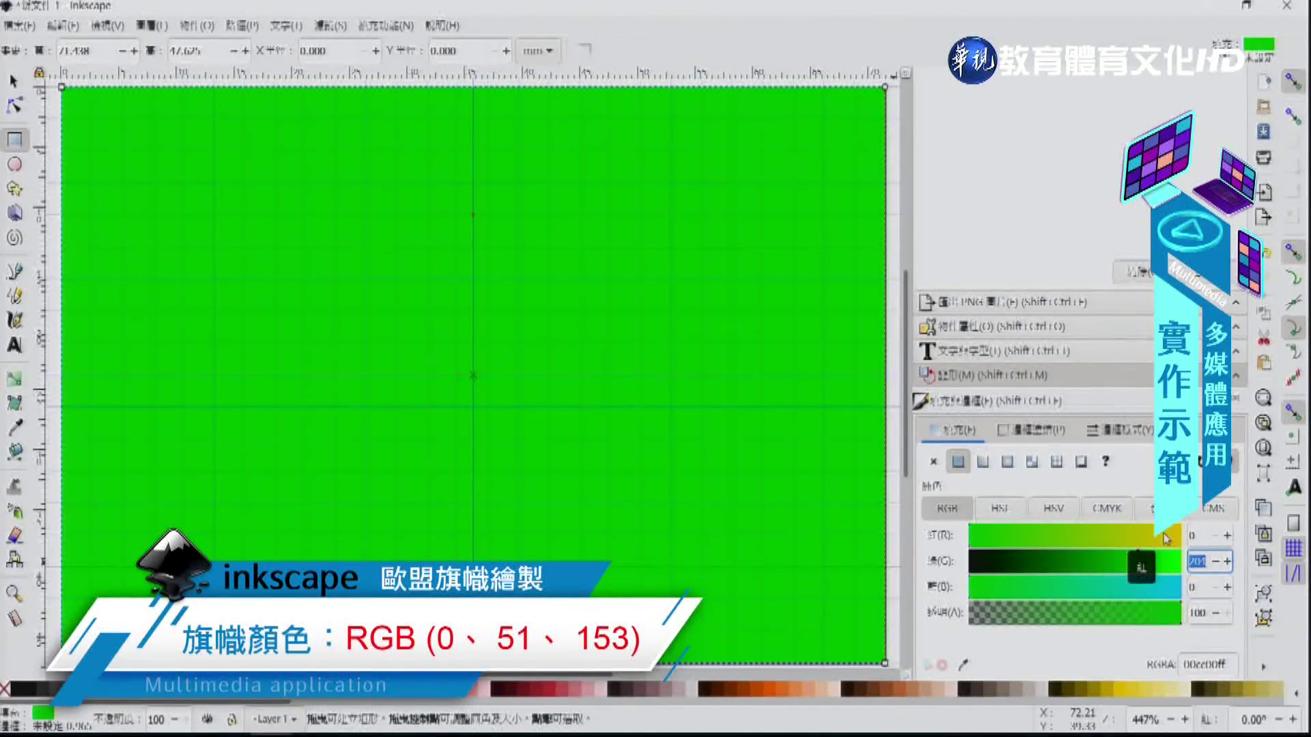
{"action": "type", "text": "51"}
{"action": "key", "text": "Tab"}
{"action": "type", "text": "1"}
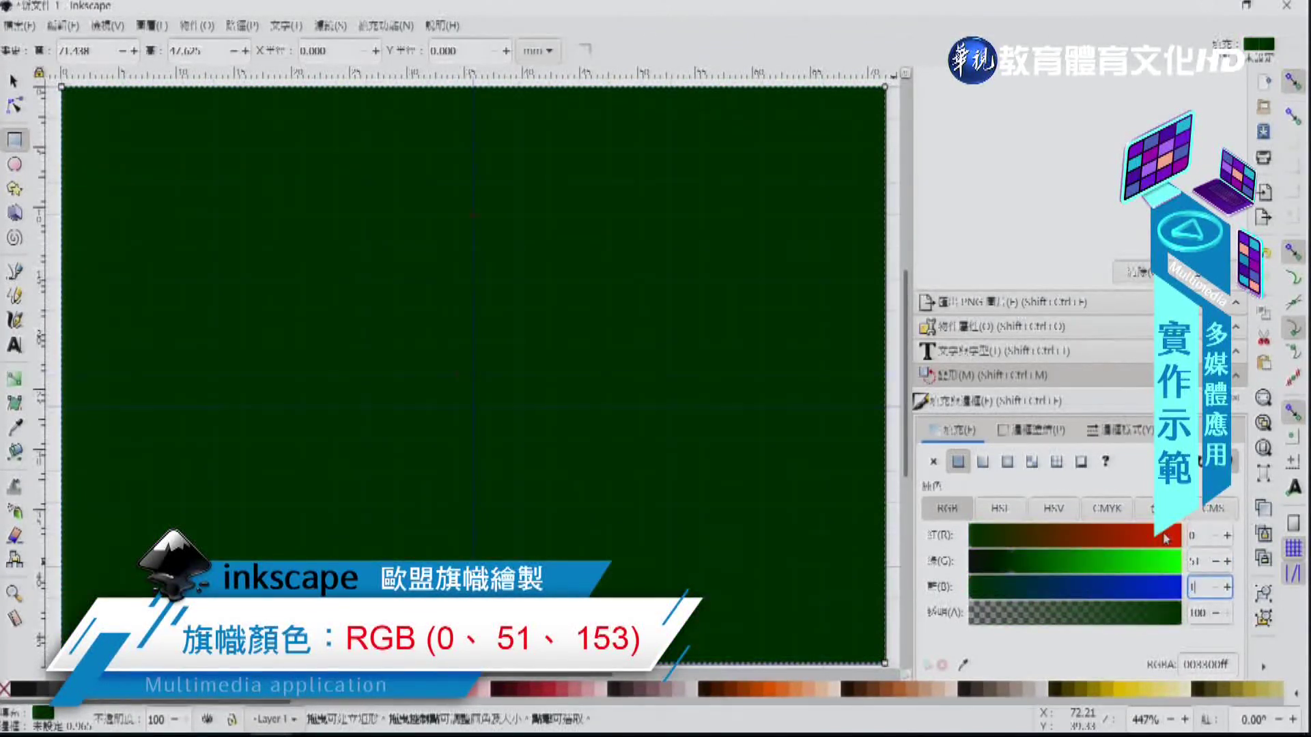
{"action": "type", "text": "53"}
{"action": "key", "text": "Return"}
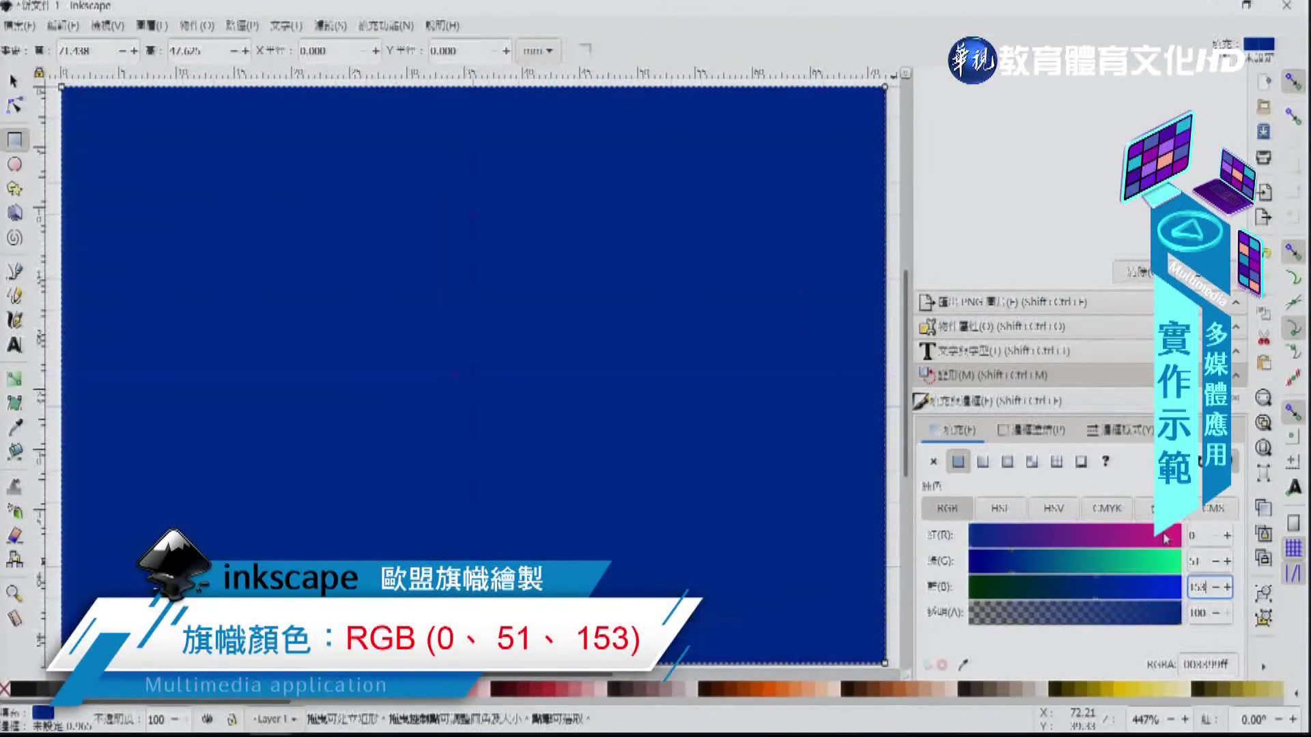
{"action": "left_click", "coordinate": [11, 82]}
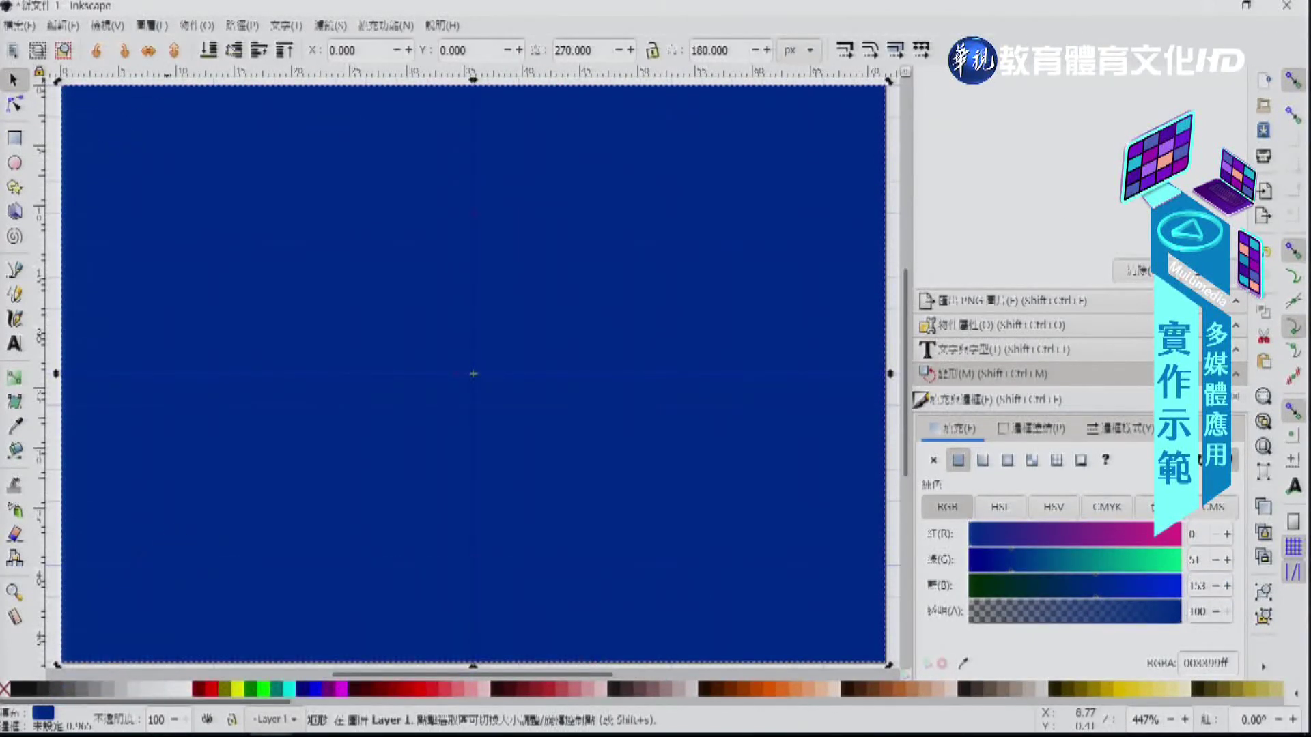
{"action": "left_click", "coordinate": [209, 52]}
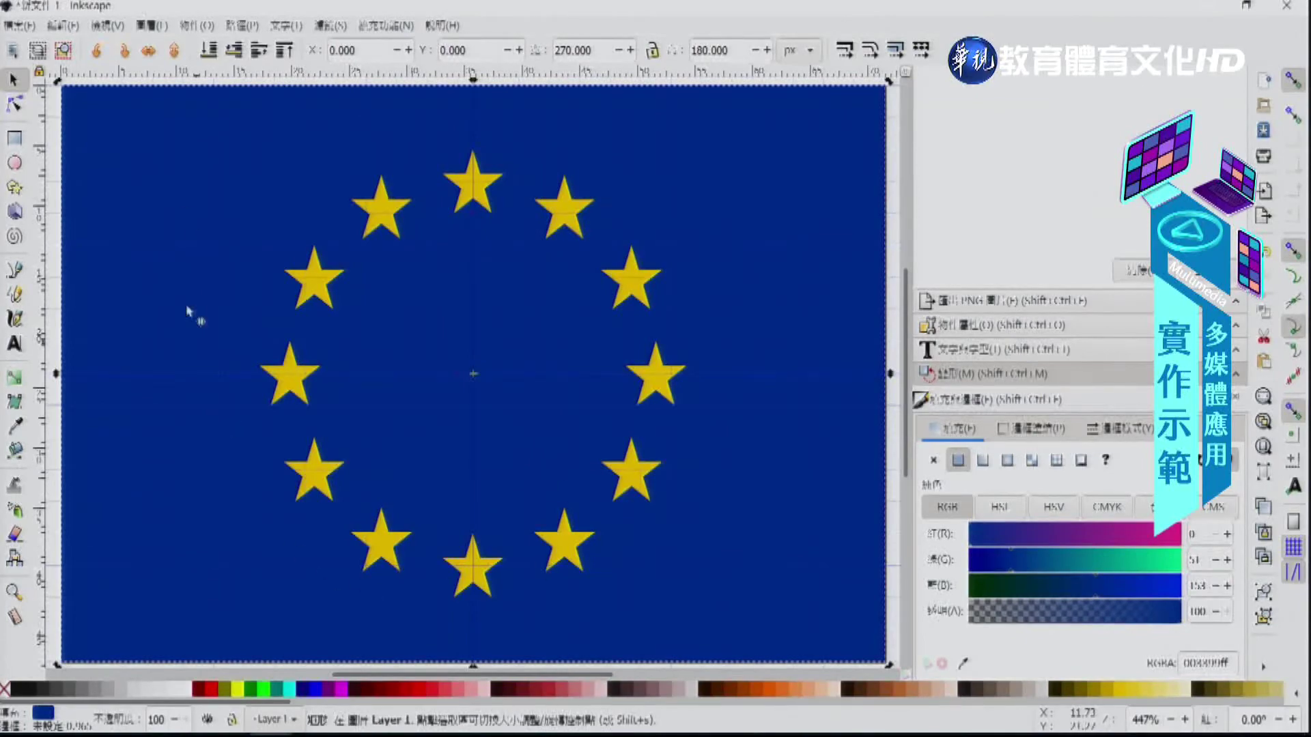